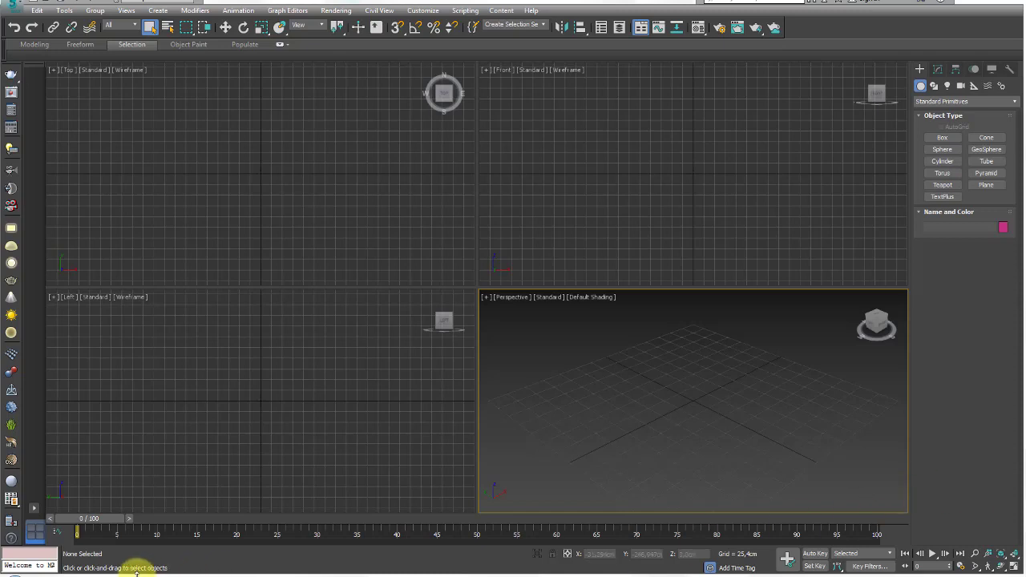
Step: Open the grenade reference folder, preview contornos.jpg, then view the black kisspng grenade photo full-screen
click(74, 574)
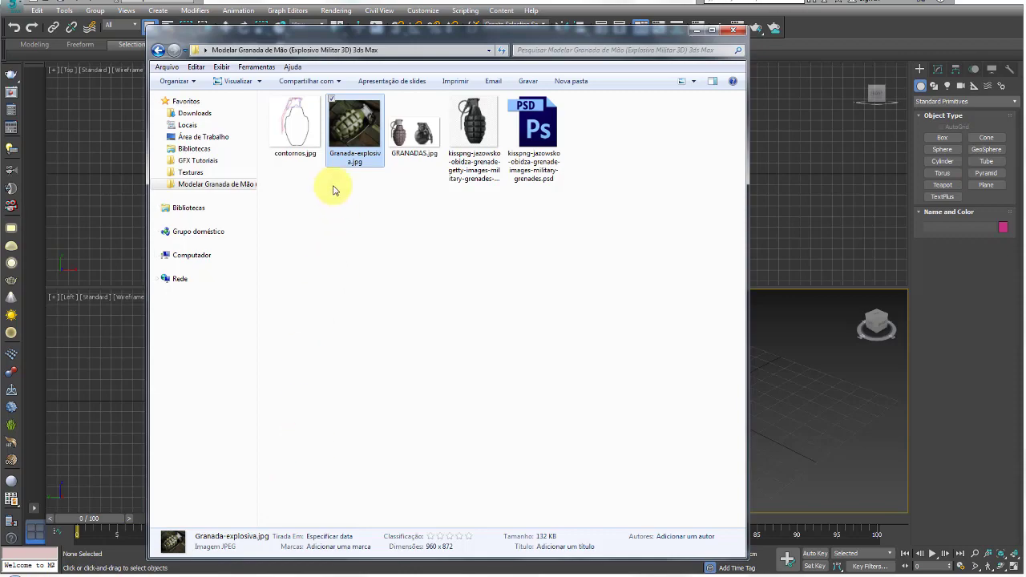
double_click(295, 133)
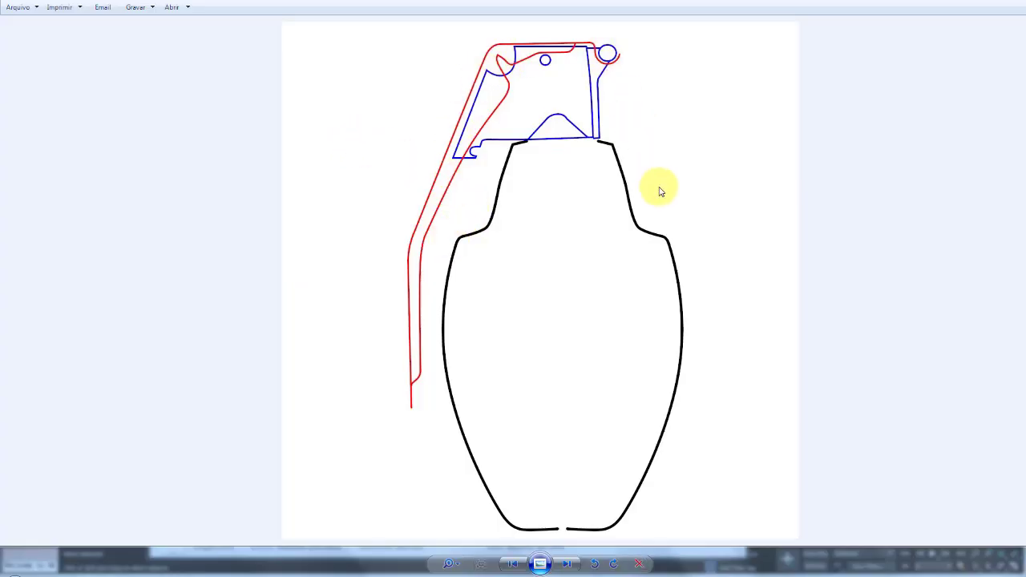
key(alt+F4)
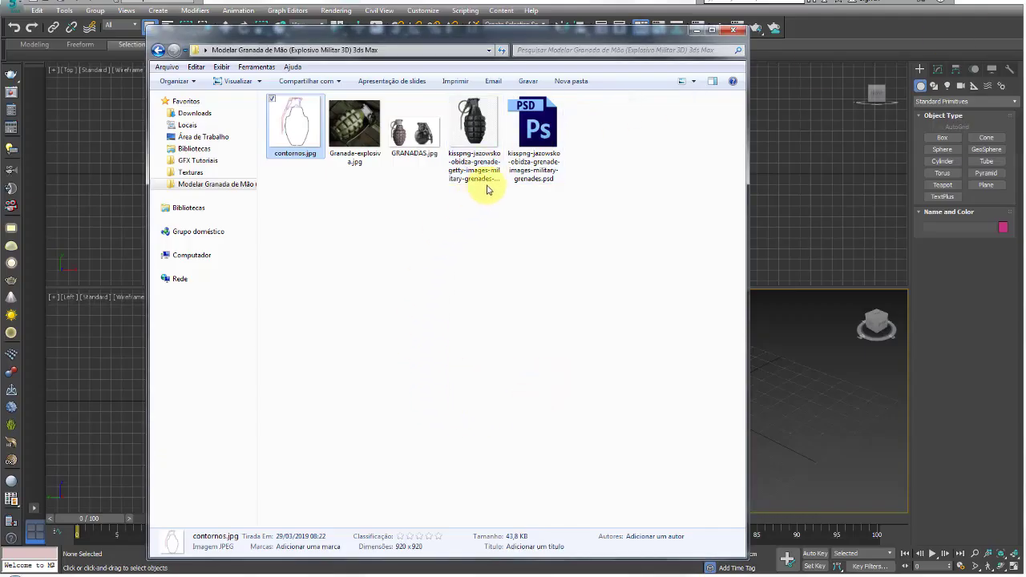
double_click(479, 131)
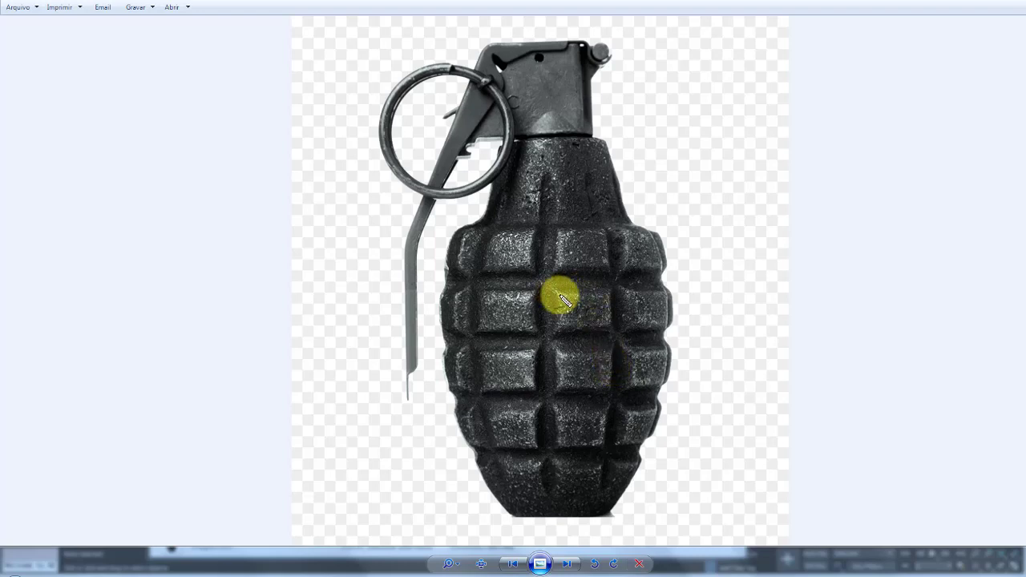
mouse_move(558, 296)
mouse_down()
mouse_move(611, 296)
mouse_move(564, 319)
mouse_up()
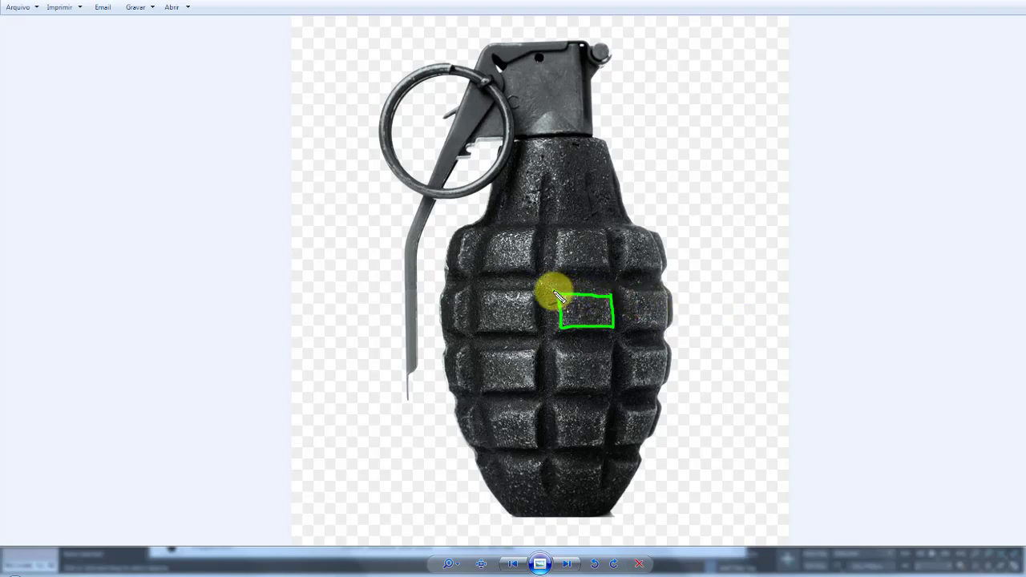
drag(553, 289, 615, 295)
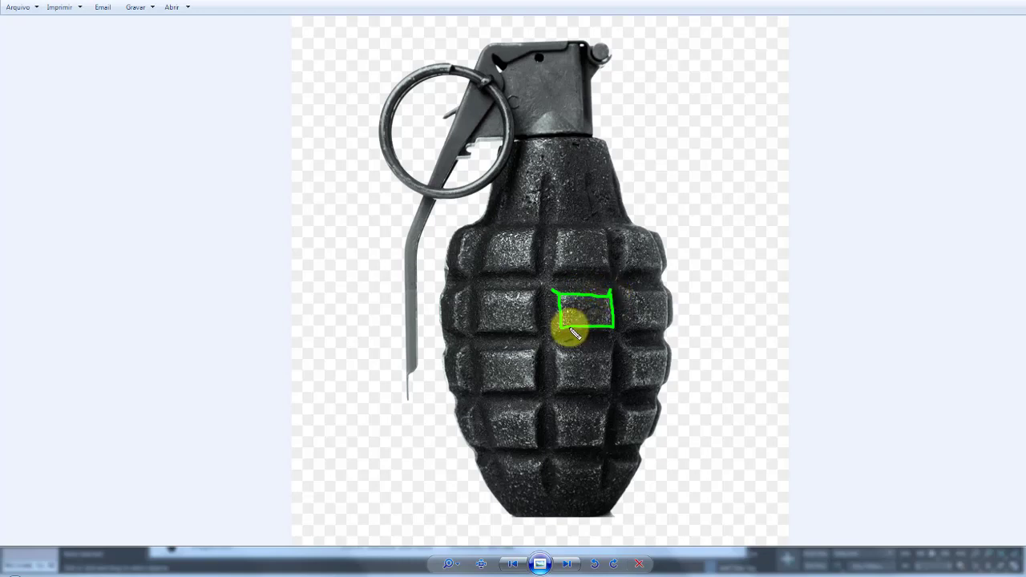
drag(553, 290, 554, 335)
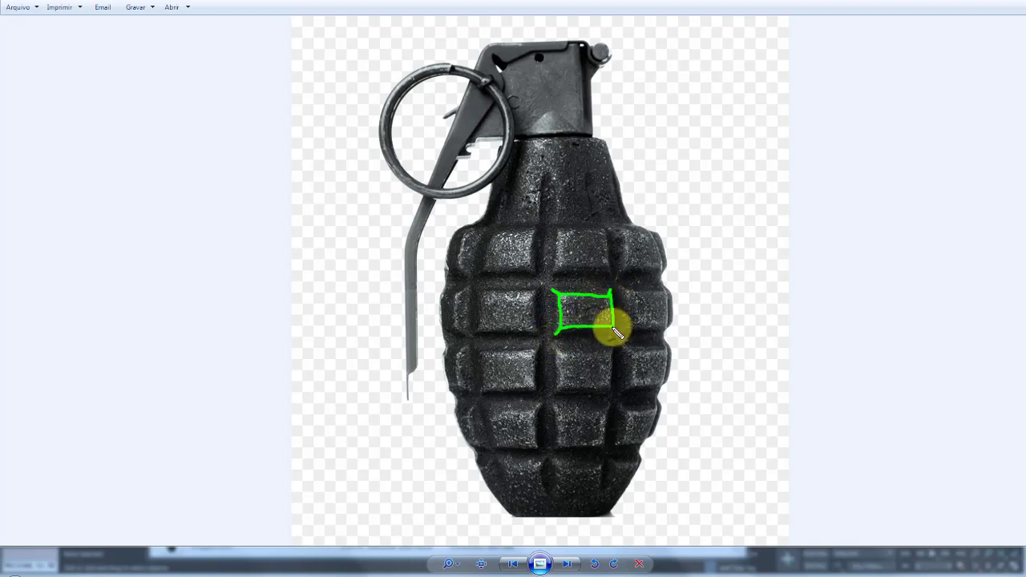
drag(615, 336, 558, 334)
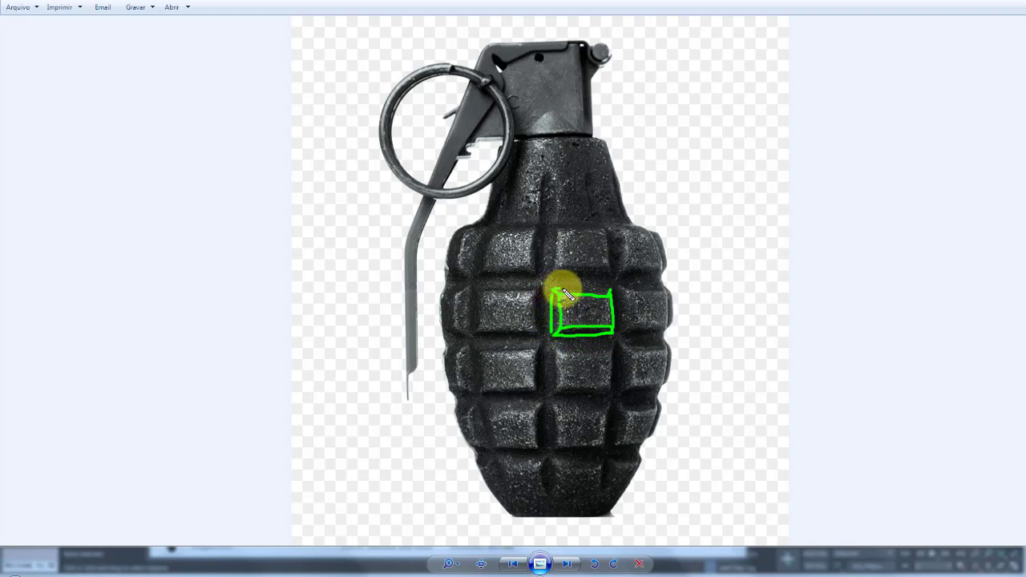
drag(561, 287, 611, 287)
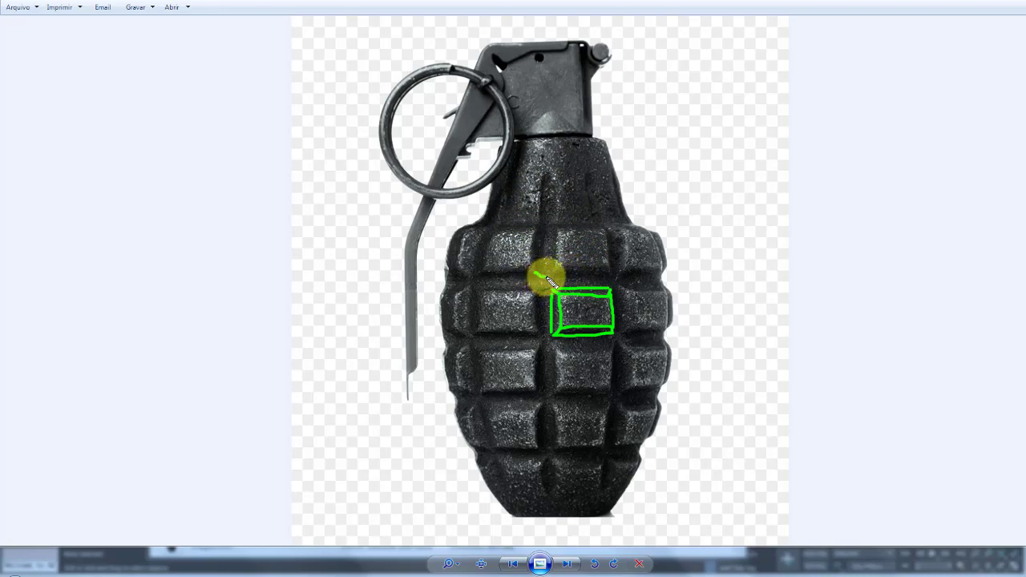
mouse_move(535, 273)
mouse_down()
mouse_move(558, 277)
mouse_move(559, 205)
mouse_up()
mouse_move(559, 198)
mouse_down()
mouse_move(550, 181)
mouse_move(546, 280)
mouse_up()
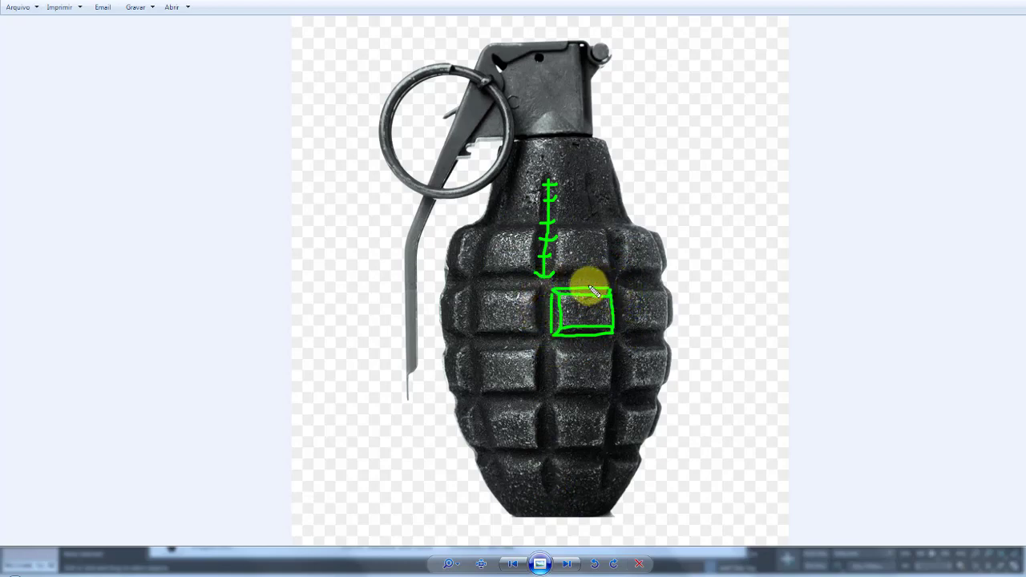
mouse_move(585, 305)
mouse_down()
mouse_move(585, 260)
mouse_move(533, 307)
mouse_move(507, 307)
mouse_move(583, 373)
mouse_up()
mouse_move(613, 307)
mouse_down()
mouse_move(649, 307)
mouse_move(642, 255)
mouse_up()
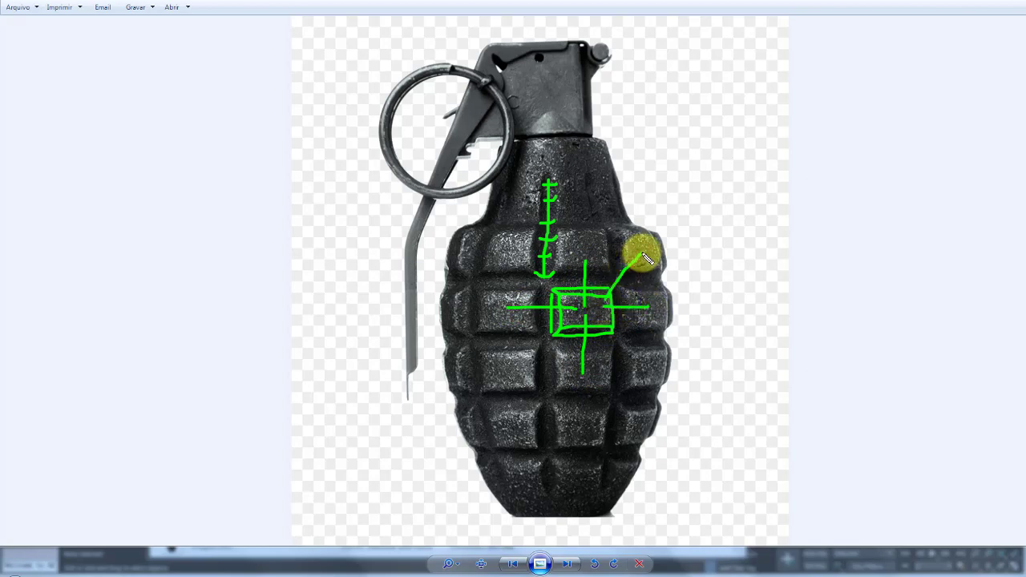
drag(553, 287, 497, 258)
drag(559, 327, 521, 370)
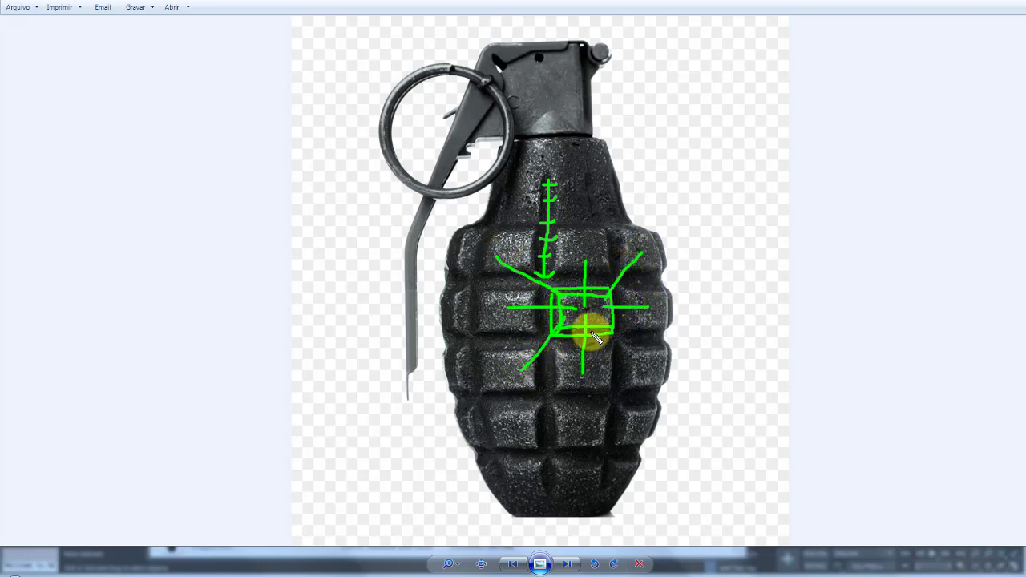
drag(602, 319, 661, 367)
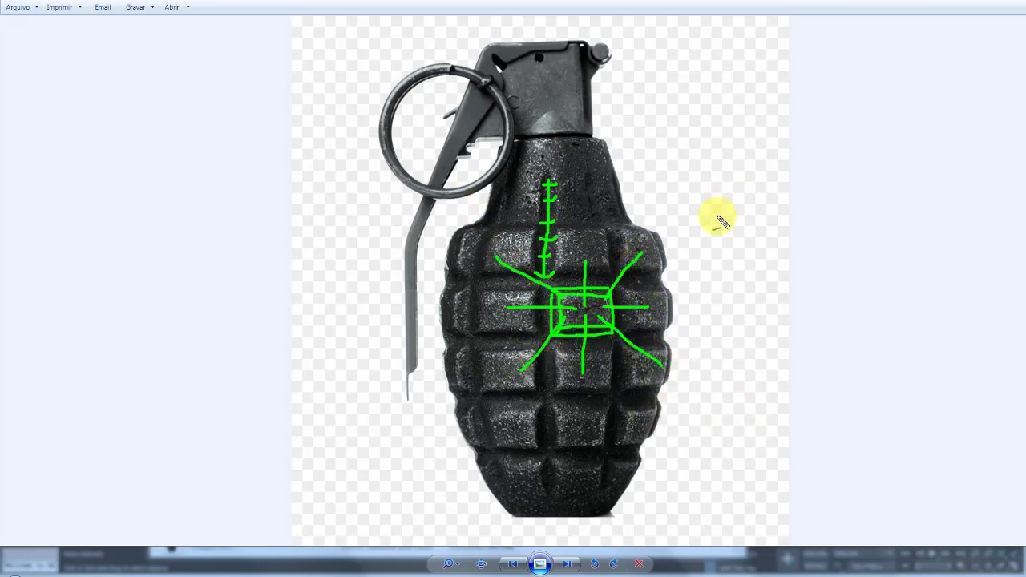
key(Escape)
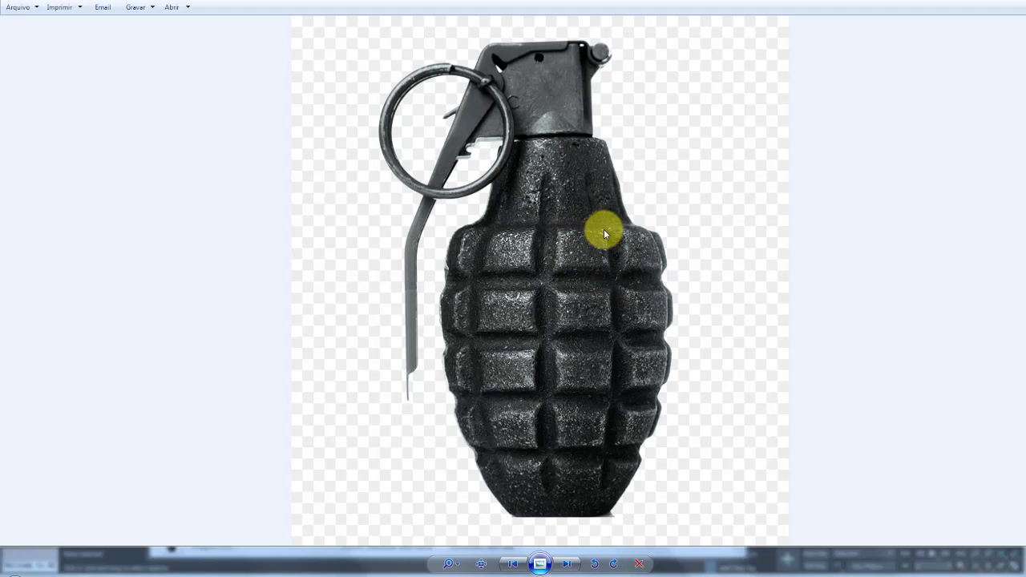
Step: Mark the blocks along the grenade's top row with the screen pen
mouse_move(604, 232)
mouse_down()
mouse_move(607, 259)
mouse_move(603, 232)
mouse_move(670, 201)
mouse_up()
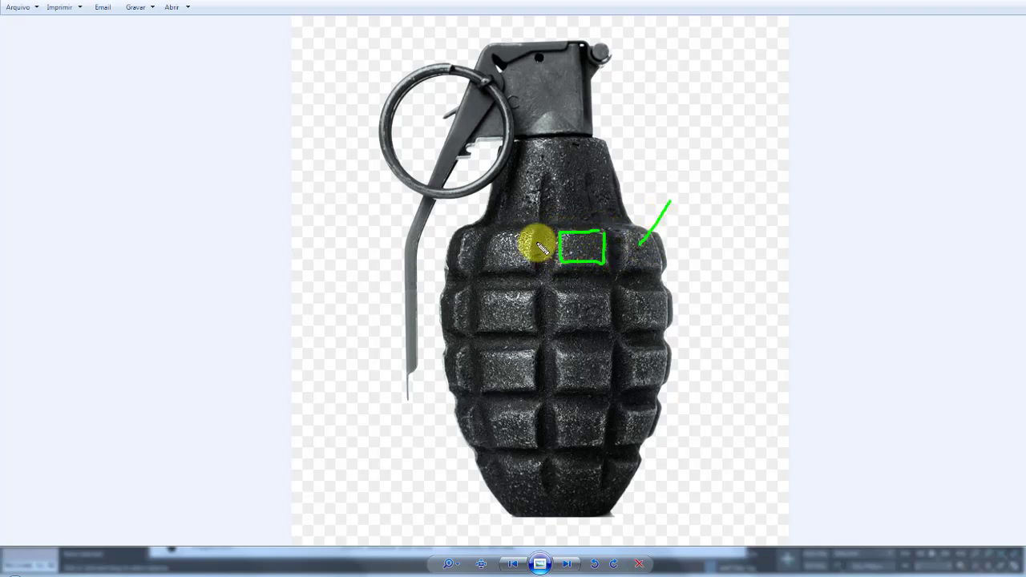
drag(514, 241, 489, 186)
drag(463, 238, 447, 217)
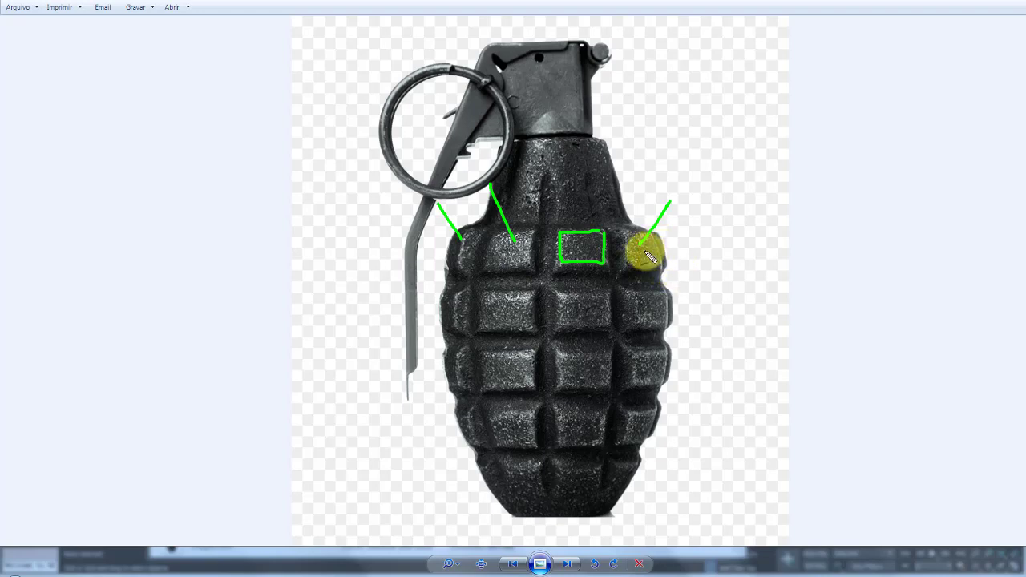
Step: Mark the right-side blocks and the strip's wrap, clear the ink, and return to 3ds Max
drag(646, 249, 745, 230)
drag(653, 307, 778, 303)
drag(665, 367, 731, 367)
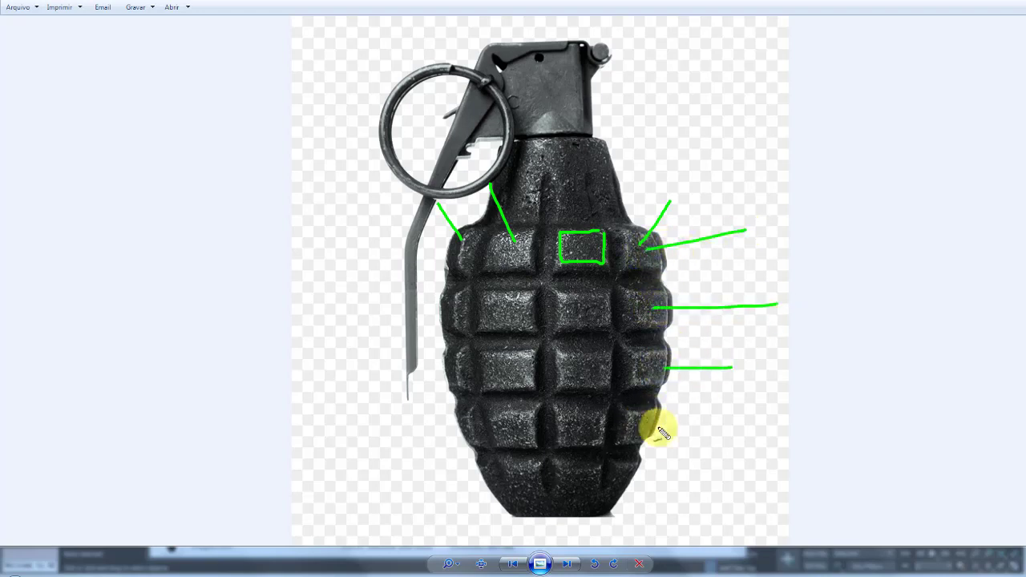
drag(639, 419, 715, 437)
drag(628, 475, 684, 481)
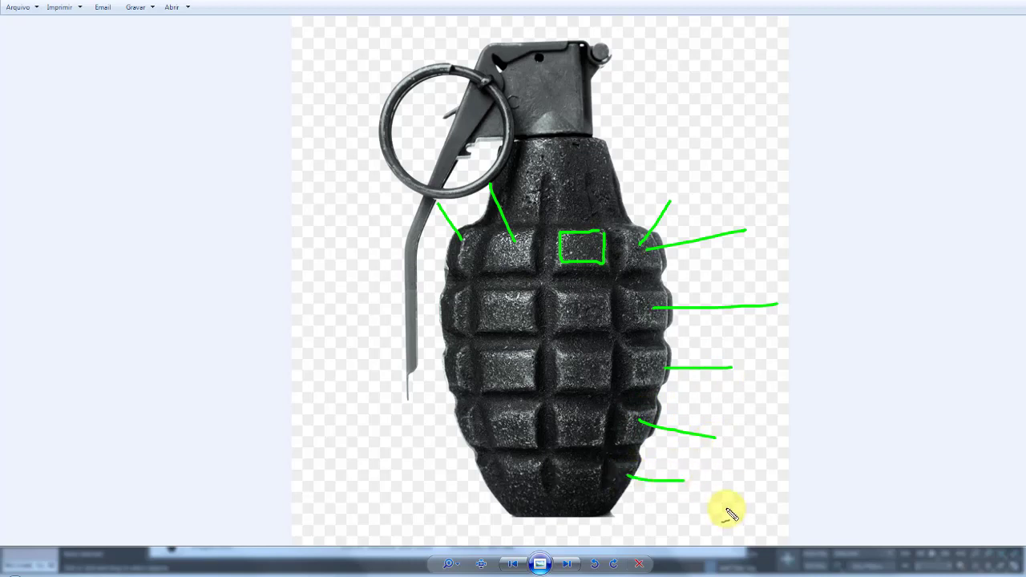
mouse_move(673, 156)
mouse_down()
mouse_move(601, 169)
mouse_move(687, 204)
mouse_move(699, 169)
mouse_up()
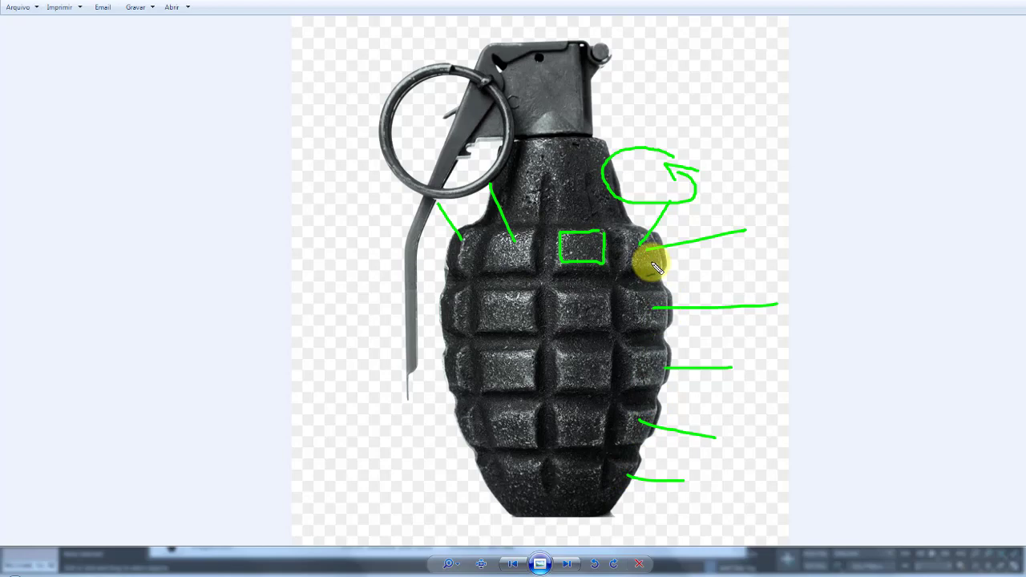
key(Escape)
click(224, 560)
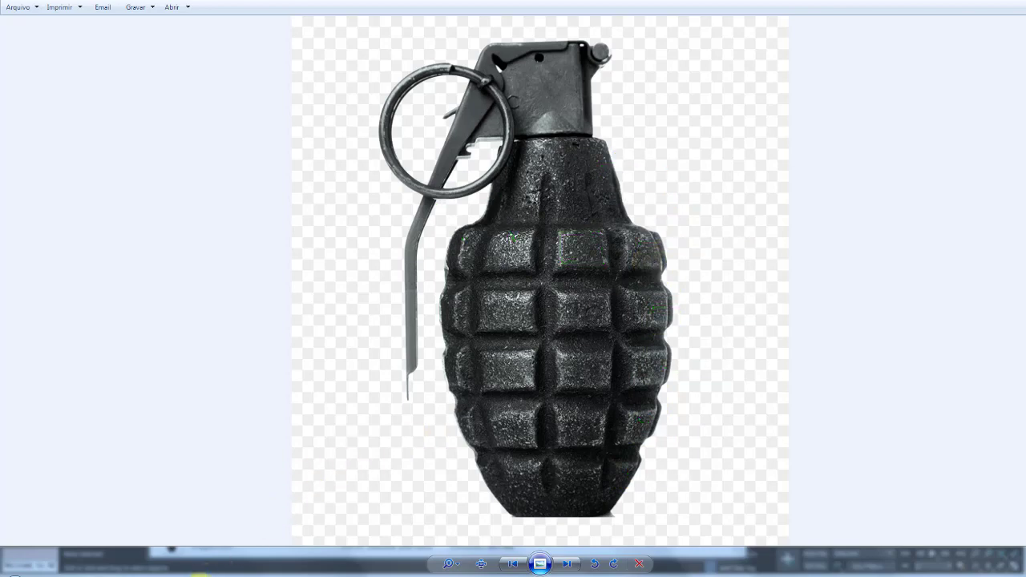
Step: Draw a plane across the Perspective grid and reduce it to a single segment
alt+middle_drag(652, 336, 718, 382)
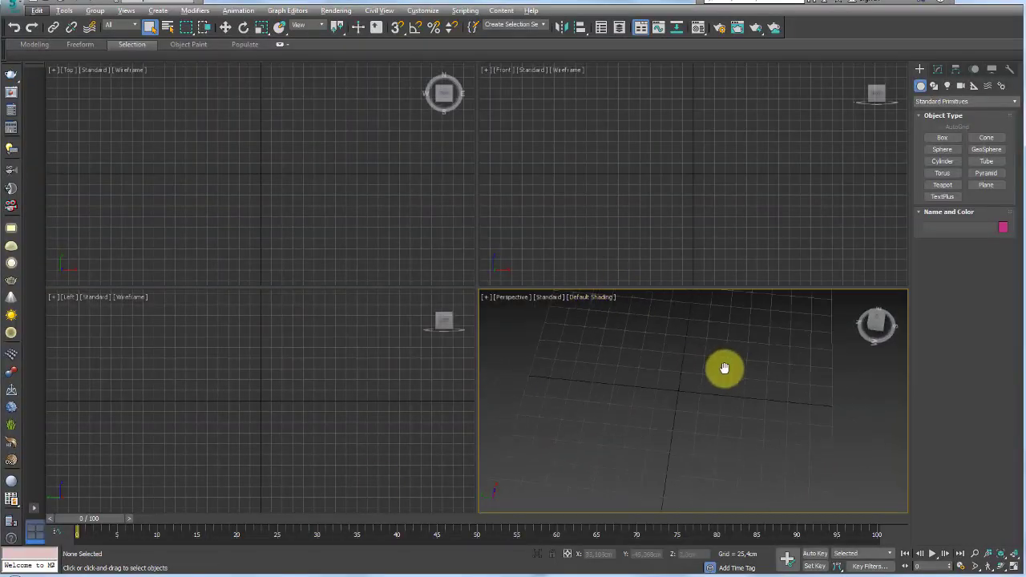
click(986, 185)
drag(645, 413, 808, 463)
right_click(1001, 342)
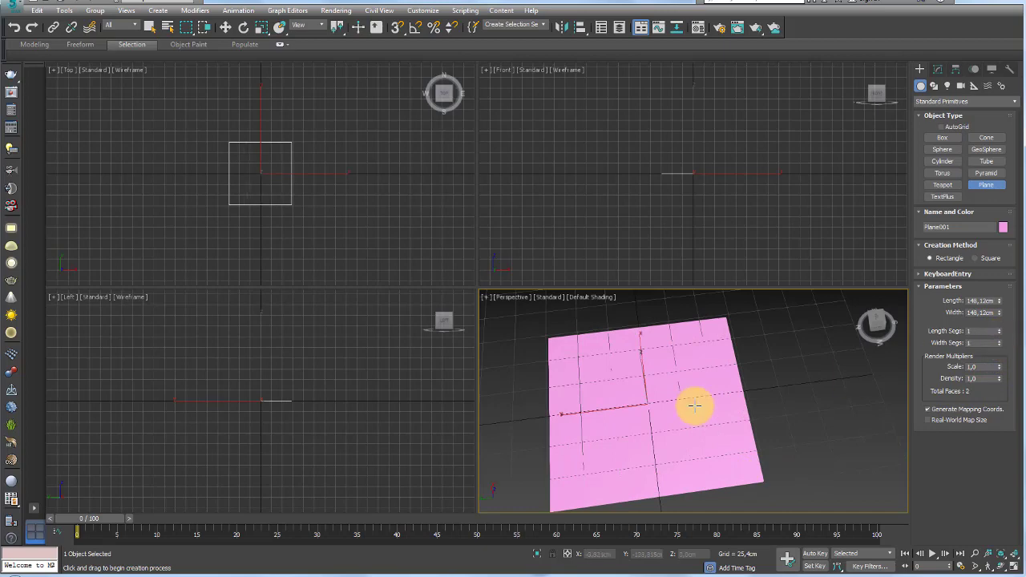
scroll(691, 400, down, 5)
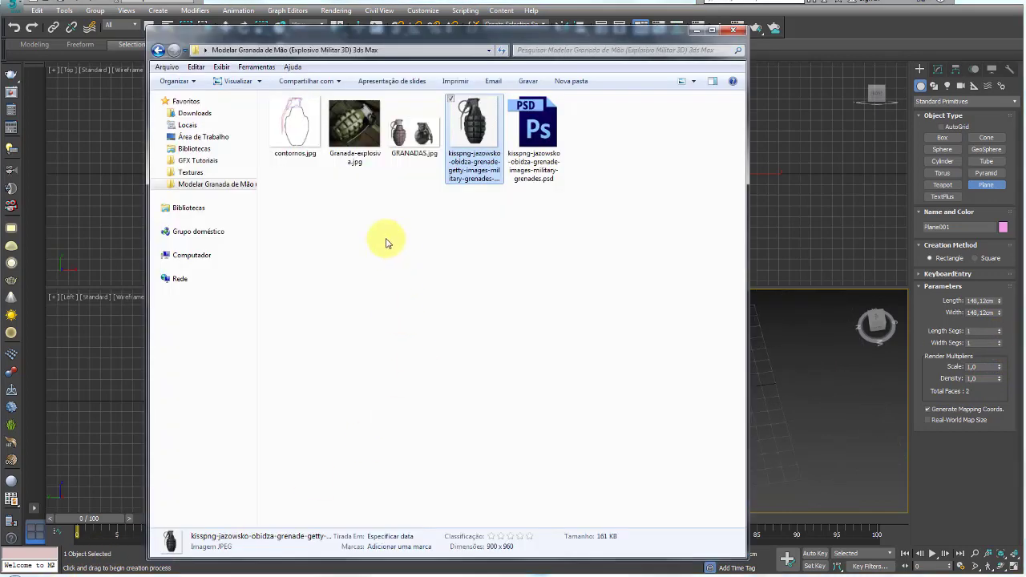
Step: Texture the plane with the grenade photo and rotate it about Z using Angle Snap
drag(572, 40, 406, 41)
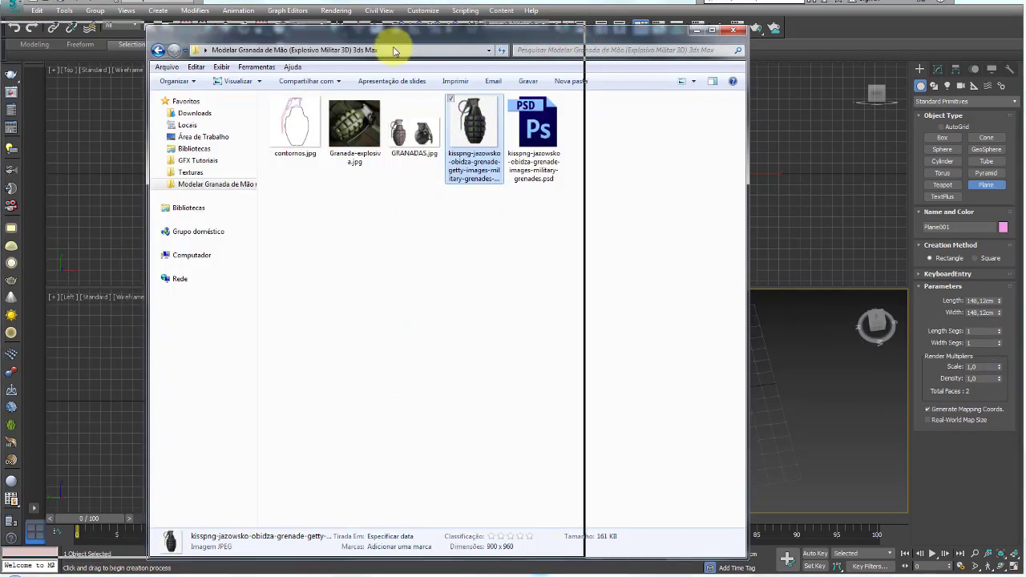
drag(647, 406, 648, 407)
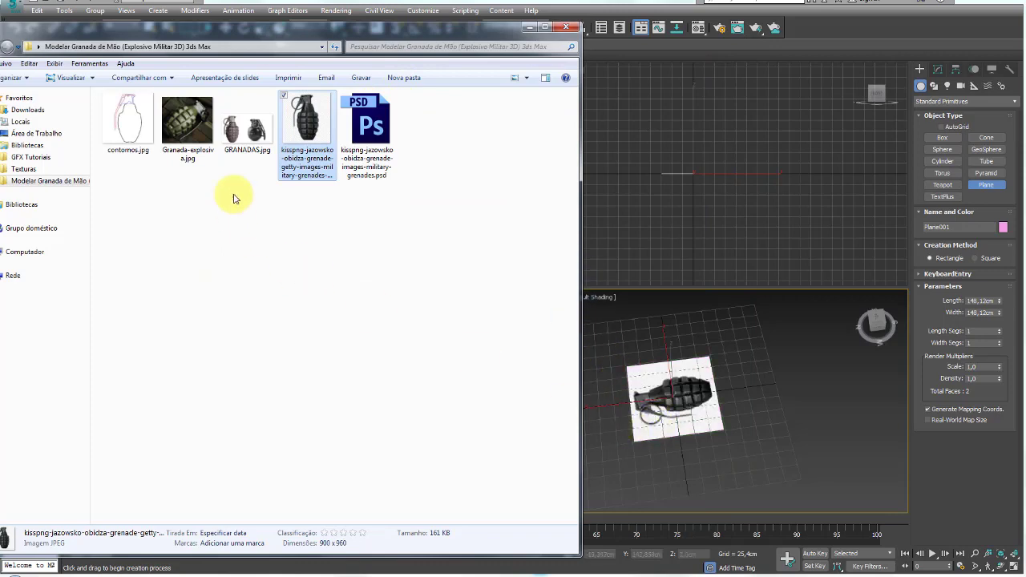
click(528, 27)
key(e)
key(a)
drag(668, 458, 609, 446)
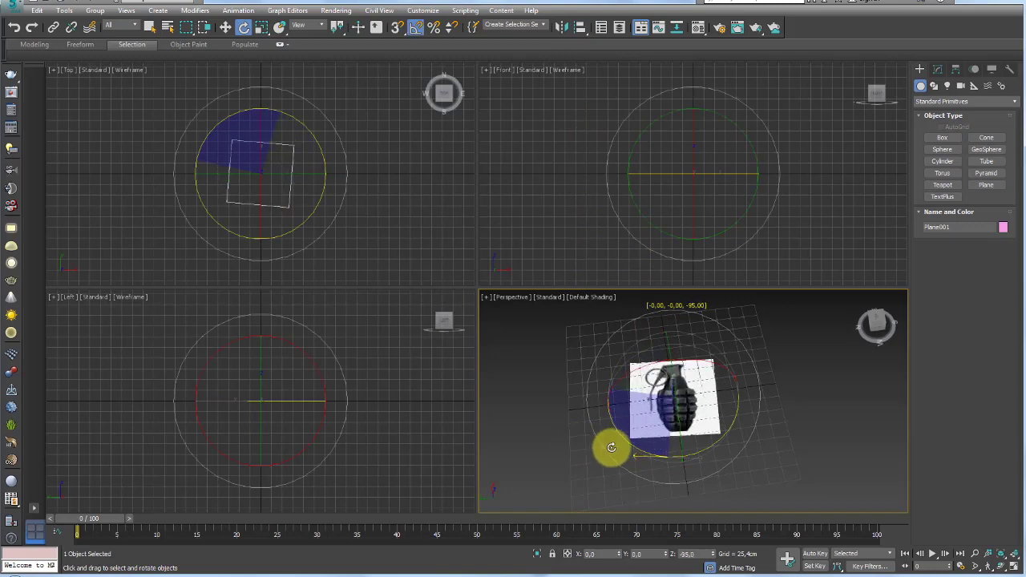
Step: Settle the photo plane at -90°, scale it up, and maximize the Perspective view
drag(609, 446, 611, 441)
key(r)
mouse_move(693, 411)
mouse_down()
mouse_move(686, 301)
mouse_move(717, 377)
mouse_up()
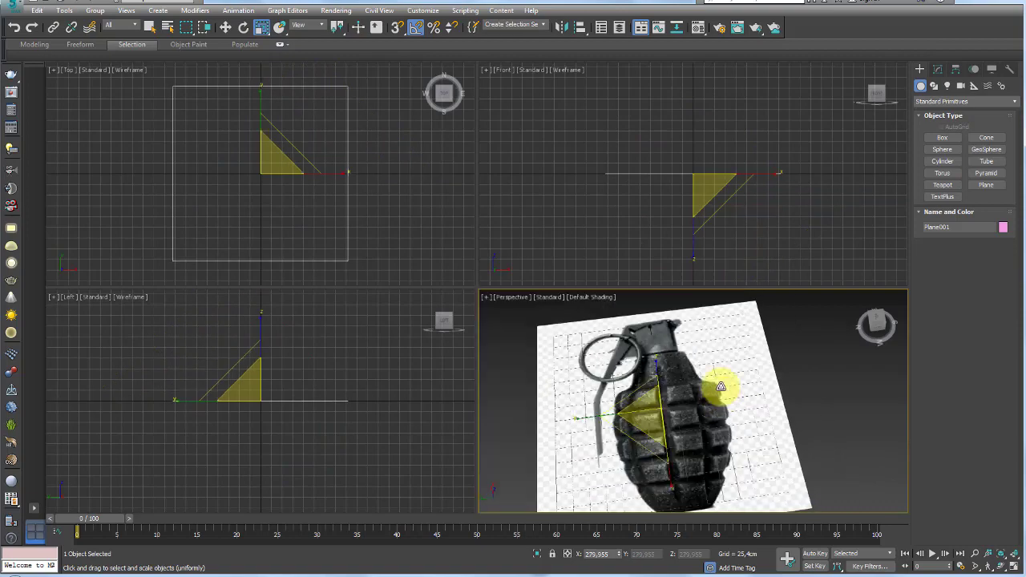
mouse_move(717, 377)
alt+middle_down()
mouse_move(657, 420)
mouse_move(682, 393)
mouse_move(507, 350)
mouse_move(533, 350)
mouse_move(565, 369)
mouse_move(580, 374)
mouse_move(481, 328)
alt+middle_up()
key(w)
click(1012, 567)
scroll(469, 305, up, 5)
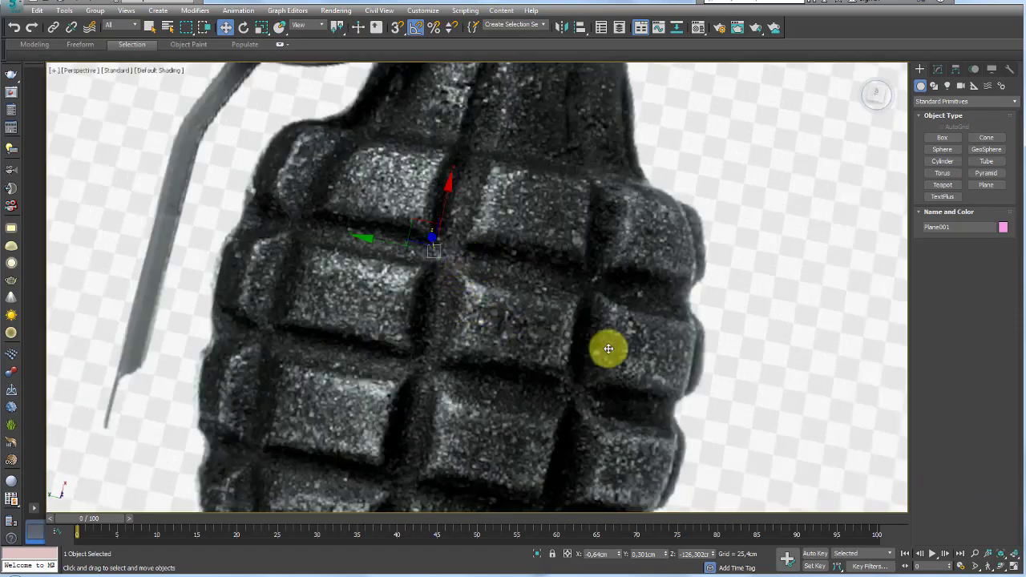
alt+middle_drag(527, 359, 553, 304)
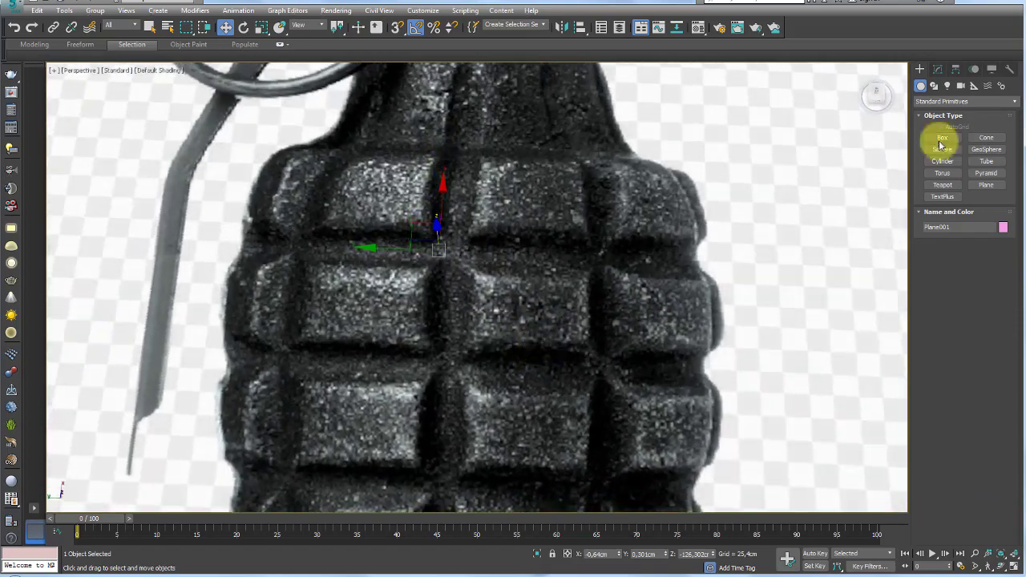
Step: Draw Plane002, a small plane sized to one grenade body block, above the photo
click(985, 184)
drag(474, 275, 589, 344)
key(w)
mouse_move(572, 337)
alt+middle_down()
mouse_move(584, 293)
mouse_move(536, 313)
mouse_move(526, 303)
mouse_move(529, 324)
alt+middle_up()
right_click(499, 328)
scroll(530, 323, down, 4)
scroll(573, 344, down, 3)
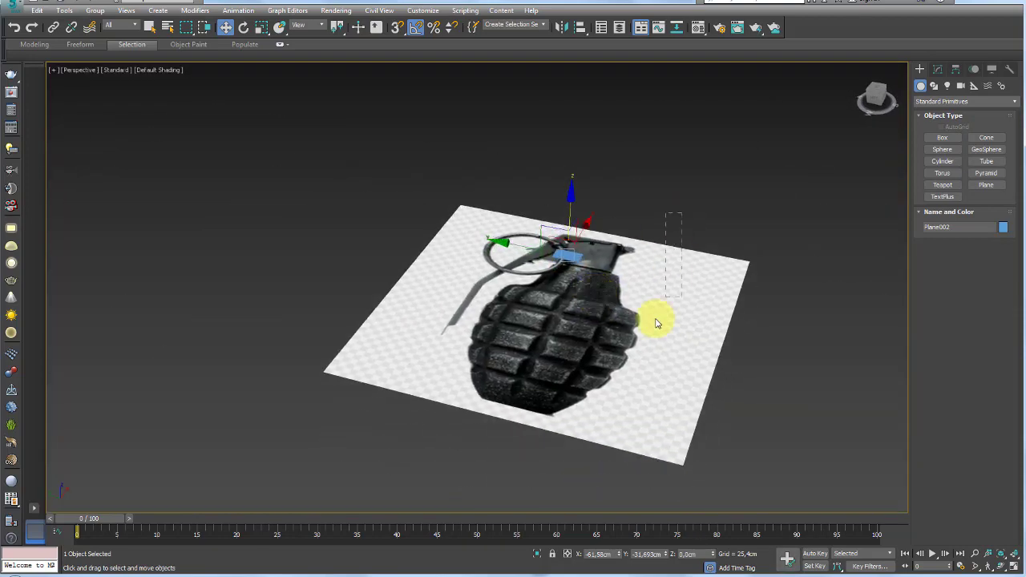
click(585, 248)
Step: Select the small plane and convert it to an Editable Poly
mouse_move(586, 248)
alt+middle_down()
mouse_move(556, 252)
mouse_move(549, 366)
alt+middle_up()
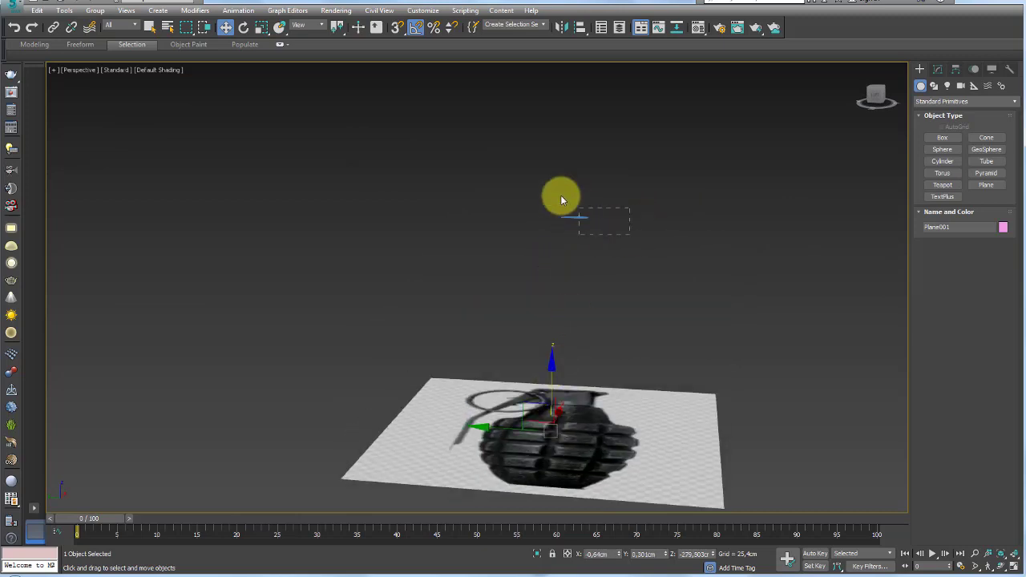
click(575, 211)
scroll(572, 250, up, 3)
scroll(570, 277, up, 3)
scroll(570, 289, up, 2)
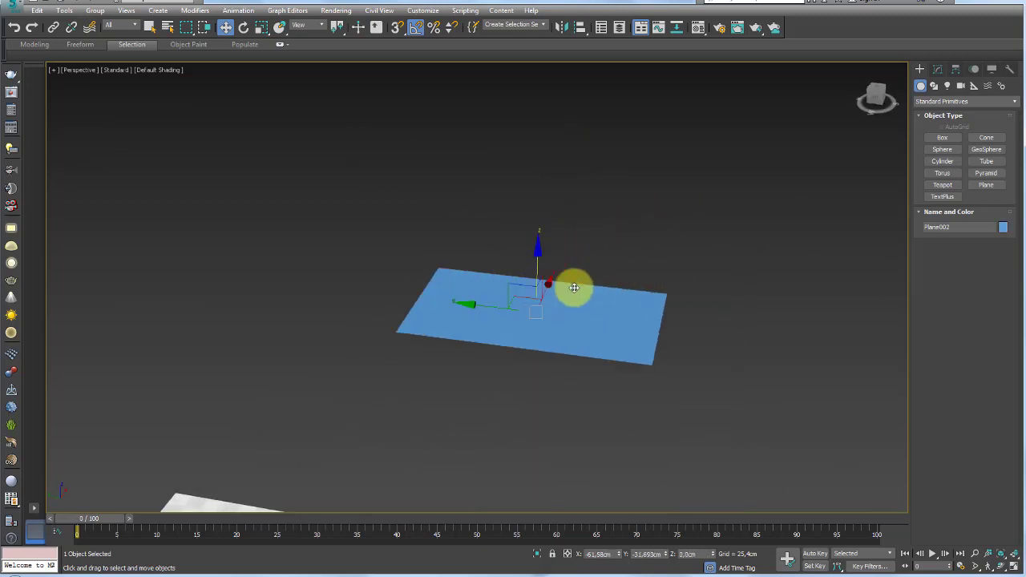
click(936, 69)
scroll(698, 246, up, 3)
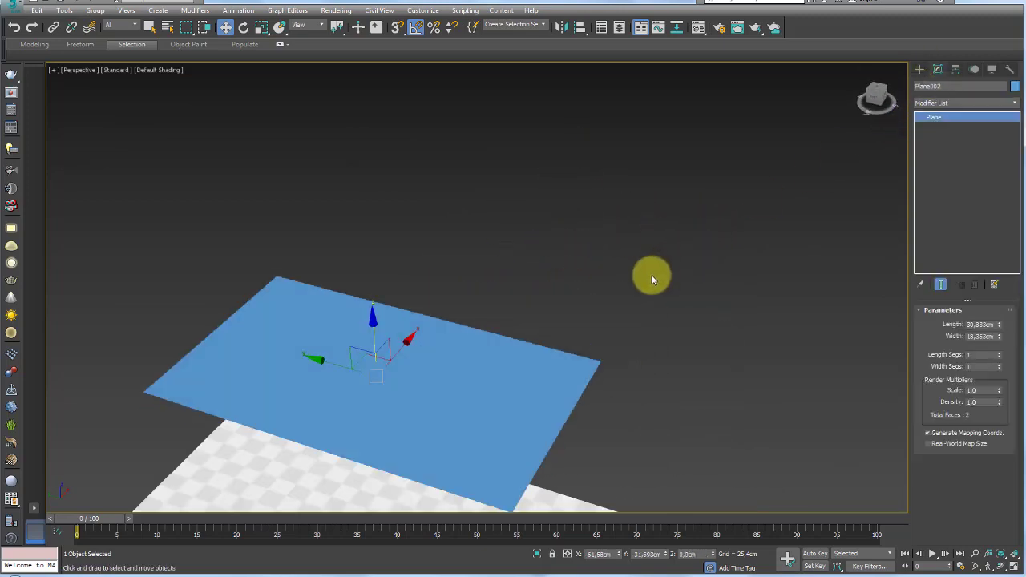
mouse_move(650, 274)
alt+middle_down()
mouse_move(617, 298)
mouse_move(652, 258)
mouse_move(725, 301)
alt+middle_up()
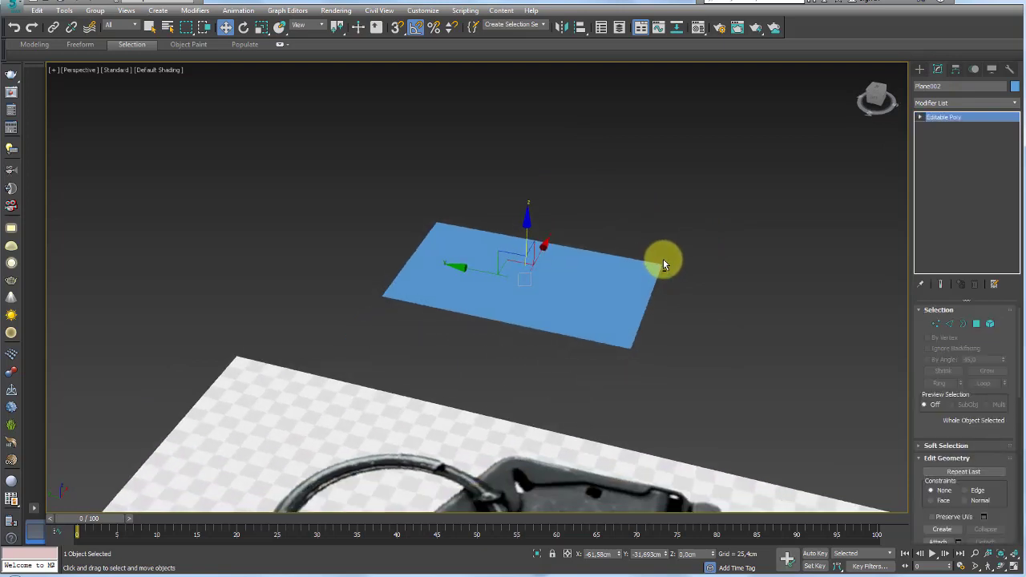
Step: Extrude the plane's single polygon upward into a thin box
click(976, 323)
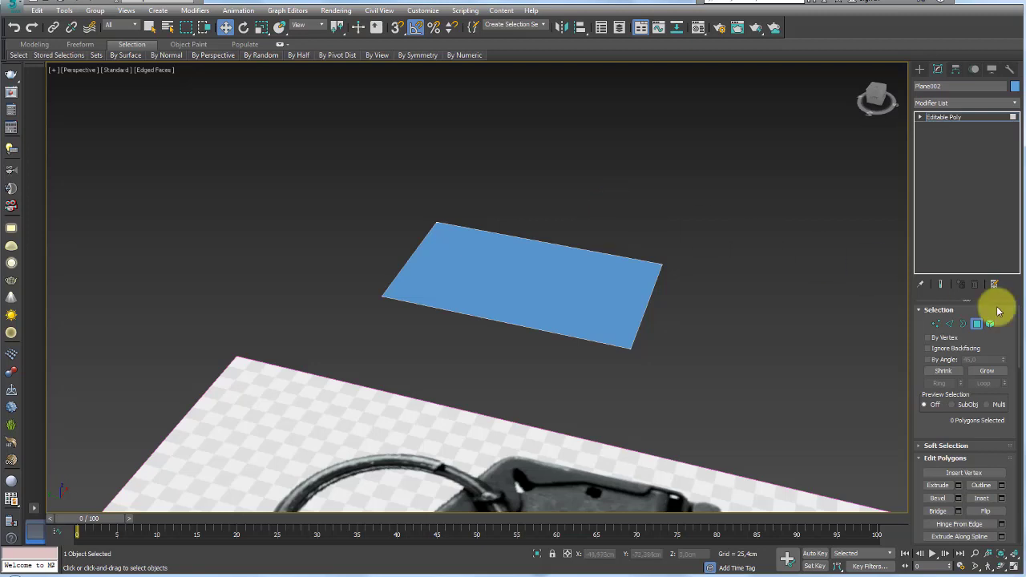
click(648, 293)
alt+middle_drag(648, 293, 869, 408)
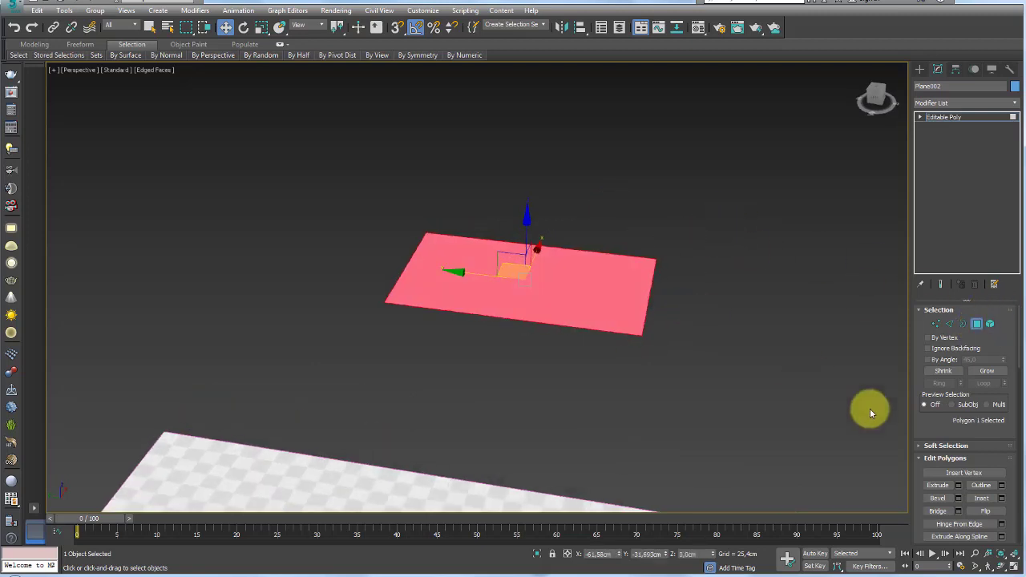
key(shift+e)
drag(608, 322, 606, 302)
key(w)
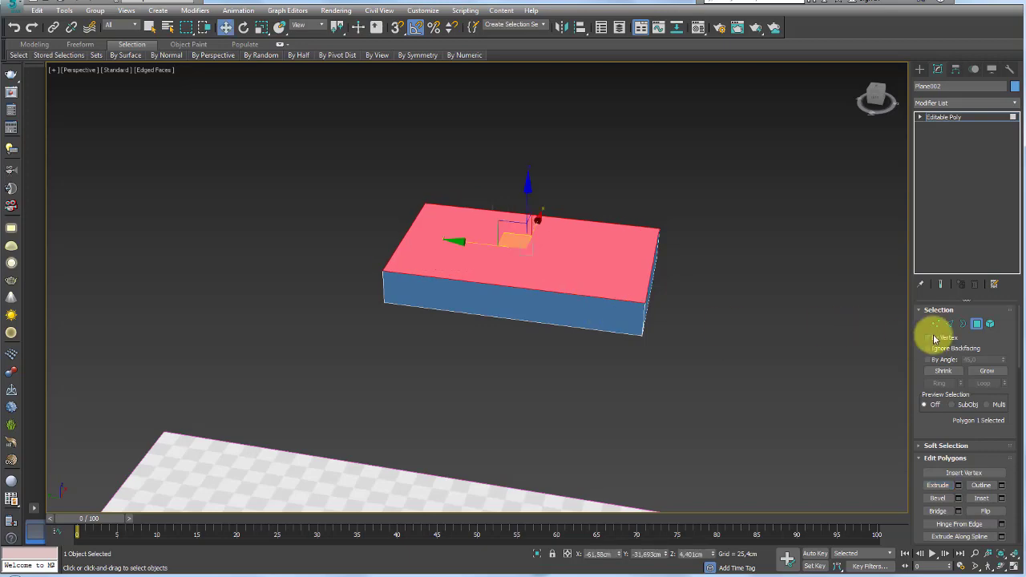
Step: Select the open border around the box's base
click(962, 323)
mouse_move(767, 302)
mouse_down()
mouse_move(607, 367)
mouse_move(636, 350)
mouse_up()
scroll(652, 361, up, 3)
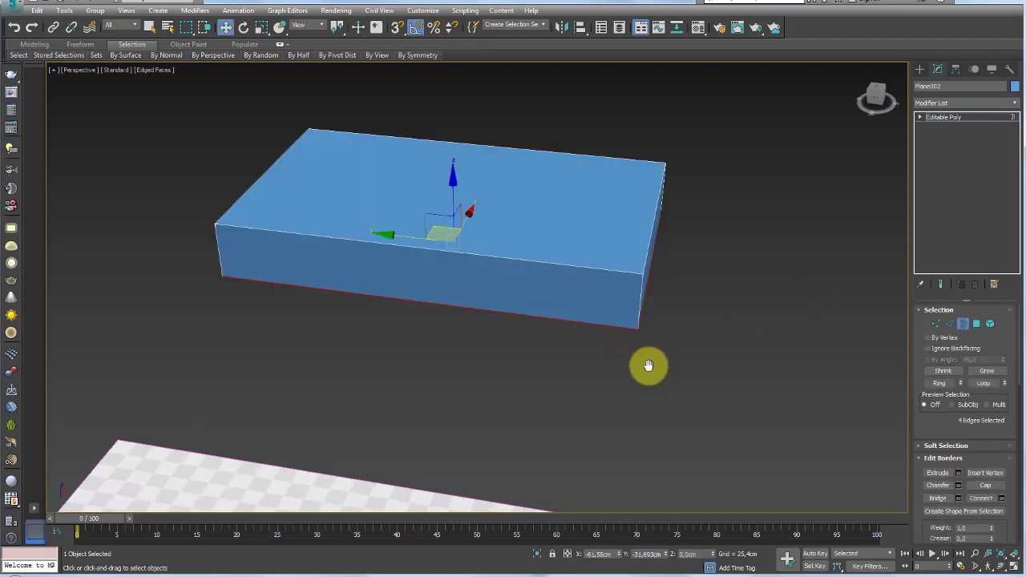
scroll(651, 359, down, 6)
Step: In Top view, scale the base border outward into a bevelled rim
key(t)
scroll(540, 297, down, 5)
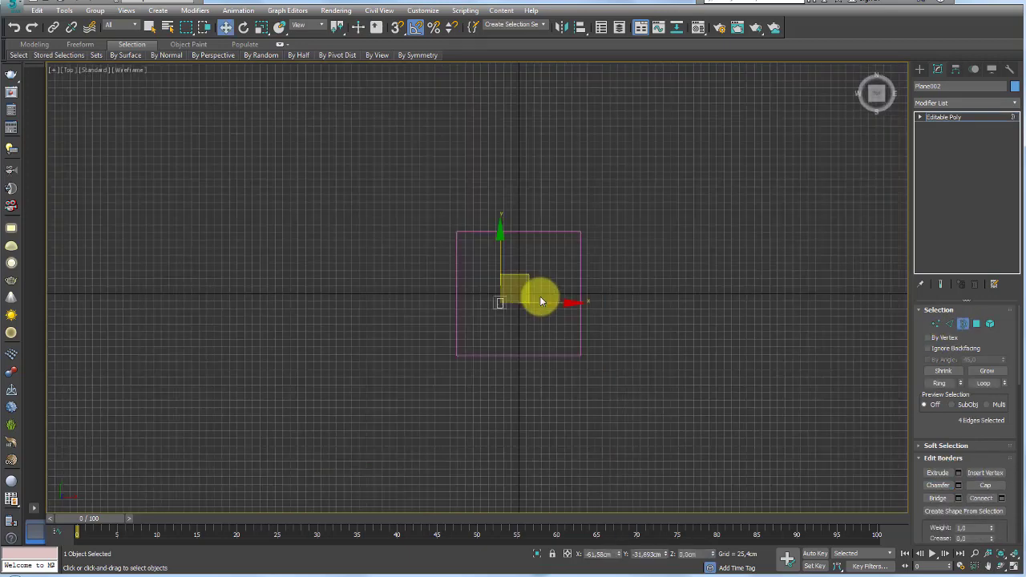
scroll(540, 293, up, 2)
scroll(493, 304, up, 5)
scroll(527, 298, up, 3)
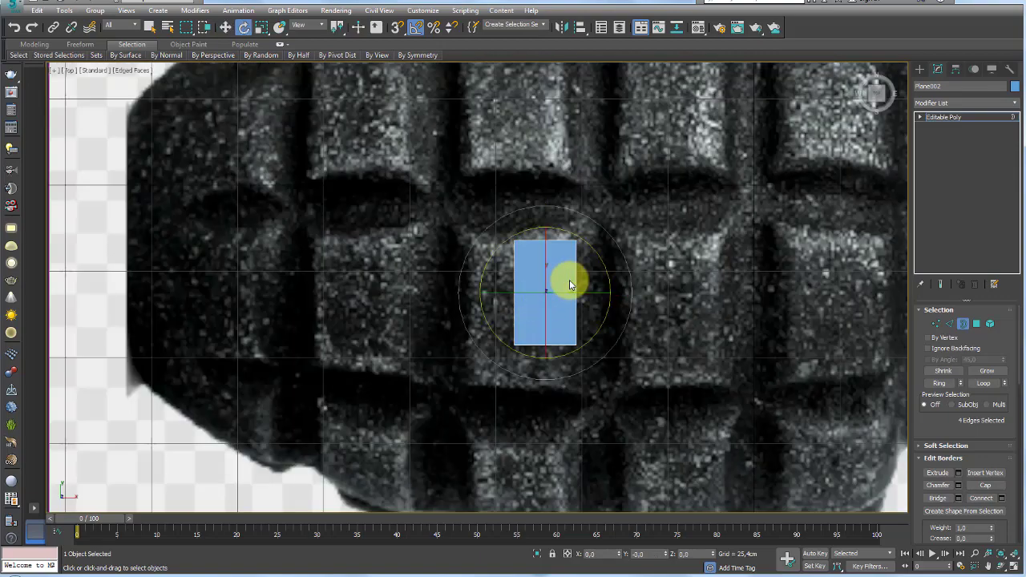
shift+drag(577, 267, 591, 262)
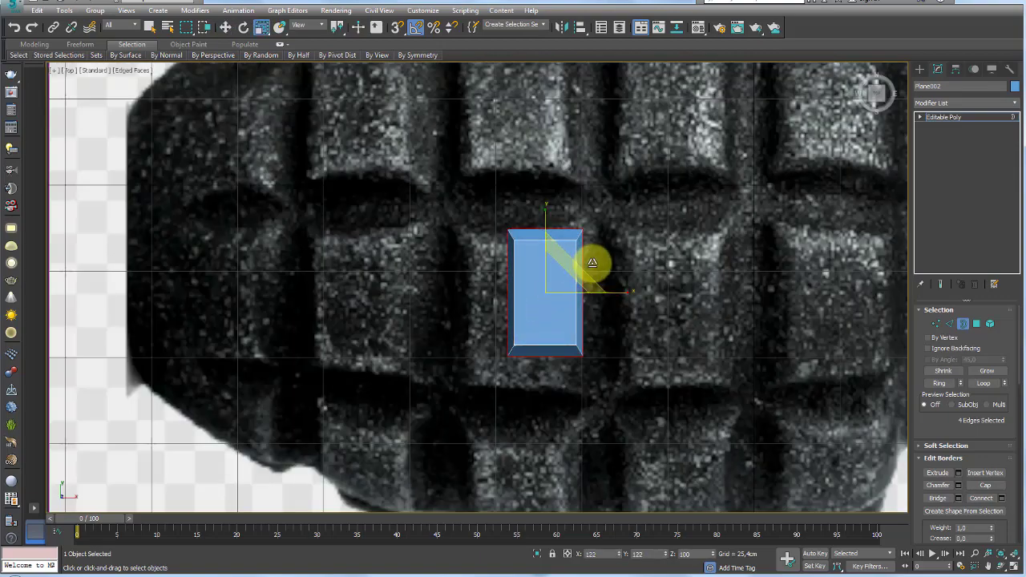
scroll(595, 261, down, 3)
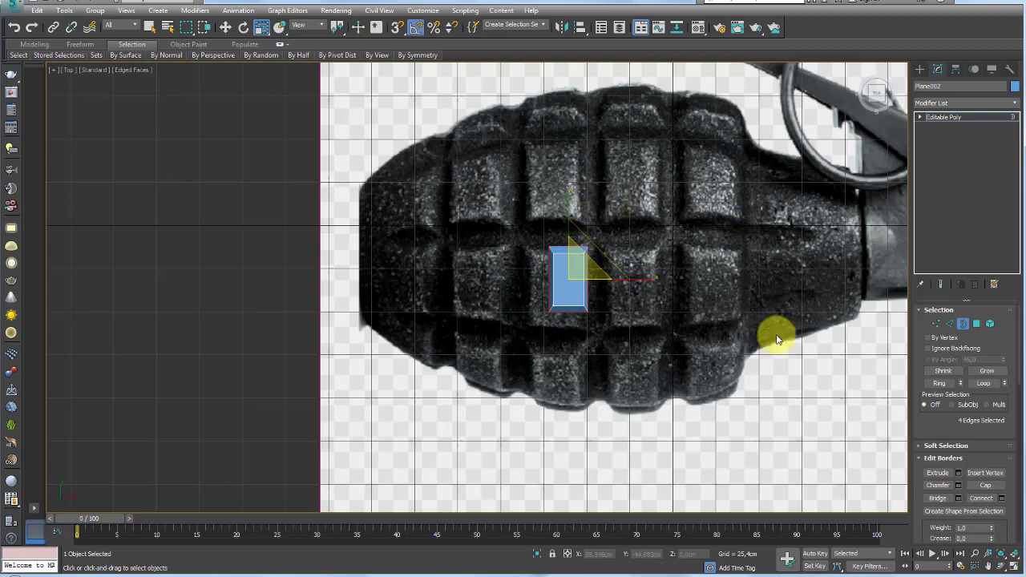
Step: Move the block's vertices so its edge fits the grenade segment
click(934, 325)
drag(559, 347, 561, 344)
key(w)
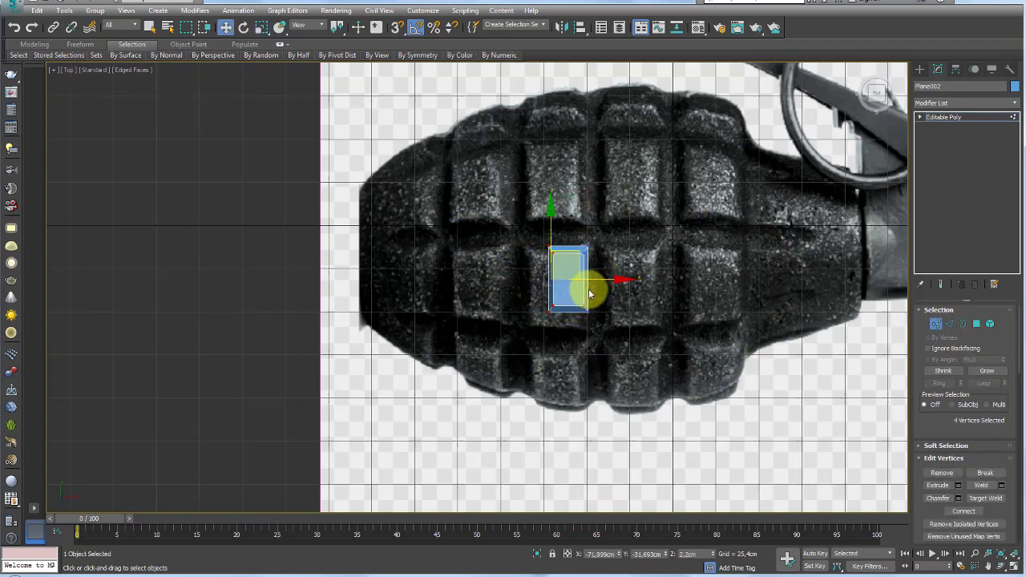
drag(590, 280, 580, 280)
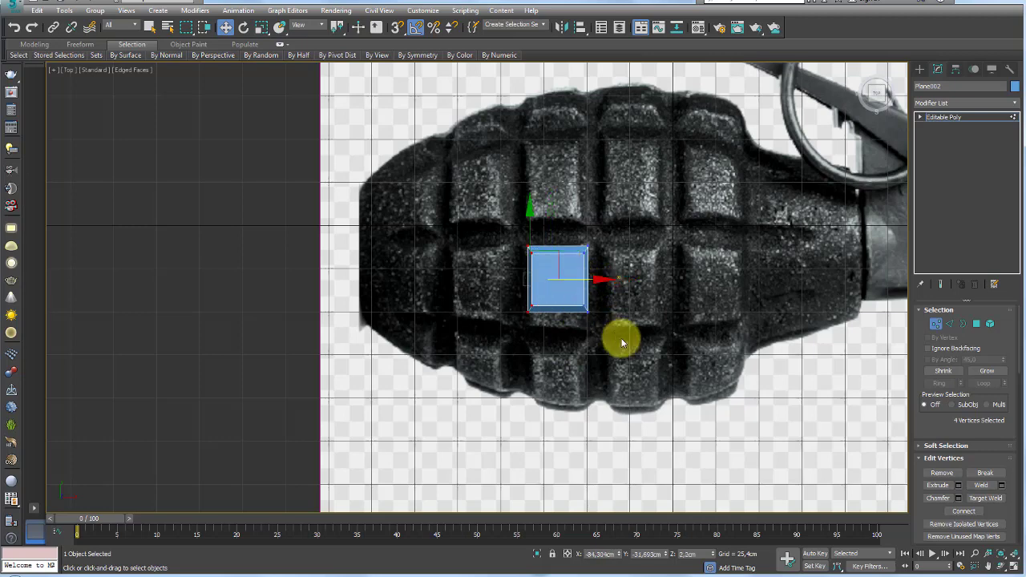
mouse_move(618, 336)
mouse_down()
mouse_move(515, 291)
mouse_move(559, 278)
mouse_up()
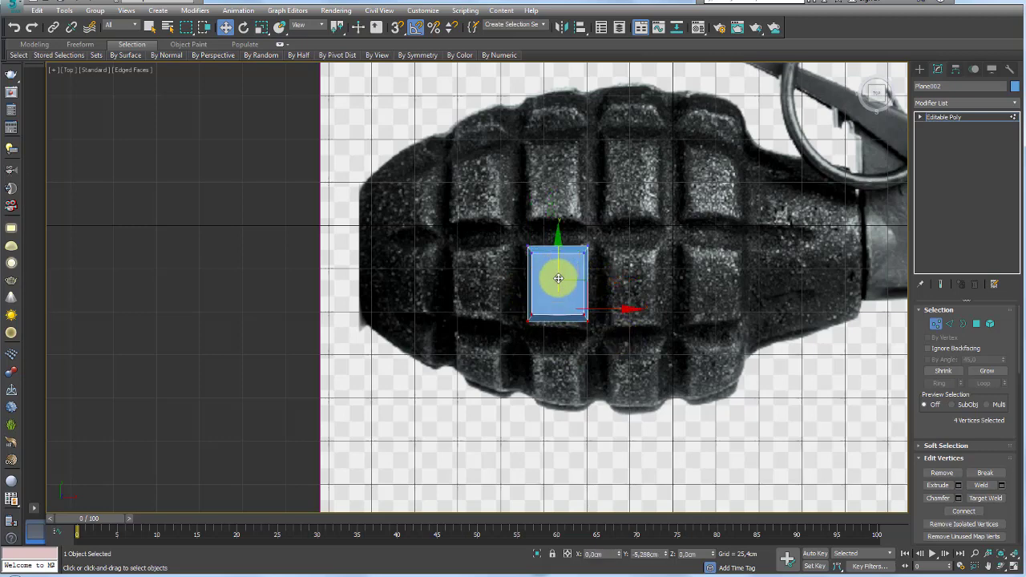
scroll(555, 276, up, 1)
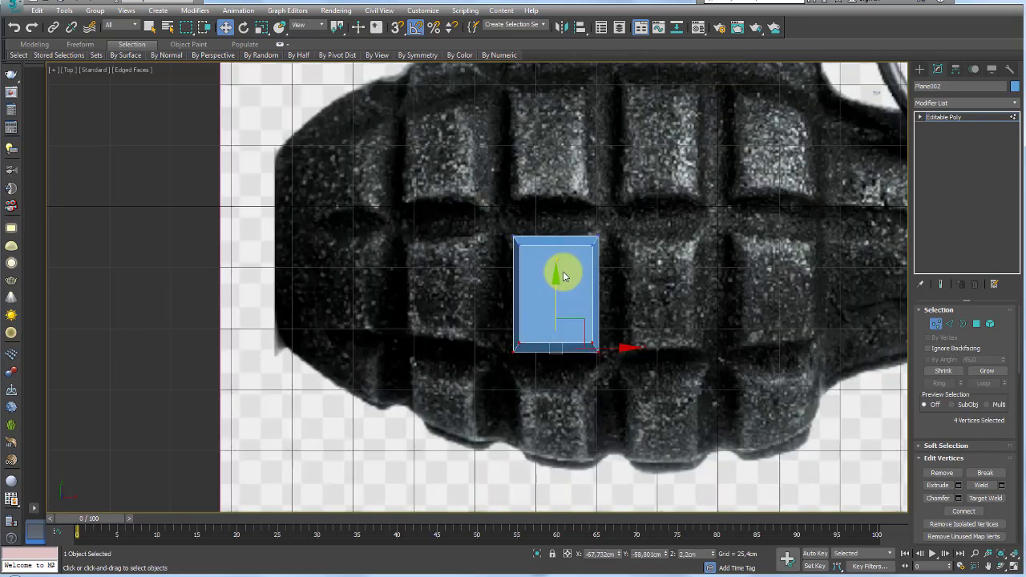
scroll(573, 270, up, 1)
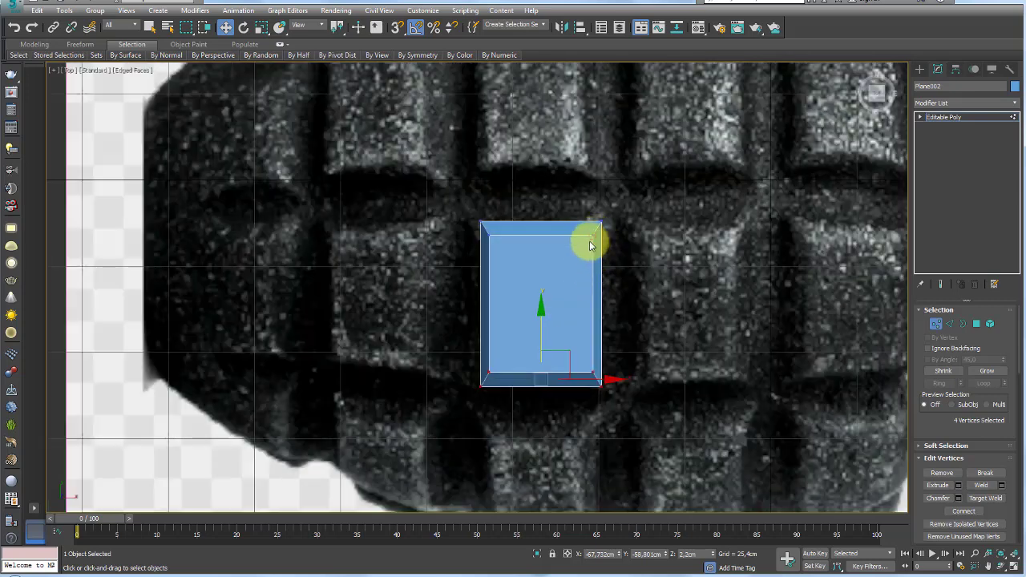
Step: Scale the four inner top vertices inward to taper the block's sides
click(592, 237)
ctrl+click(486, 243)
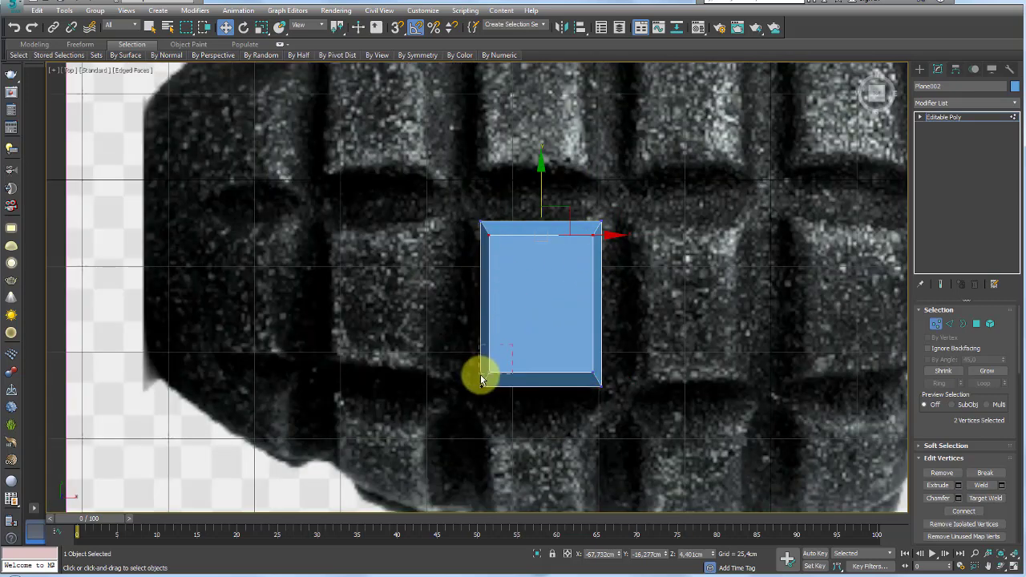
ctrl+click(483, 376)
ctrl+click(593, 374)
key(r)
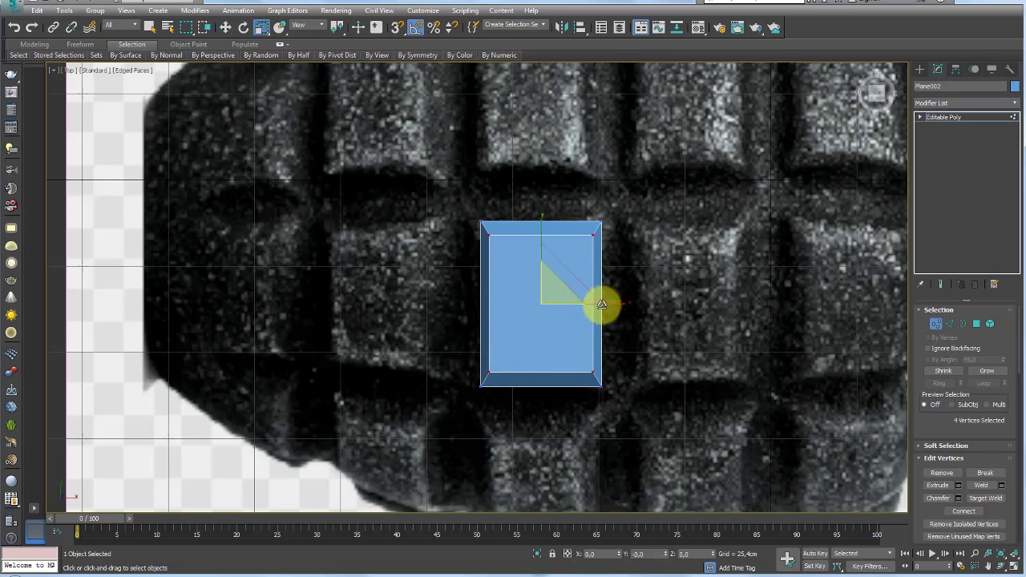
drag(613, 303, 610, 304)
Step: Make the block see-through with Alt+X and view it in Perspective
key(alt+x)
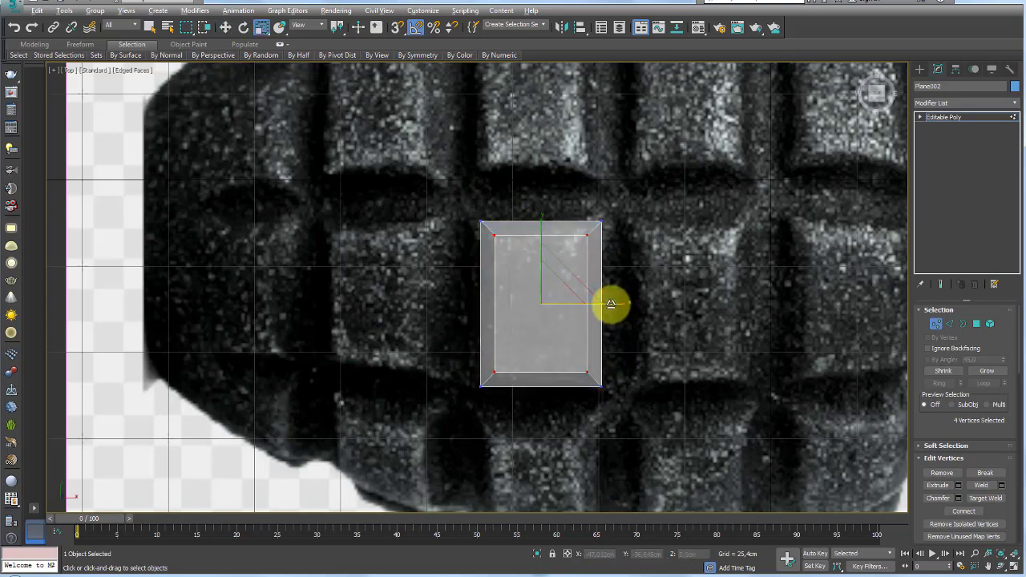
scroll(610, 303, down, 1)
scroll(567, 329, down, 3)
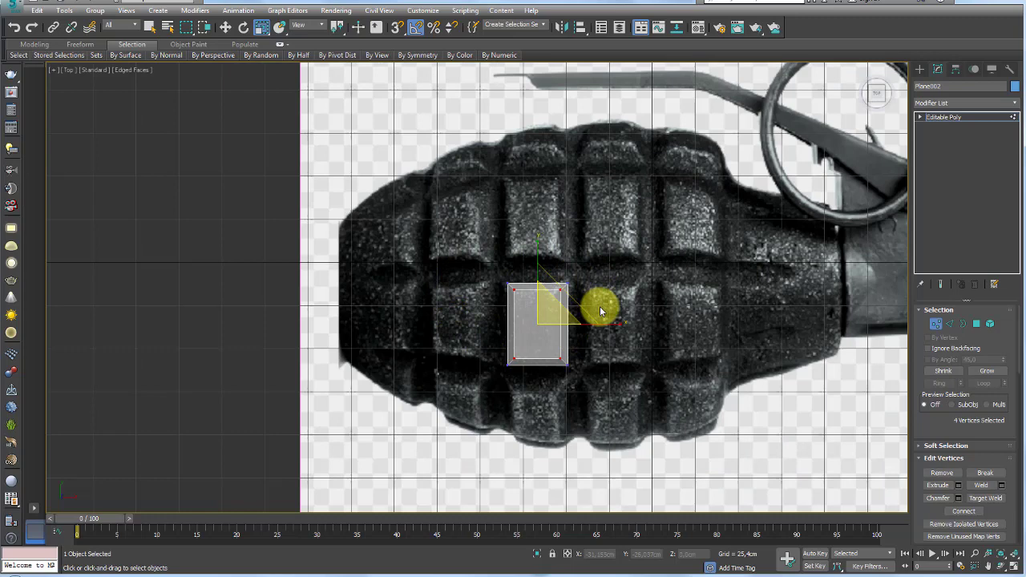
scroll(553, 282, up, 2)
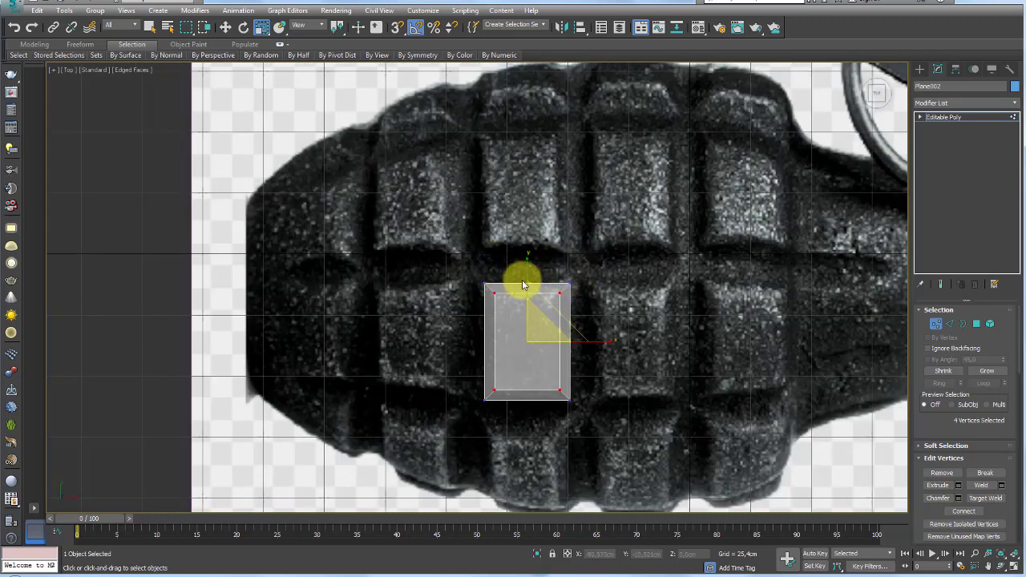
key(p)
mouse_move(583, 318)
alt+middle_down()
mouse_move(677, 341)
mouse_move(650, 304)
mouse_move(751, 371)
mouse_move(594, 360)
mouse_move(585, 378)
mouse_move(648, 382)
mouse_move(577, 352)
alt+middle_up()
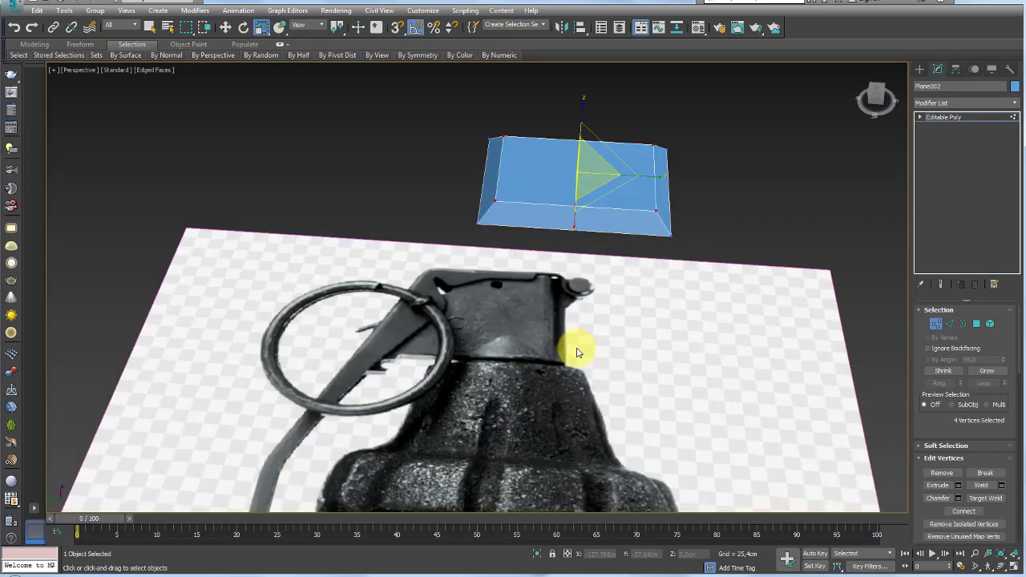
alt+middle_drag(643, 289, 634, 318)
click(949, 323)
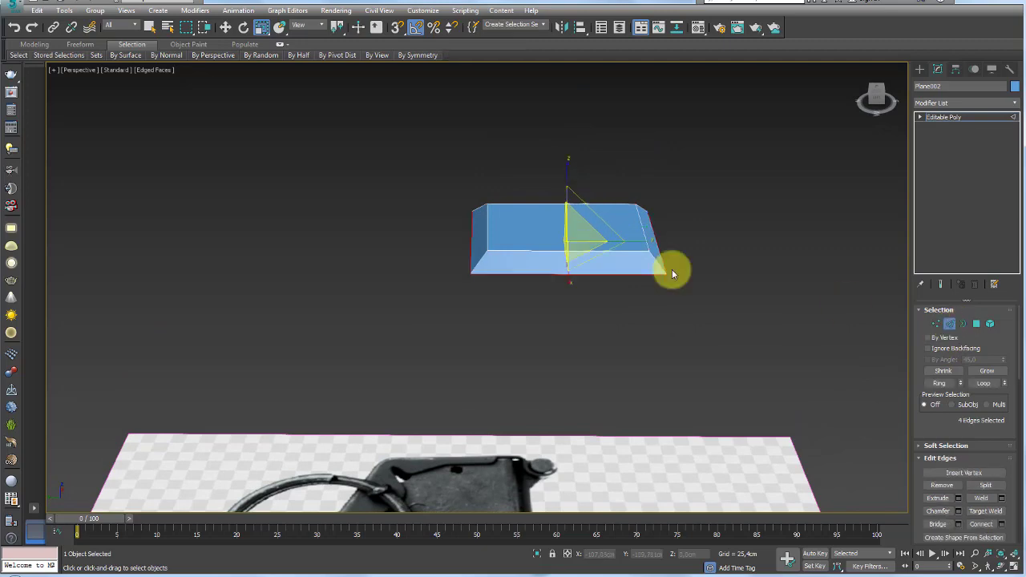
scroll(573, 336, up, 2)
scroll(593, 233, down, 2)
scroll(614, 254, down, 3)
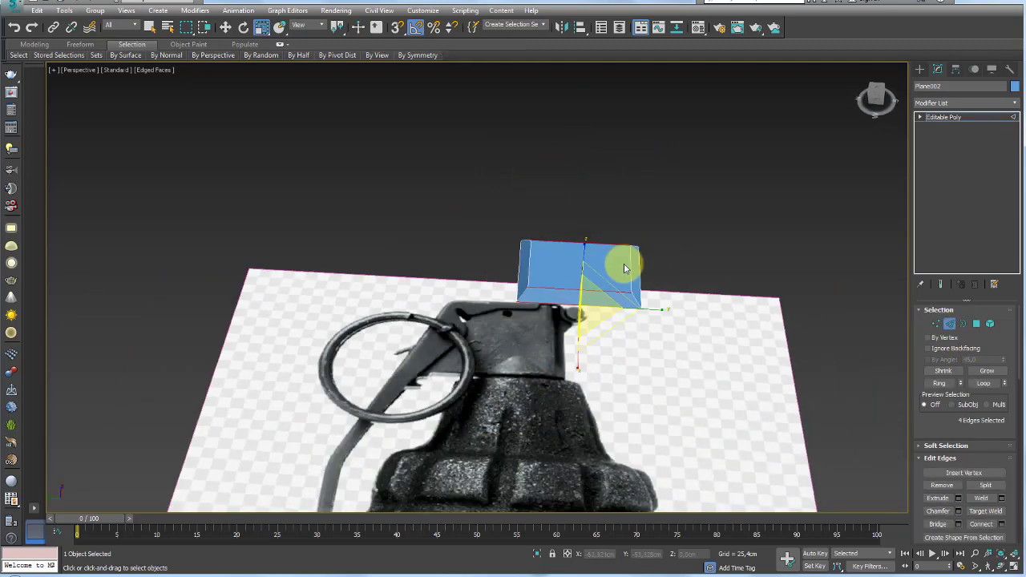
scroll(641, 272, down, 2)
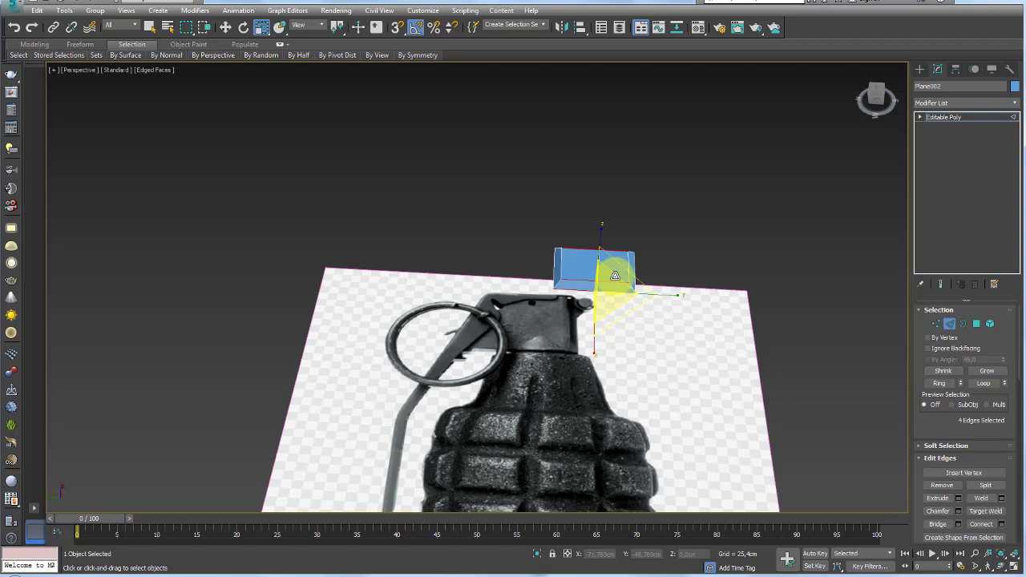
Step: Raise the block's top face to thicken it
key(z)
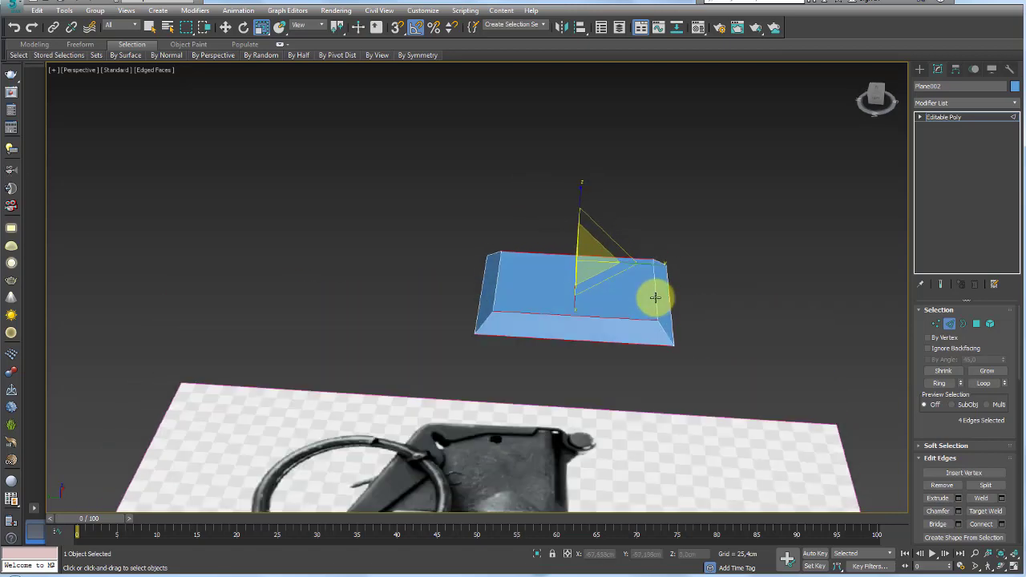
click(976, 323)
click(565, 309)
key(w)
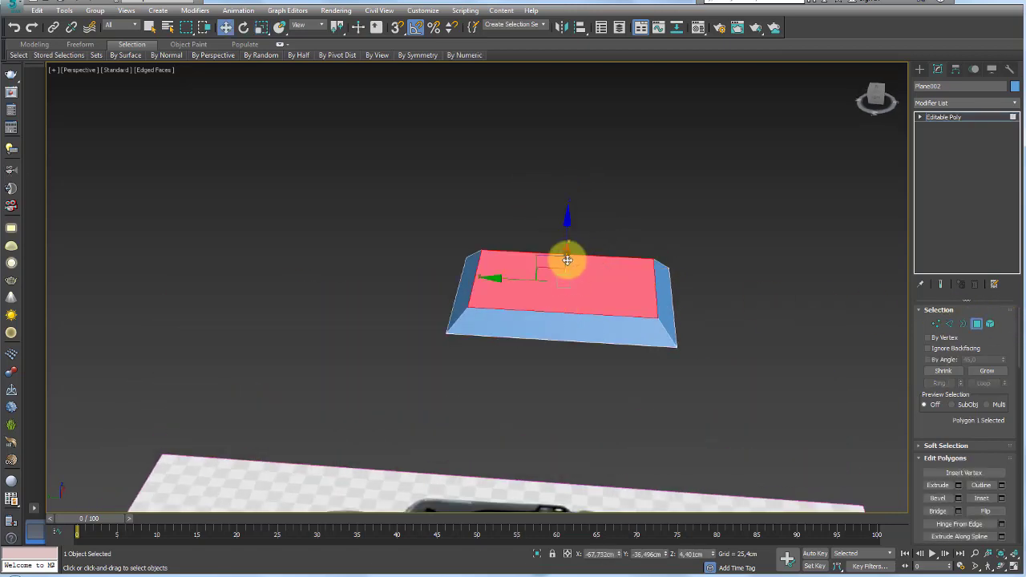
mouse_move(565, 257)
alt+middle_down()
mouse_move(565, 228)
mouse_move(638, 289)
alt+middle_up()
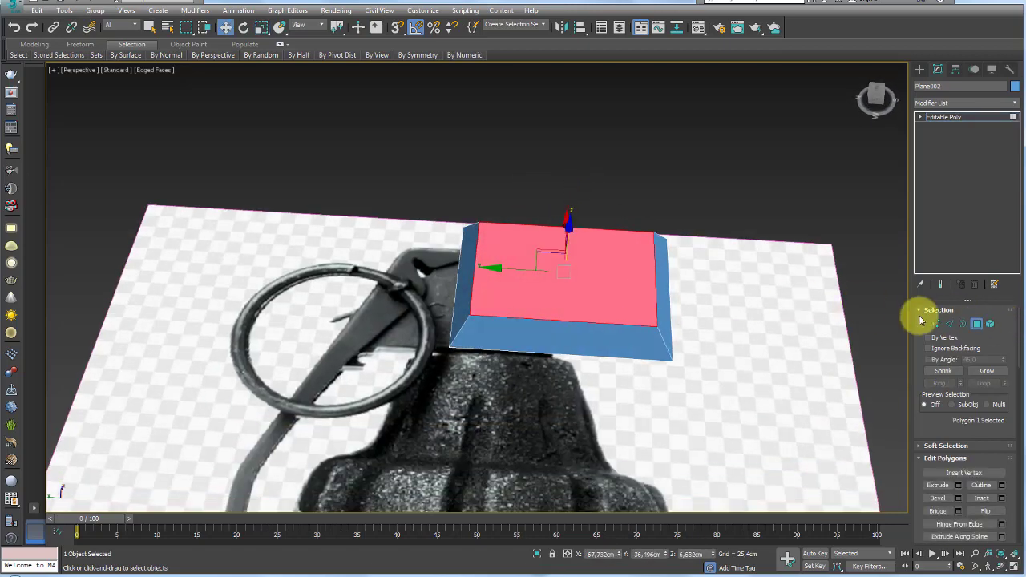
Step: Non-uniformly scale the block's left and right edges apart to 115%
click(950, 324)
click(963, 324)
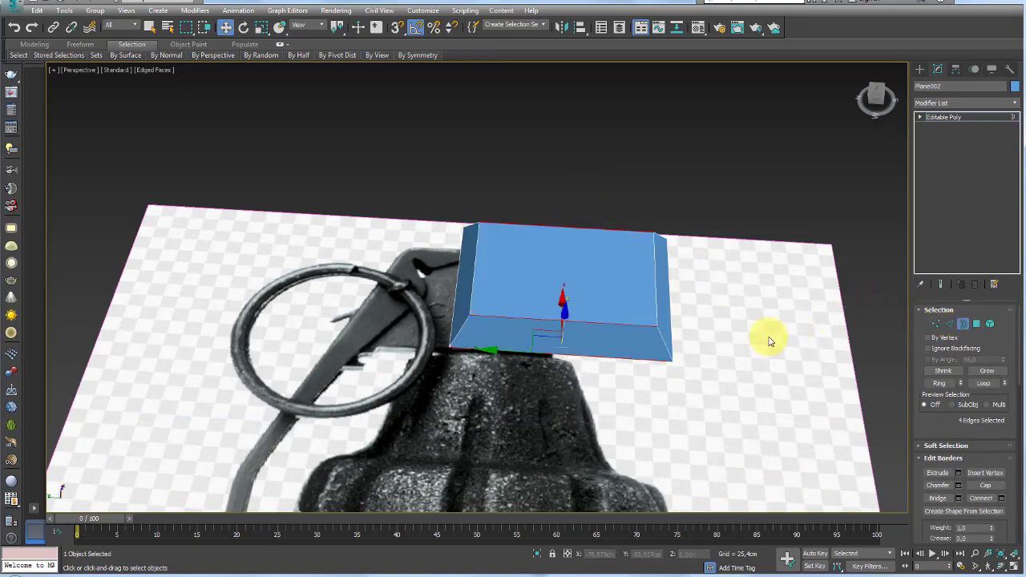
mouse_move(770, 339)
alt+middle_down()
mouse_move(705, 371)
mouse_move(877, 327)
alt+middle_up()
click(950, 323)
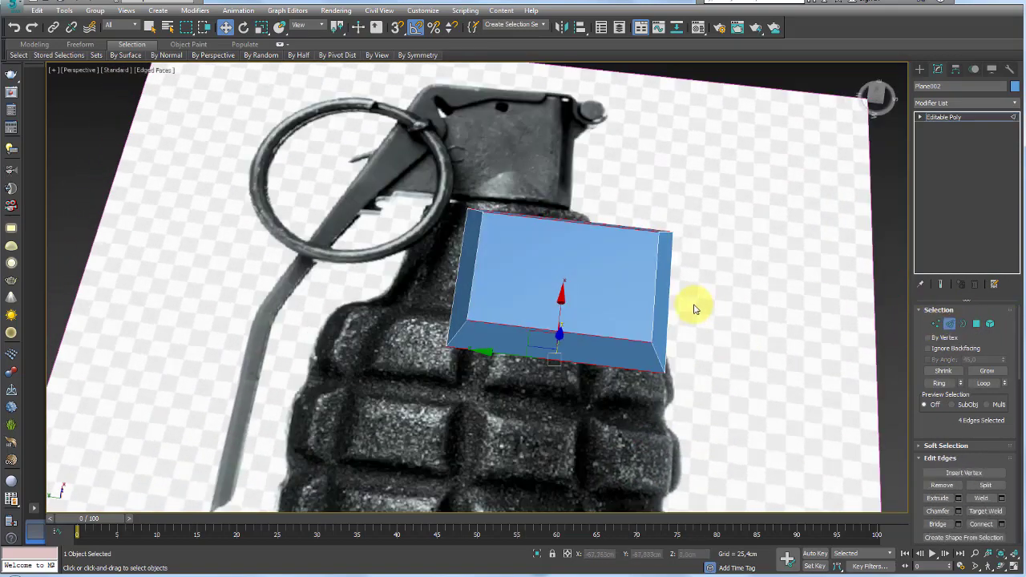
click(670, 307)
click(455, 295)
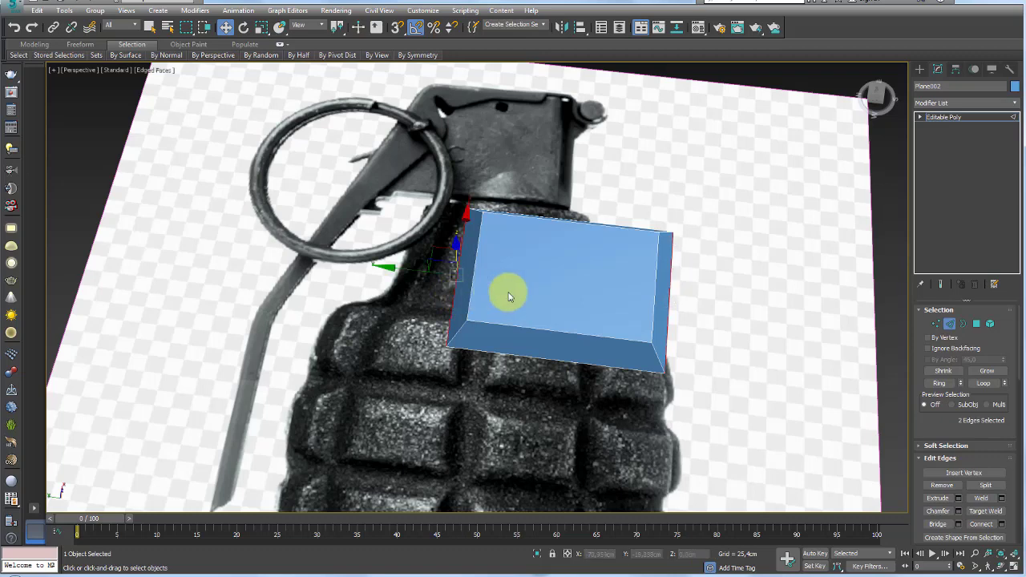
key(e)
key(r)
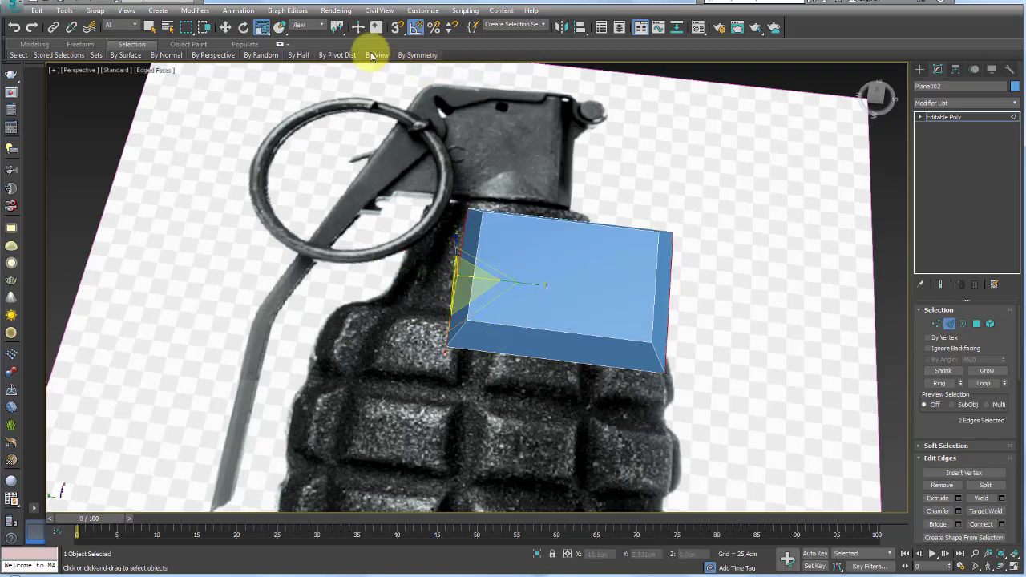
drag(337, 27, 339, 68)
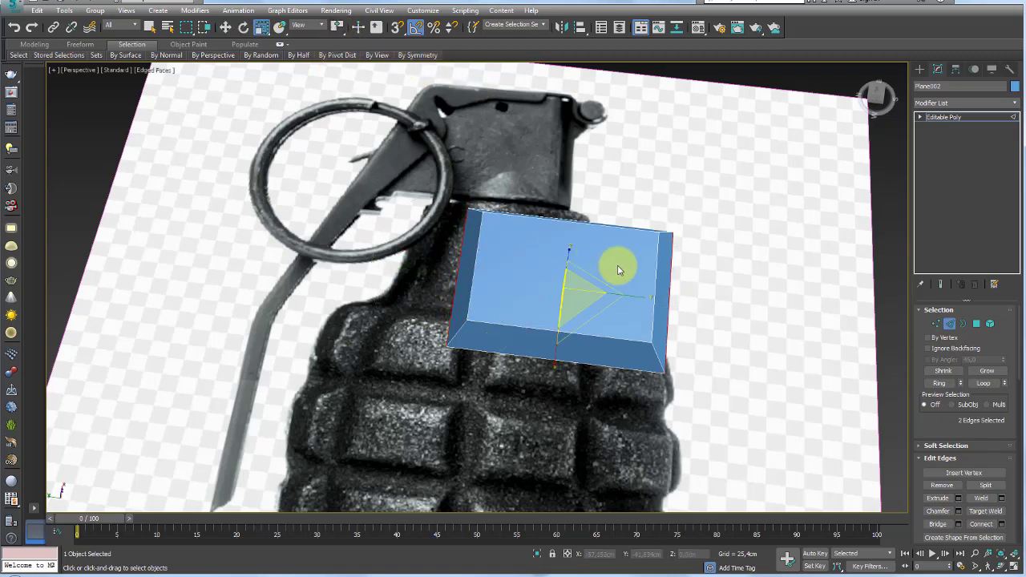
drag(649, 298, 651, 298)
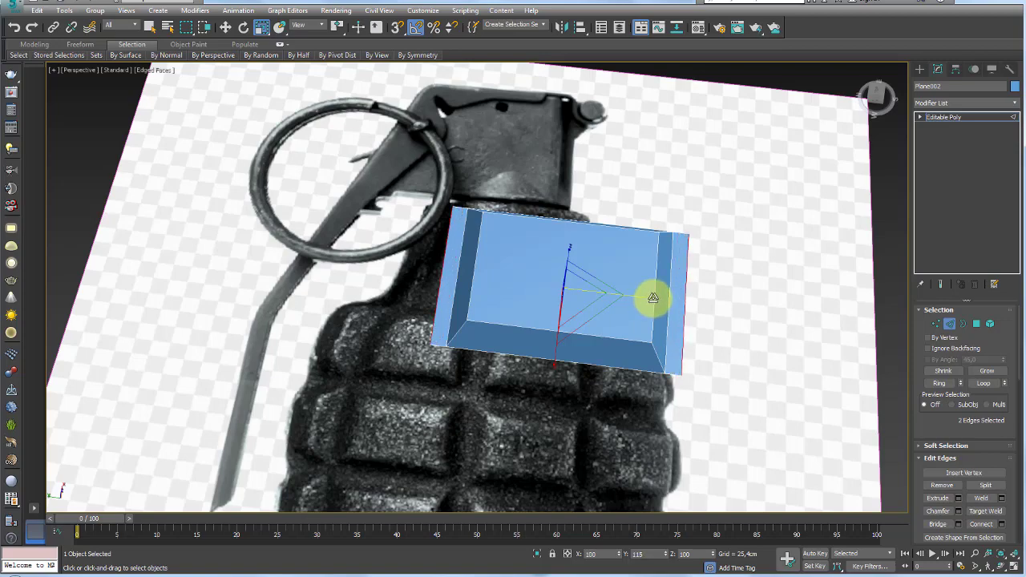
alt+middle_drag(652, 298, 645, 293)
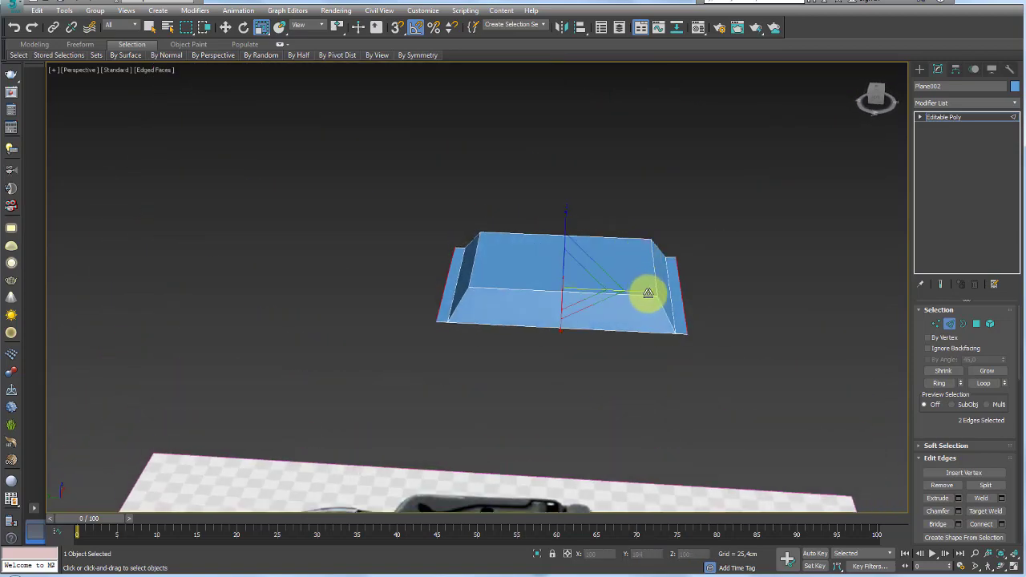
Step: Flare the block's ends and grow new faces out from both side edges
drag(648, 293, 649, 293)
key(w)
alt+middle_drag(644, 296, 577, 281)
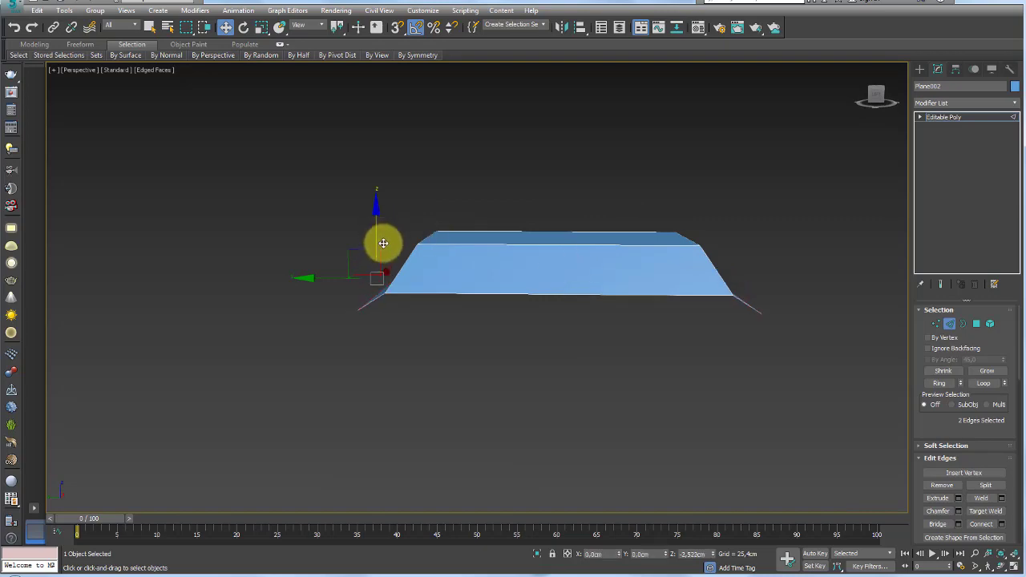
click(485, 294)
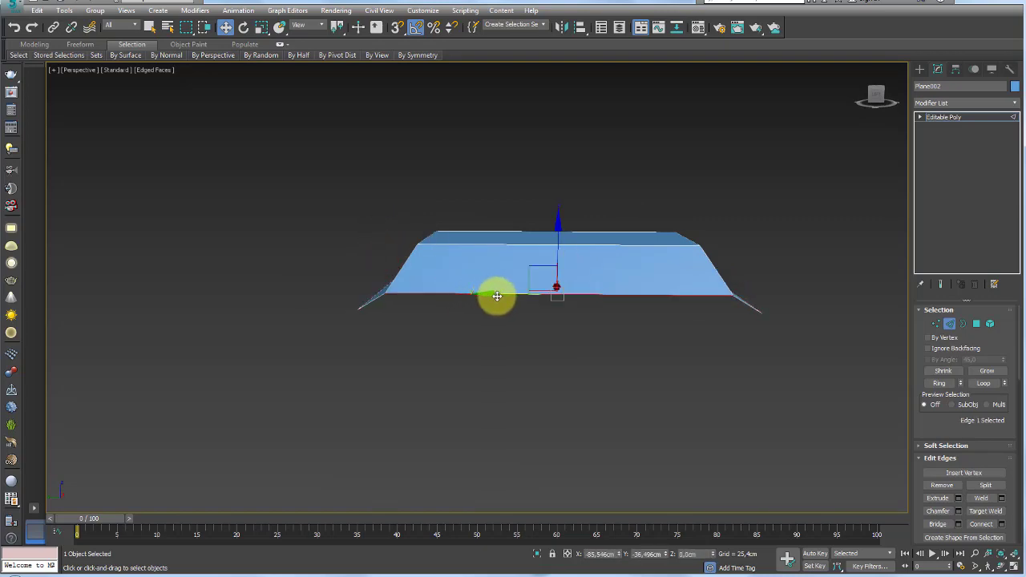
mouse_move(495, 293)
alt+middle_down()
mouse_move(531, 320)
mouse_move(690, 306)
mouse_move(682, 328)
mouse_move(579, 320)
alt+middle_up()
ctrl+click(446, 294)
shift+drag(445, 295, 430, 293)
mouse_move(503, 320)
alt+middle_down()
mouse_move(521, 267)
mouse_move(540, 344)
alt+middle_up()
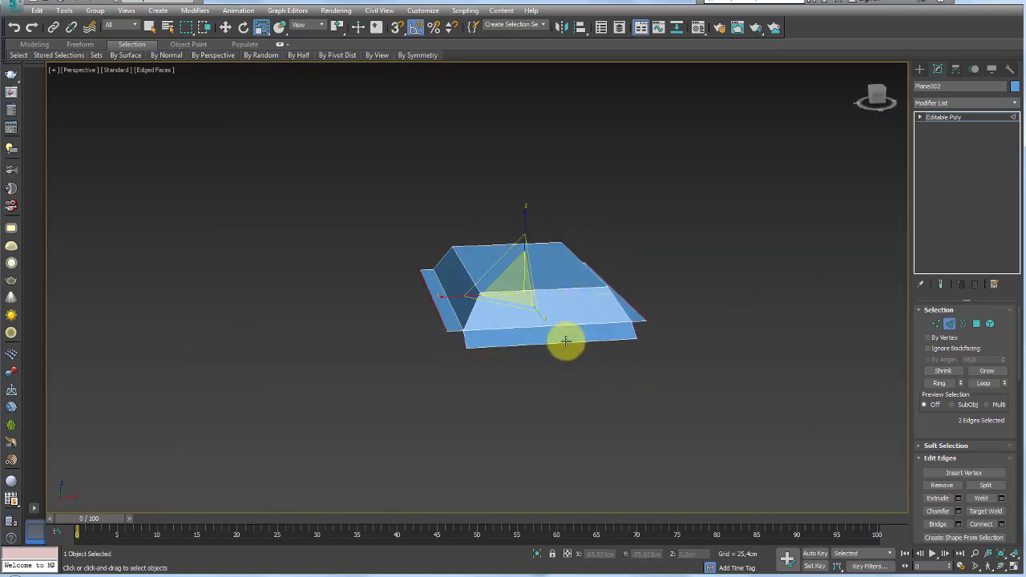
Step: Add two more edges and move the new flaps down toward the grenade surface
ctrl+click(565, 340)
alt+middle_drag(470, 291, 425, 300)
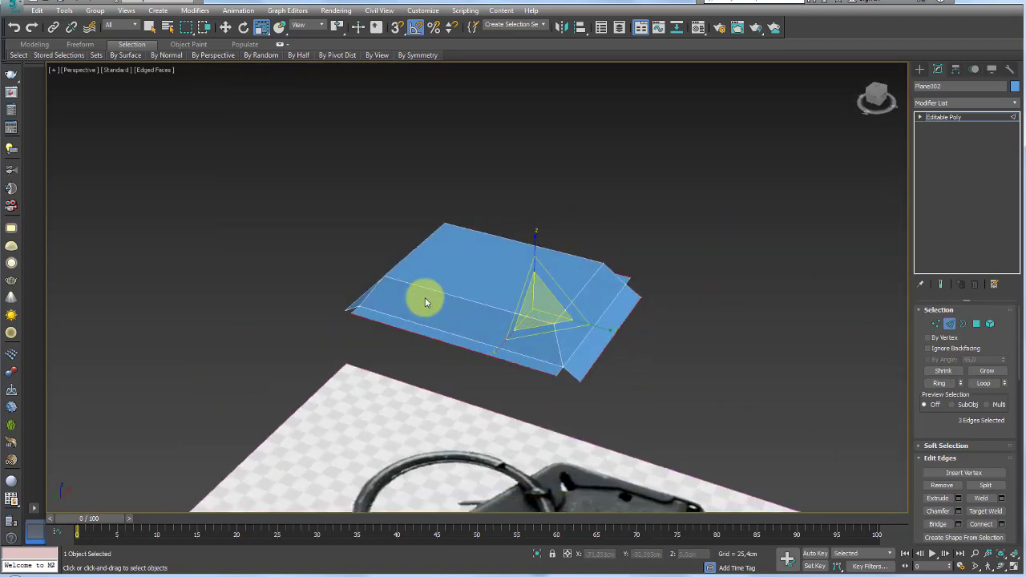
ctrl+click(358, 297)
mouse_move(358, 296)
alt+middle_down()
mouse_move(457, 327)
mouse_move(486, 314)
alt+middle_up()
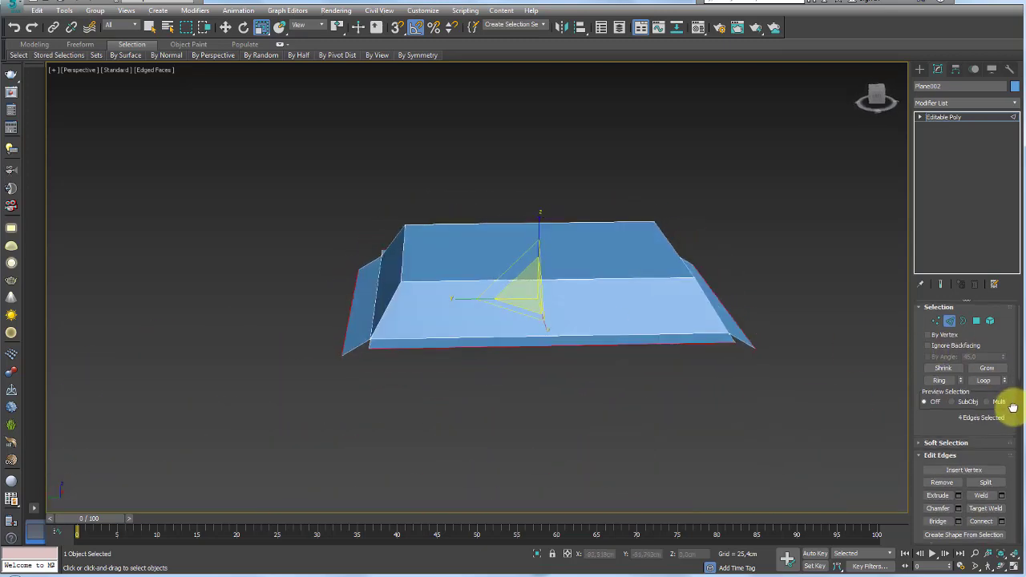
scroll(1012, 407, down, 4)
drag(908, 319, 852, 321)
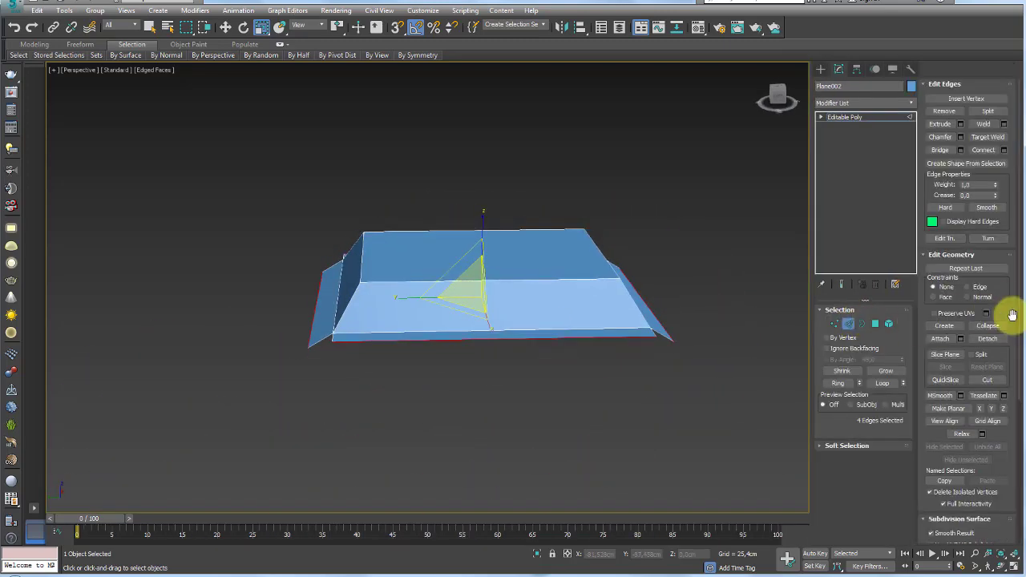
scroll(1006, 289, down, 3)
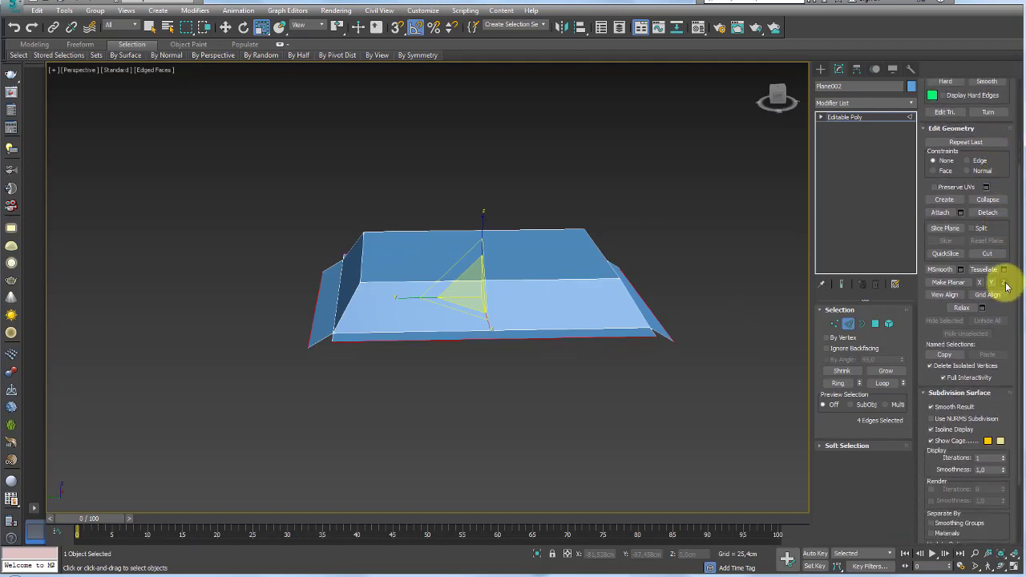
alt+middle_drag(687, 334, 607, 315)
key(w)
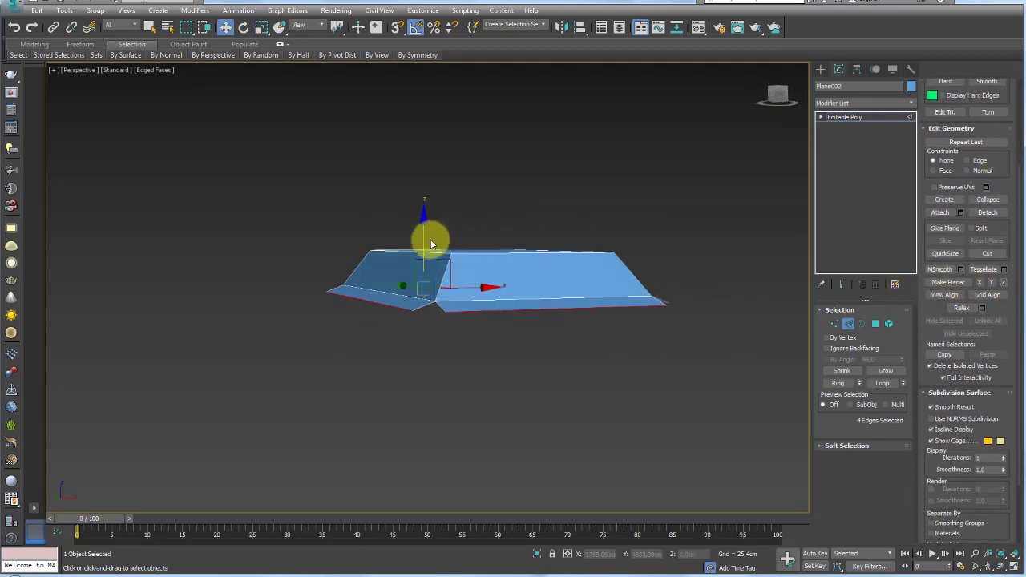
mouse_move(426, 242)
alt+middle_down()
mouse_move(559, 305)
mouse_move(641, 384)
mouse_move(600, 332)
mouse_move(573, 316)
mouse_move(572, 343)
alt+middle_up()
scroll(618, 344, up, 3)
scroll(588, 304, down, 3)
Step: In a straight front view, select edges on the block's right side
mouse_move(545, 401)
middle_down()
mouse_move(525, 355)
mouse_move(545, 327)
middle_up()
scroll(533, 337, up, 3)
scroll(522, 337, down, 3)
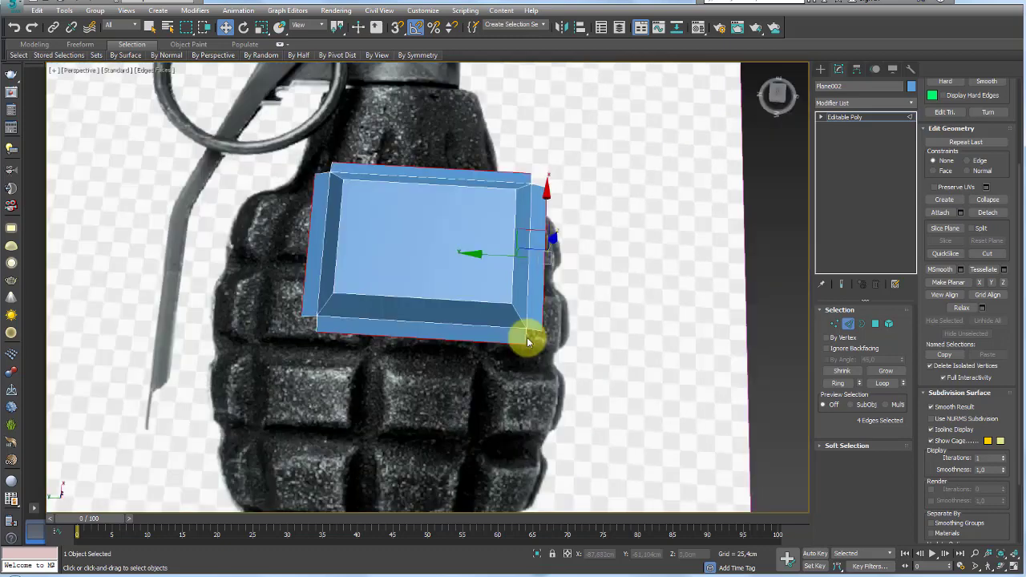
scroll(525, 341, up, 1)
scroll(521, 337, up, 1)
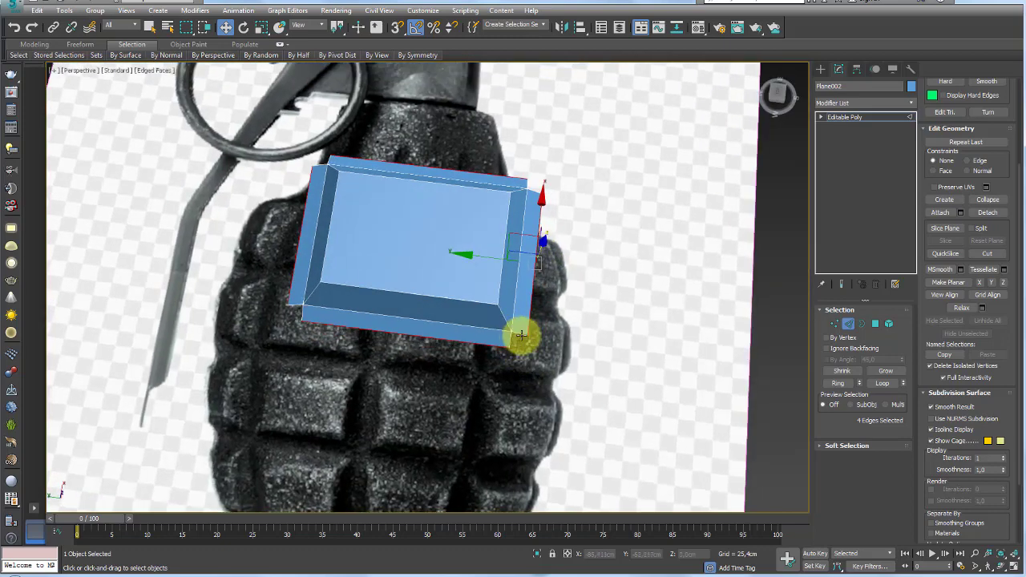
click(292, 258)
click(520, 330)
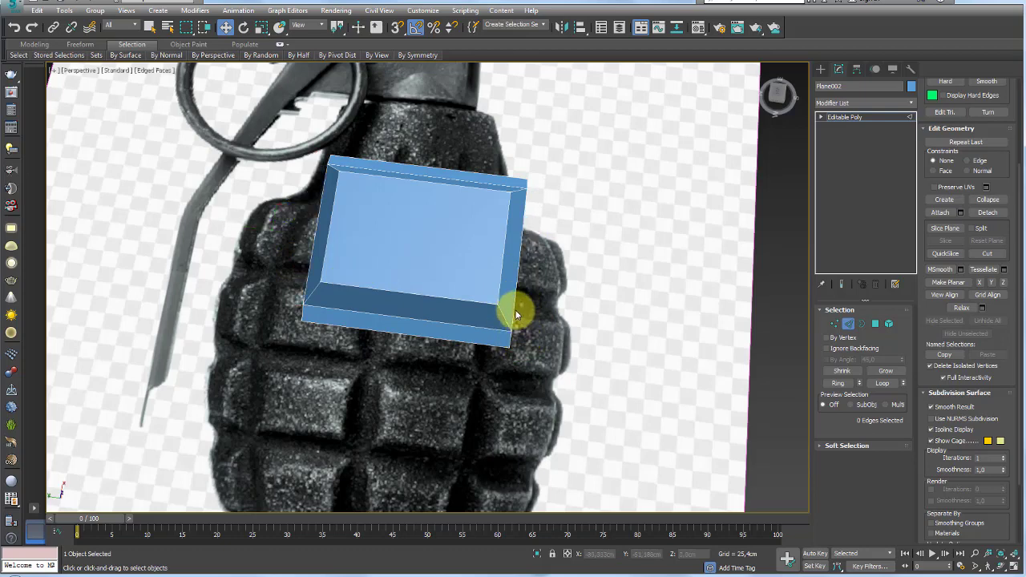
click(517, 325)
ctrl+click(508, 337)
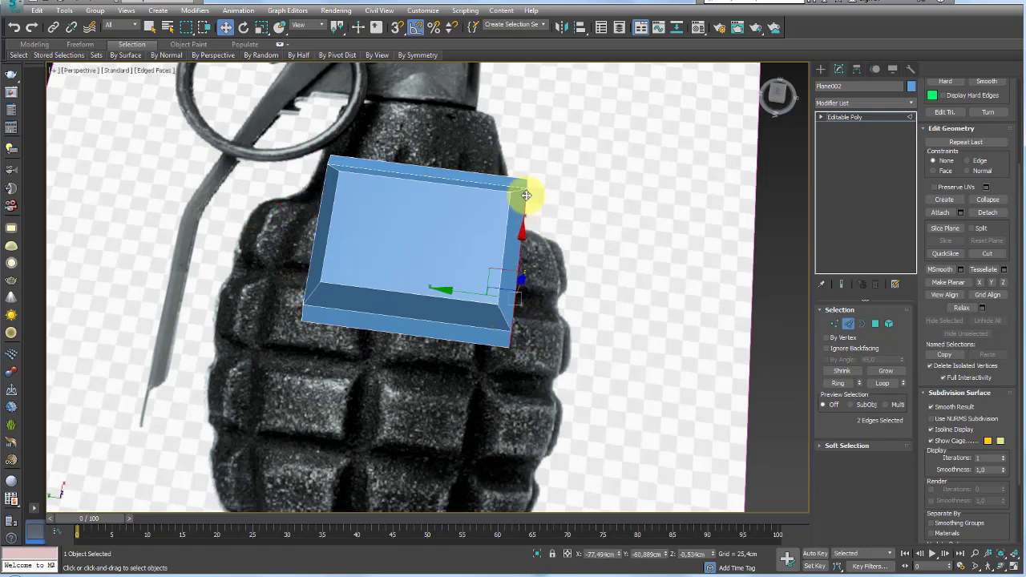
Step: Add the top-left and bottom-left edges and Shift-scale them into new sloping faces
ctrl+click(334, 167)
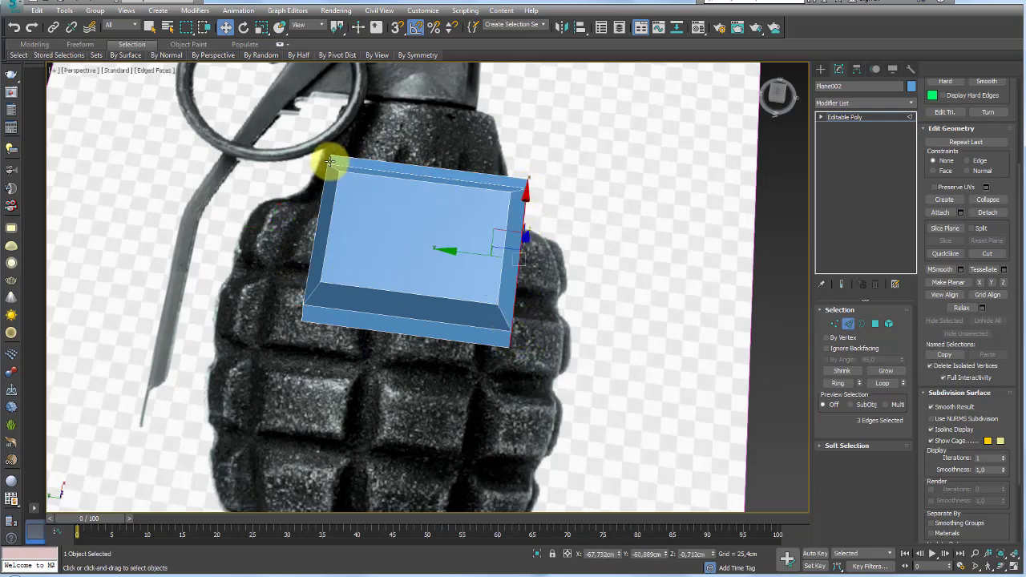
ctrl+click(326, 198)
ctrl+click(304, 314)
ctrl+click(326, 313)
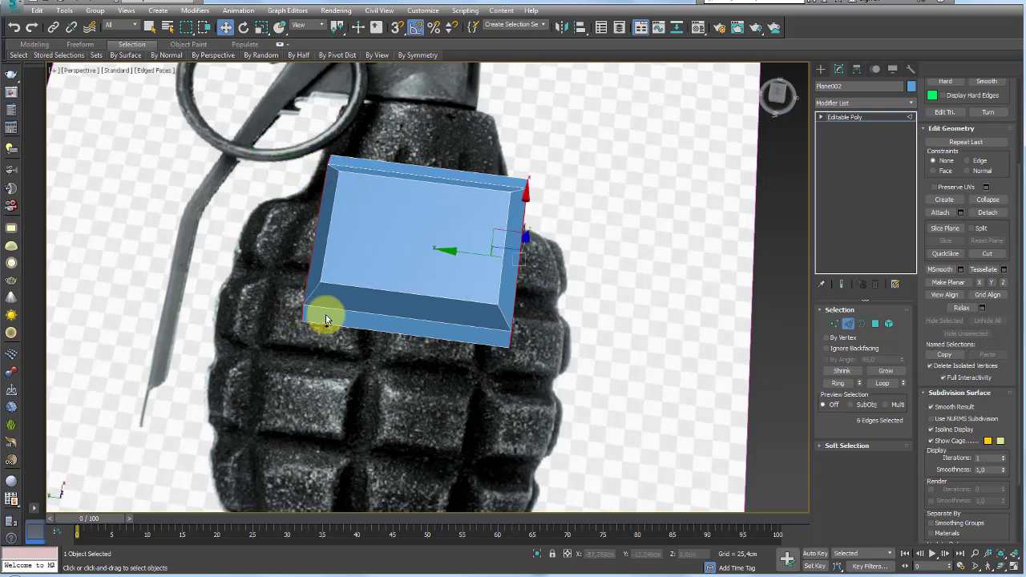
key(r)
drag(492, 252, 503, 256)
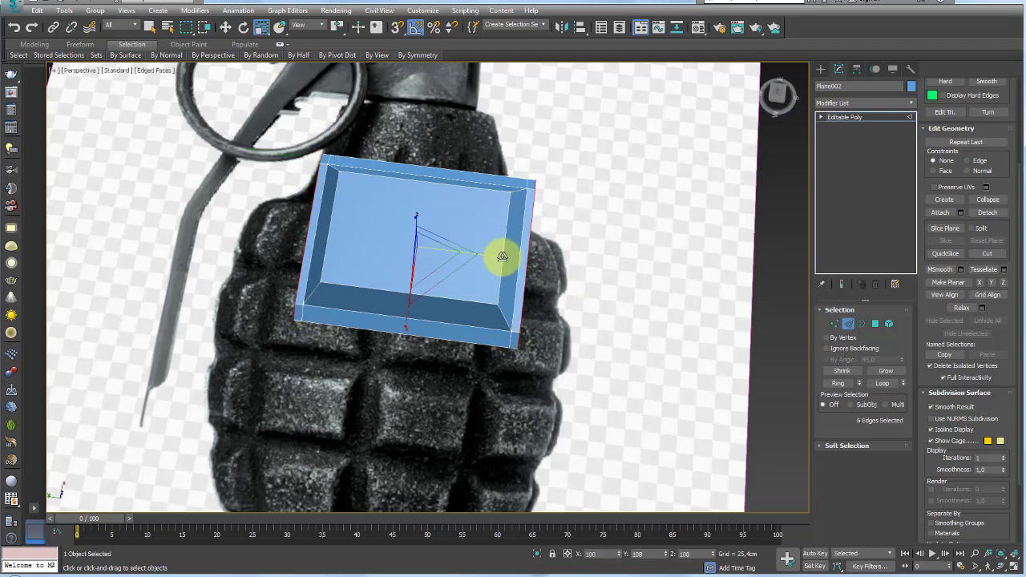
mouse_move(503, 256)
alt+middle_down()
mouse_move(532, 257)
mouse_move(545, 289)
alt+middle_up()
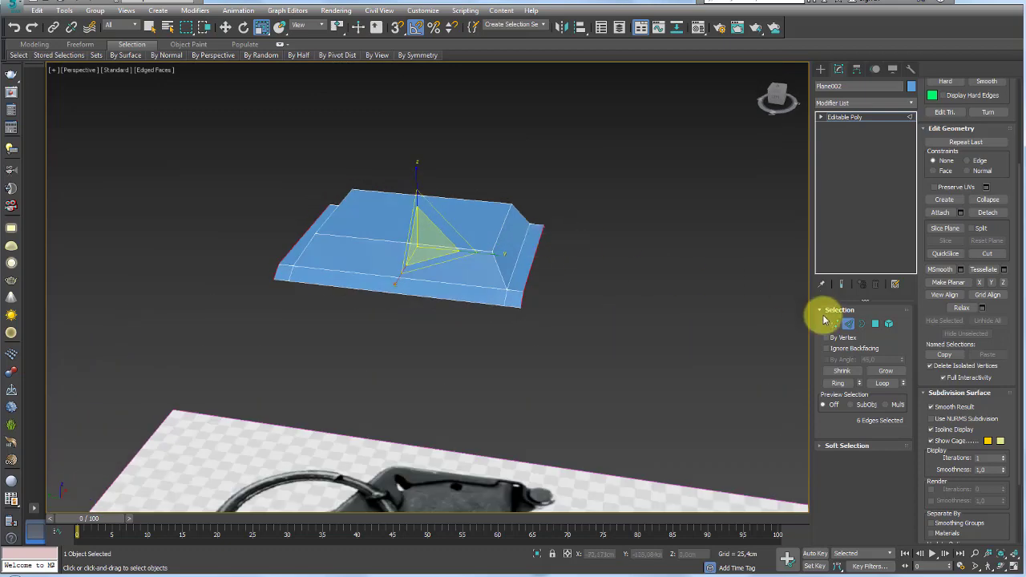
Step: Lower the block's outer border about -0.5 cm on Z so the flaps slope down
click(861, 323)
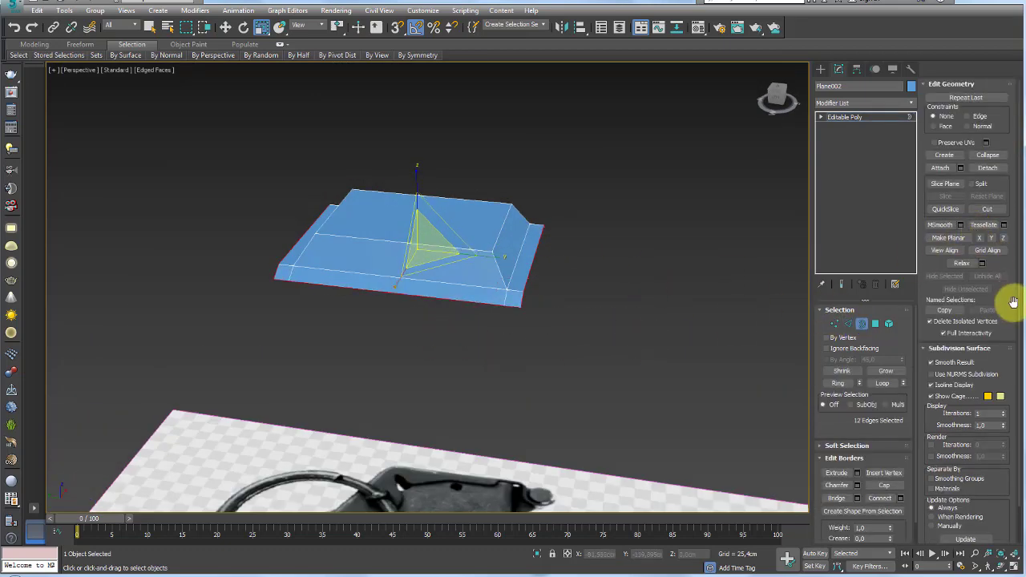
key(w)
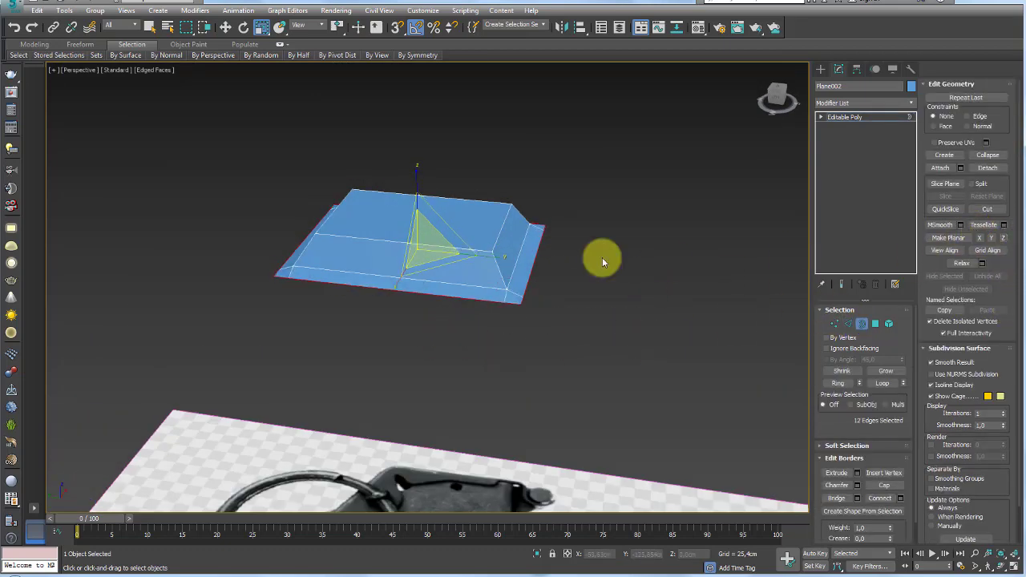
mouse_move(600, 256)
alt+middle_down()
mouse_move(500, 257)
mouse_move(402, 185)
alt+middle_up()
drag(414, 196, 416, 199)
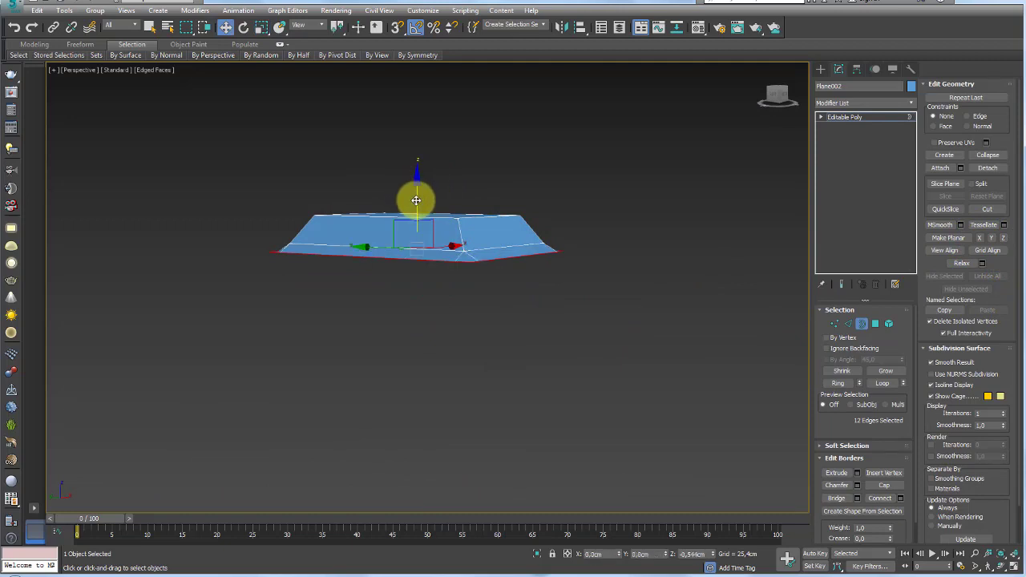
mouse_move(416, 200)
alt+middle_down()
mouse_move(430, 222)
mouse_move(538, 277)
mouse_move(654, 264)
mouse_move(597, 278)
alt+middle_up()
scroll(596, 278, up, 10)
scroll(605, 326, down, 4)
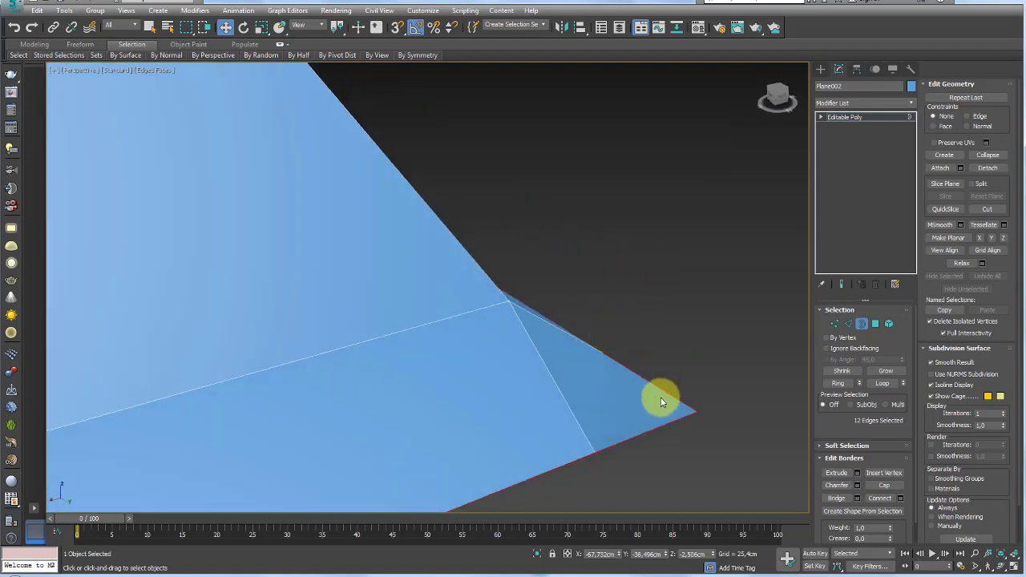
Step: Inspect the sloped corner flaps, then return to the Editable Poly top level
alt+middle_drag(512, 331, 524, 351)
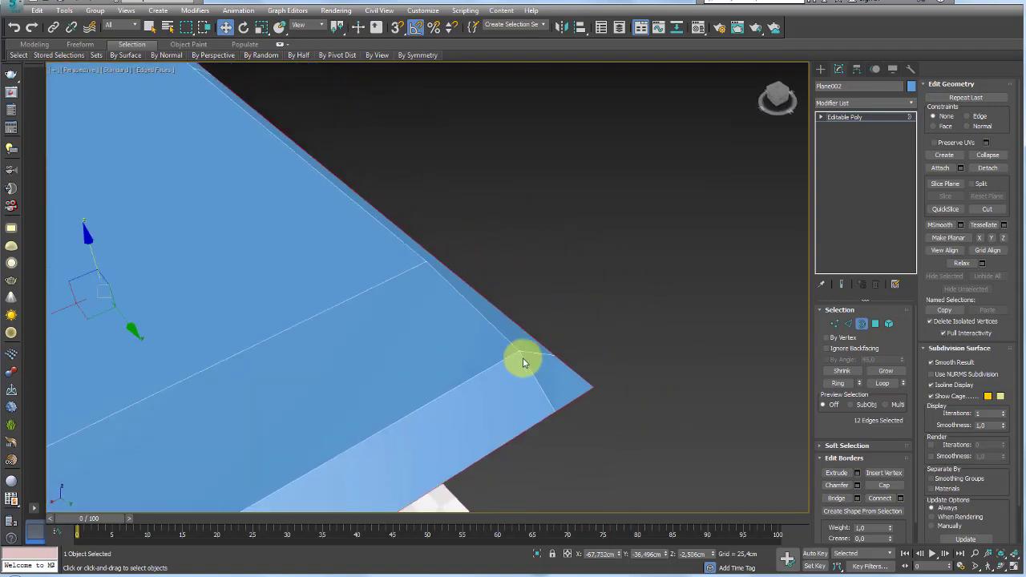
scroll(522, 363, down, 2)
scroll(541, 339, down, 5)
mouse_move(591, 339)
alt+middle_down()
mouse_move(553, 426)
mouse_move(498, 366)
mouse_move(567, 314)
mouse_move(611, 318)
mouse_move(559, 293)
mouse_move(840, 141)
alt+middle_up()
click(831, 119)
mouse_move(609, 240)
alt+middle_down()
mouse_move(588, 220)
mouse_move(614, 216)
mouse_move(629, 238)
alt+middle_up()
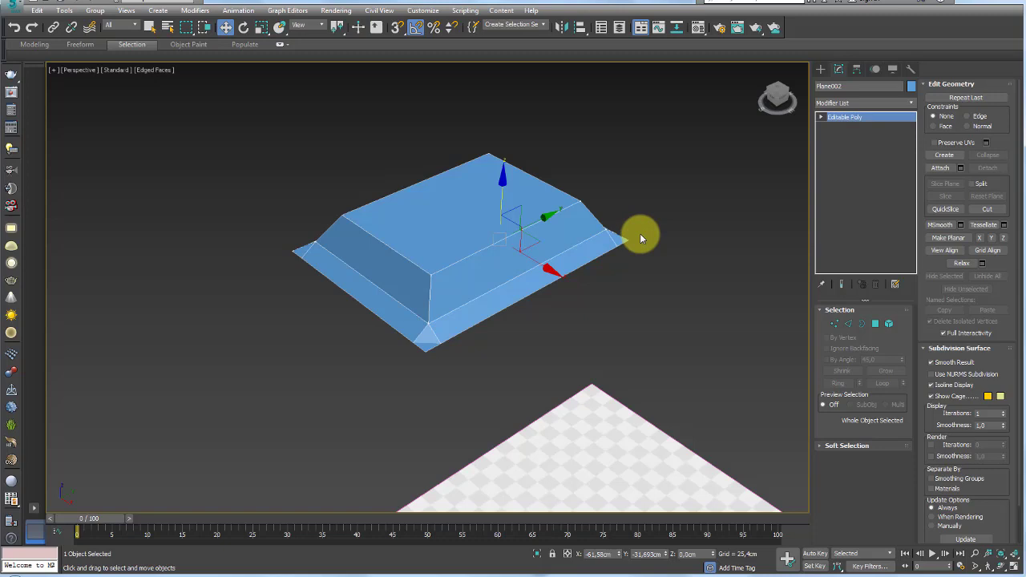
Step: Add TurboSmooth with 2 iterations and Isoline Display, hiding edged faces
key(ctrl+t)
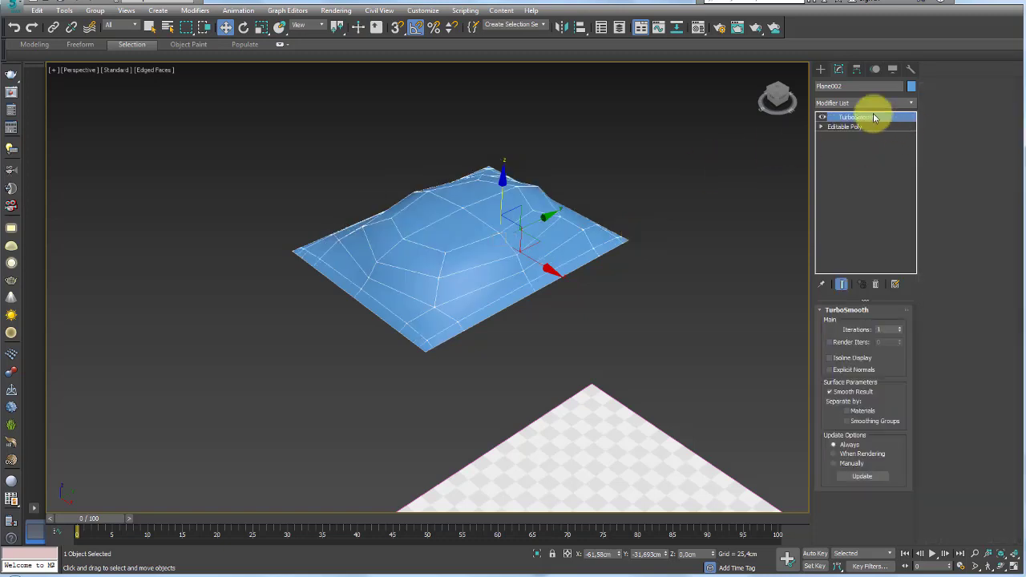
alt+middle_drag(665, 186, 692, 198)
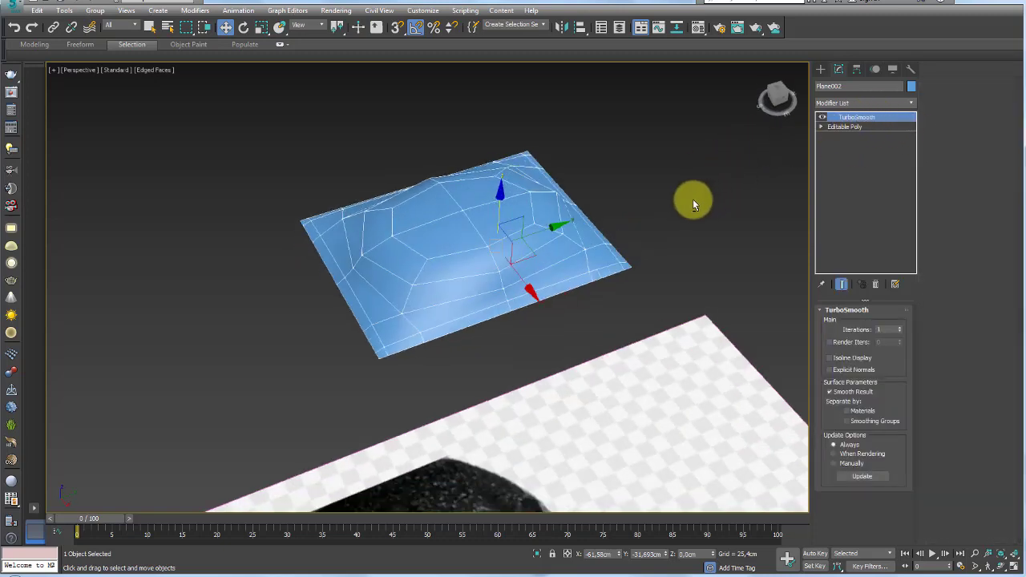
click(900, 326)
click(846, 359)
alt+middle_drag(633, 232, 656, 249)
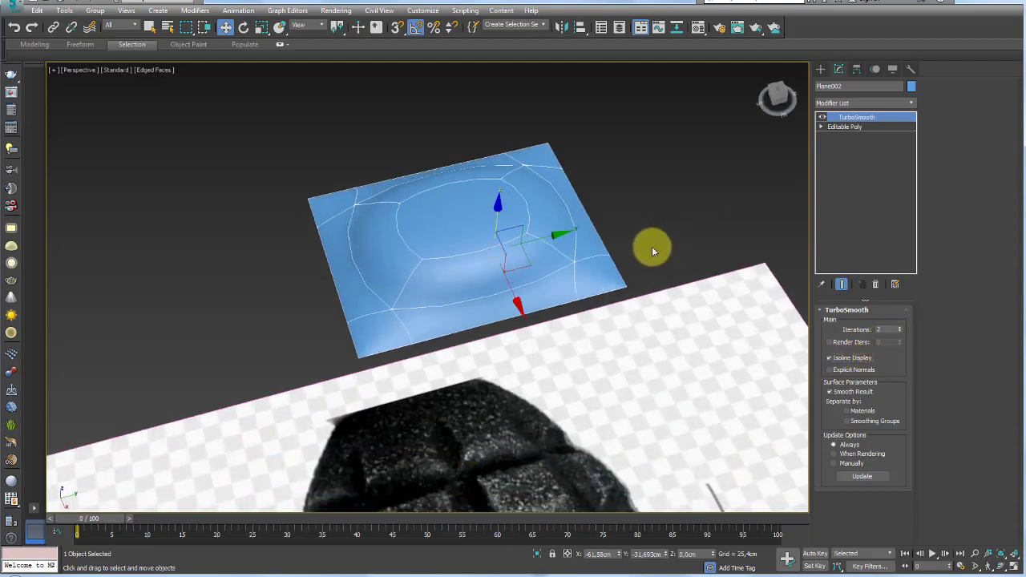
key(F4)
mouse_move(549, 259)
alt+middle_down()
mouse_move(530, 345)
mouse_move(508, 259)
mouse_move(481, 240)
mouse_move(585, 221)
mouse_move(653, 226)
alt+middle_up()
Step: On the base mesh, connect the horizontal edges with pinched support loops (Pinch 76)
click(837, 127)
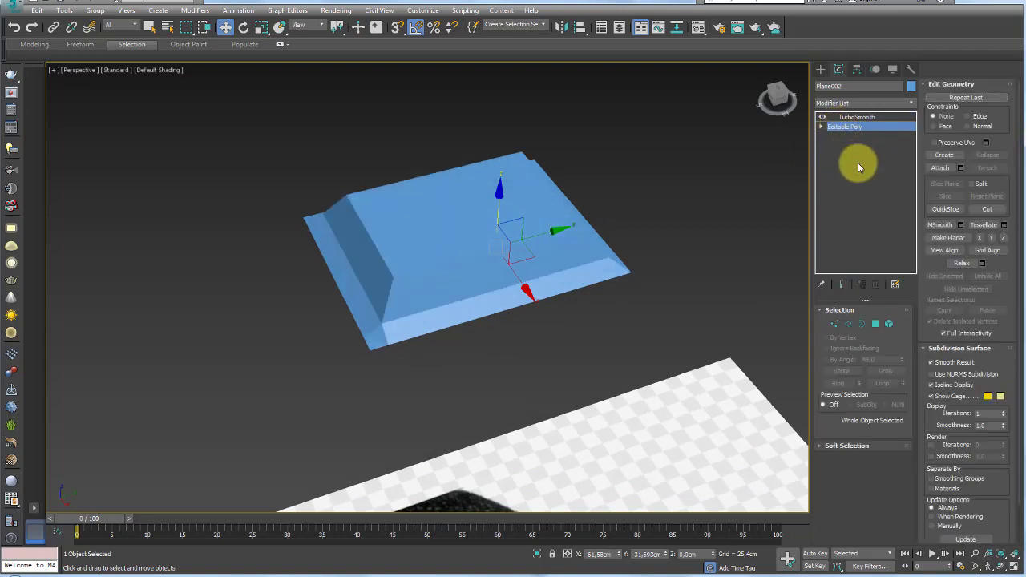
click(847, 323)
alt+middle_drag(553, 256, 585, 270)
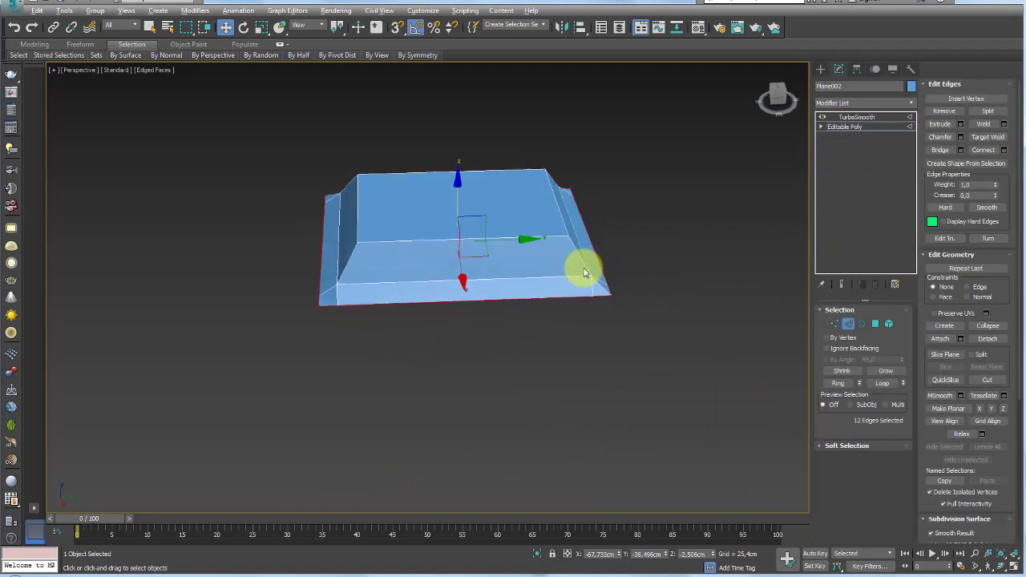
key(F4)
drag(425, 337, 434, 101)
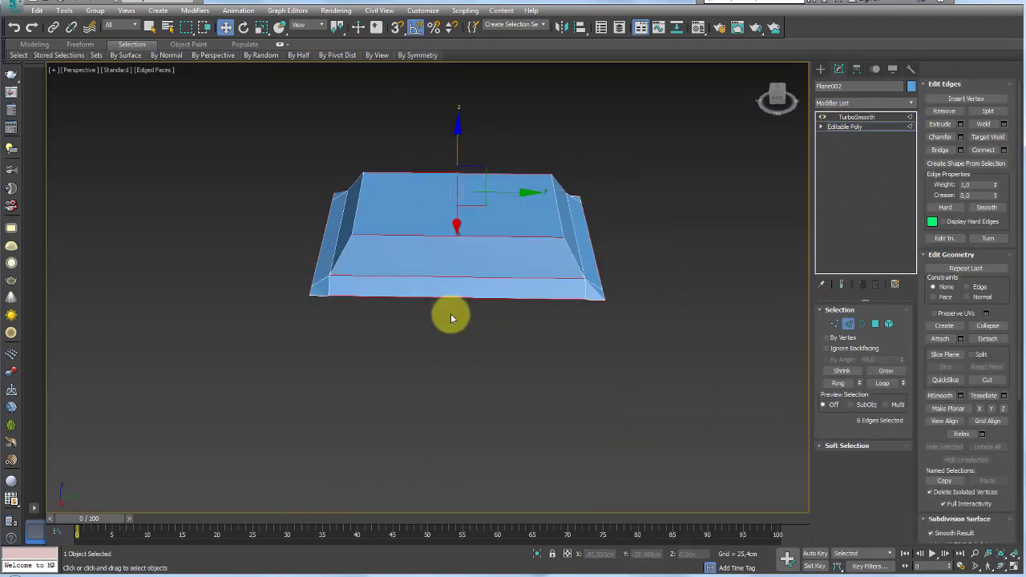
click(1003, 150)
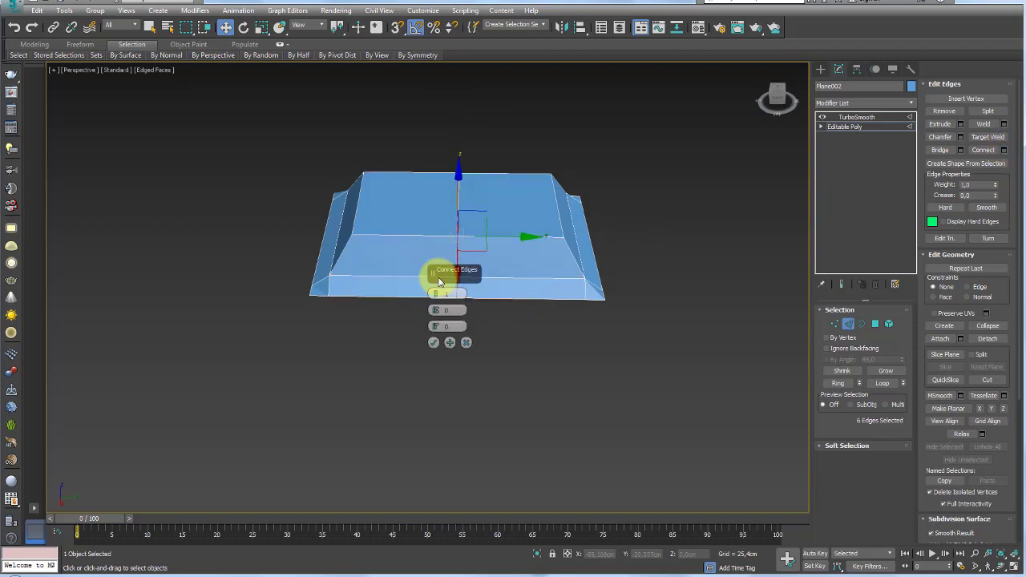
drag(437, 310, 441, 139)
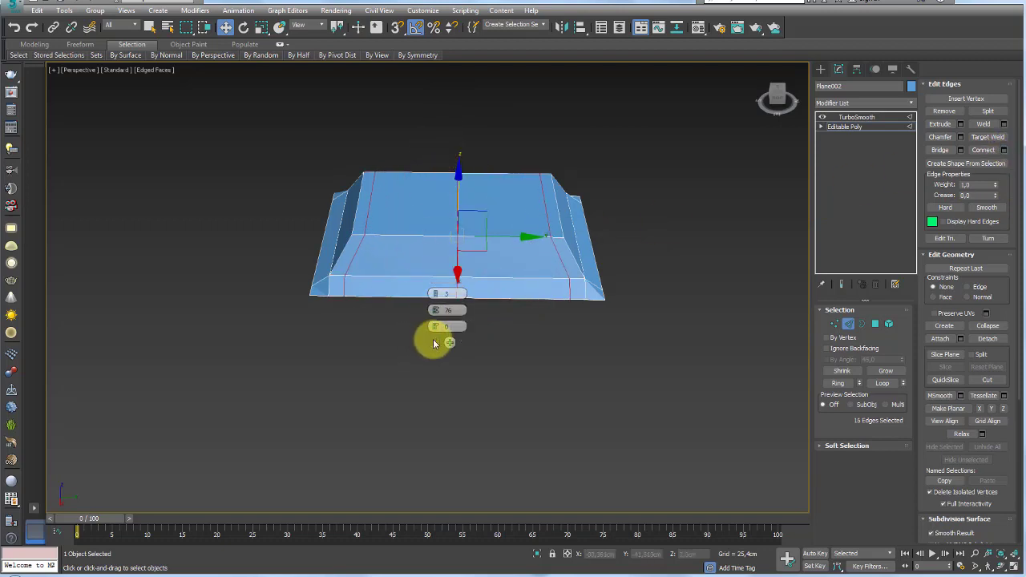
click(434, 343)
Step: Connect the edges running the other direction with loops at Pinch 64
mouse_move(434, 342)
alt+middle_down()
mouse_move(538, 343)
mouse_move(490, 348)
alt+middle_up()
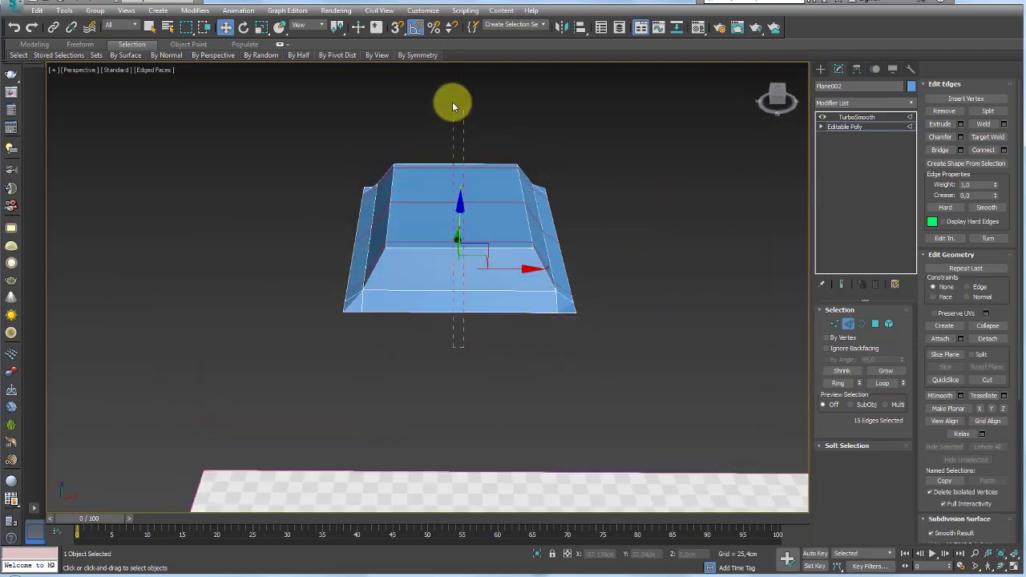
scroll(452, 102, up, 3)
alt+middle_drag(452, 102, 604, 233)
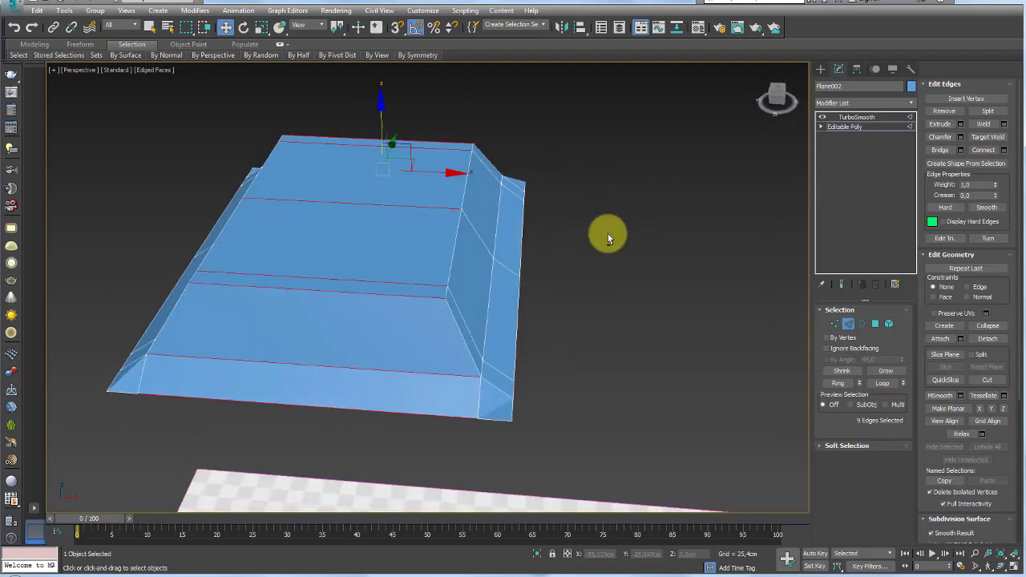
click(1004, 150)
mouse_move(412, 234)
alt+middle_down()
mouse_move(435, 238)
mouse_move(412, 206)
mouse_move(410, 173)
mouse_move(329, 254)
alt+middle_up()
scroll(320, 289, up, 4)
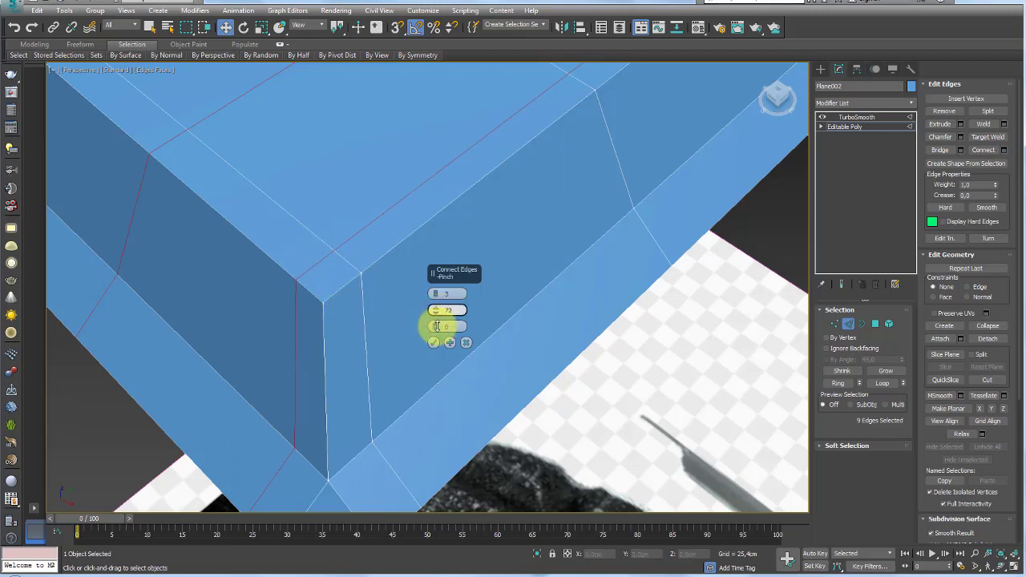
drag(439, 315, 439, 338)
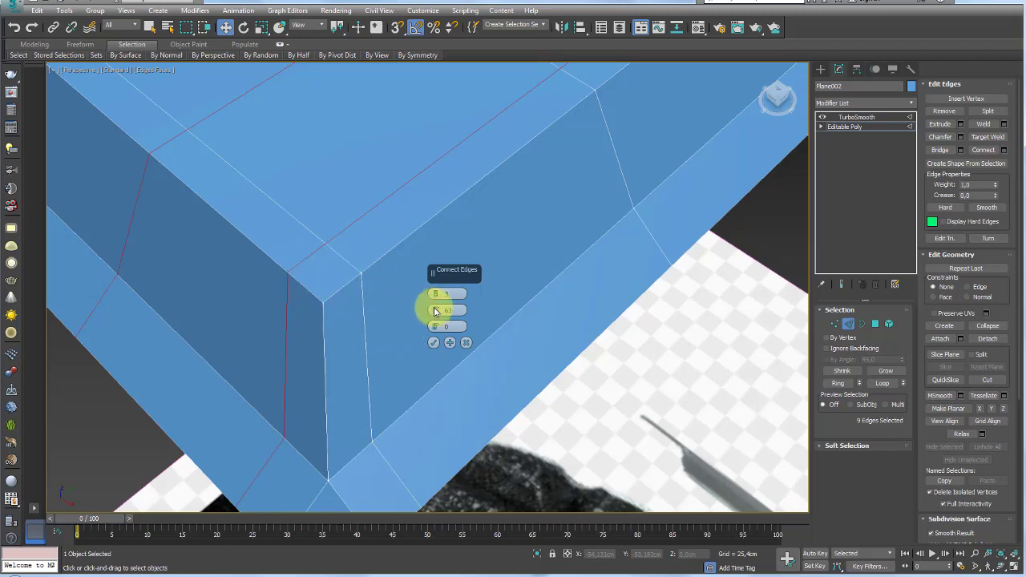
click(433, 342)
click(856, 117)
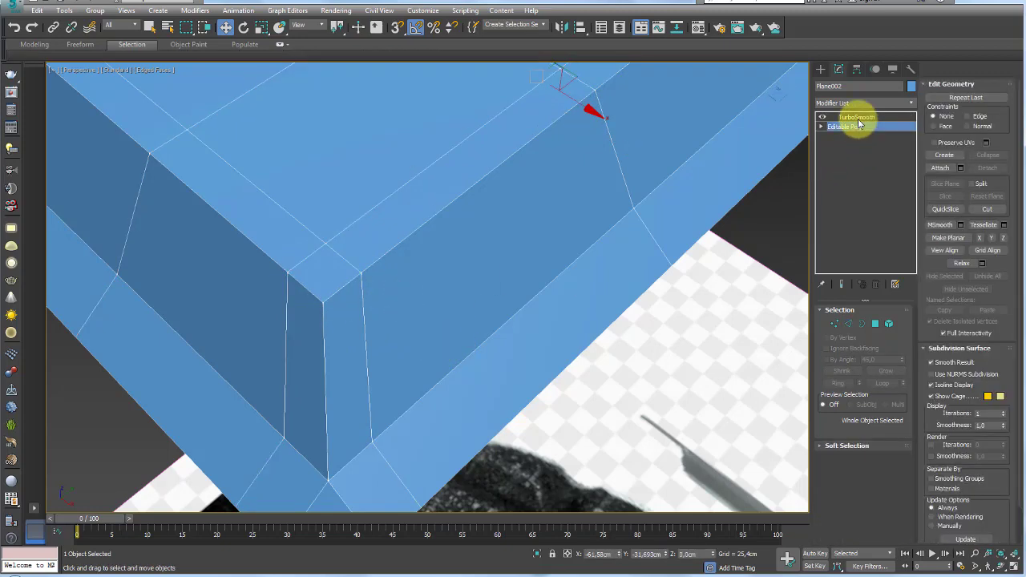
scroll(515, 171, down, 3)
mouse_move(683, 217)
alt+middle_down()
mouse_move(579, 183)
mouse_move(682, 278)
mouse_move(604, 307)
mouse_move(531, 254)
mouse_move(681, 213)
mouse_move(659, 271)
mouse_move(508, 291)
mouse_move(561, 252)
alt+middle_up()
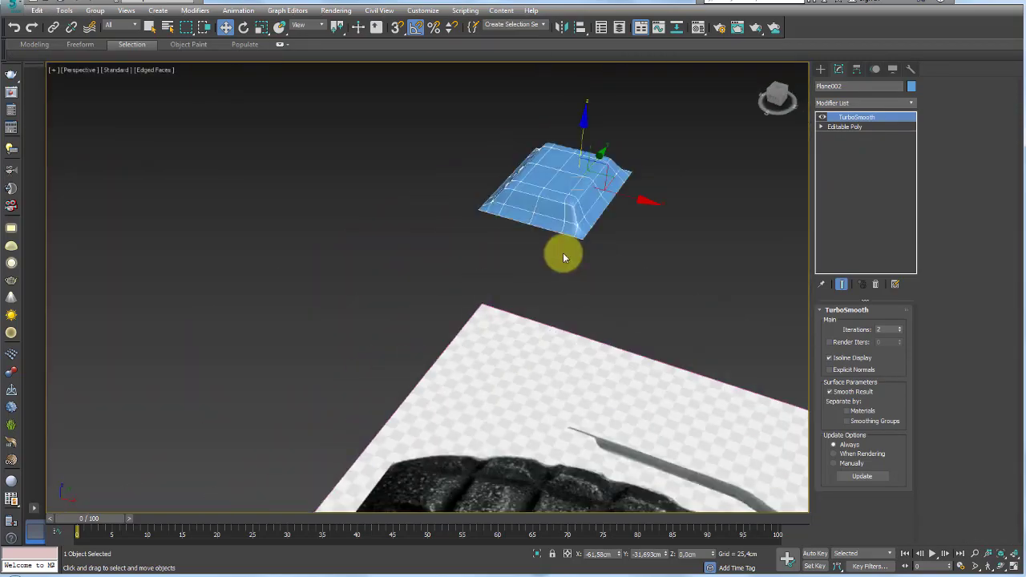
scroll(573, 244, up, 3)
scroll(593, 233, down, 3)
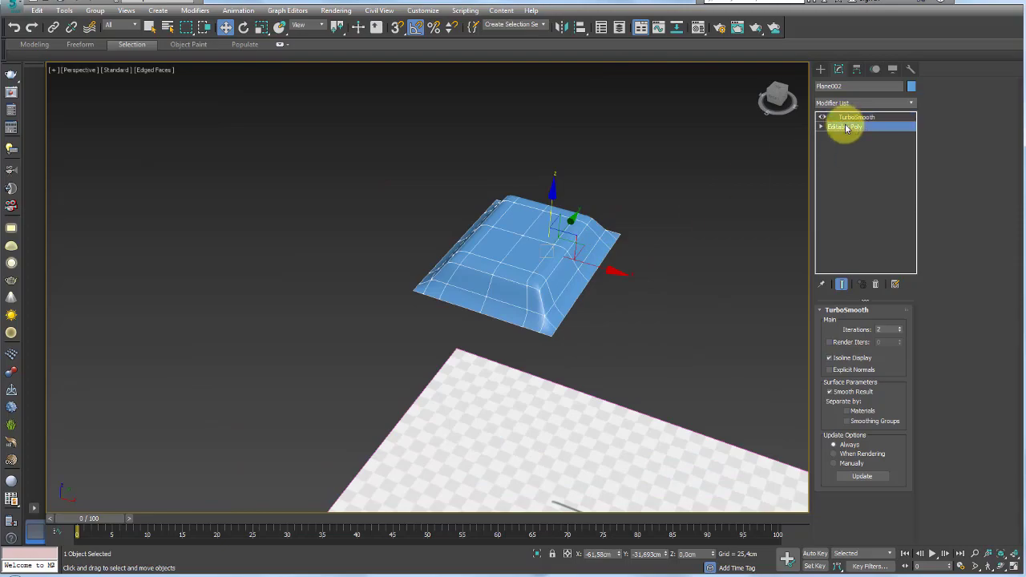
click(847, 126)
mouse_move(698, 210)
alt+middle_down()
mouse_move(726, 231)
mouse_move(625, 151)
mouse_move(522, 407)
mouse_move(625, 424)
mouse_move(412, 280)
alt+middle_up()
scroll(481, 278, up, 5)
mouse_move(522, 277)
alt+middle_down()
mouse_move(572, 287)
mouse_move(545, 367)
alt+middle_up()
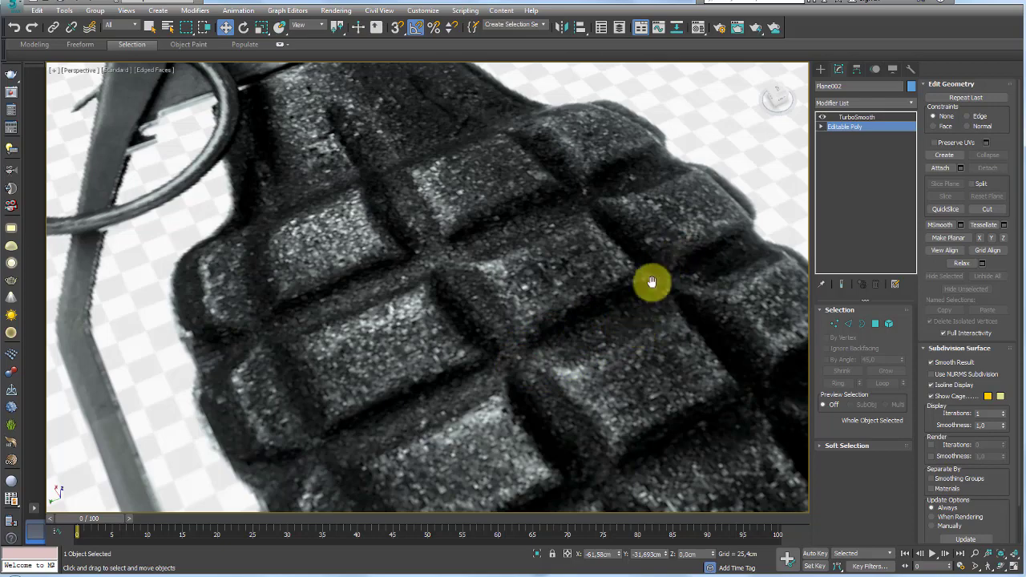
scroll(637, 327, down, 10)
mouse_move(632, 259)
alt+middle_down()
mouse_move(542, 286)
mouse_move(559, 293)
alt+middle_up()
scroll(520, 303, up, 3)
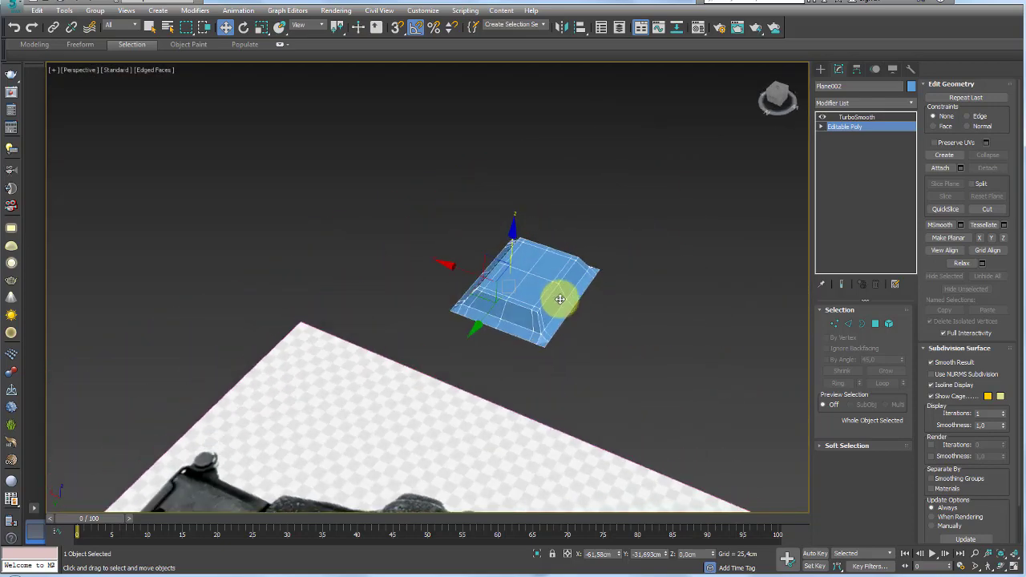
scroll(559, 293, up, 4)
alt+middle_drag(543, 334, 488, 332)
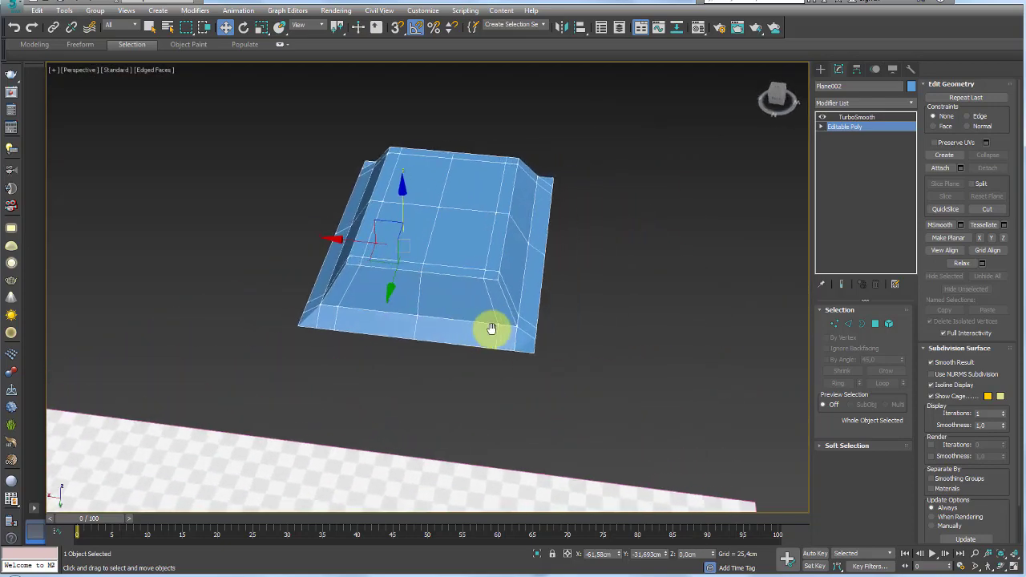
Step: Enable vertex snapping and try a clone of the block, then cancel it
right_click(398, 30)
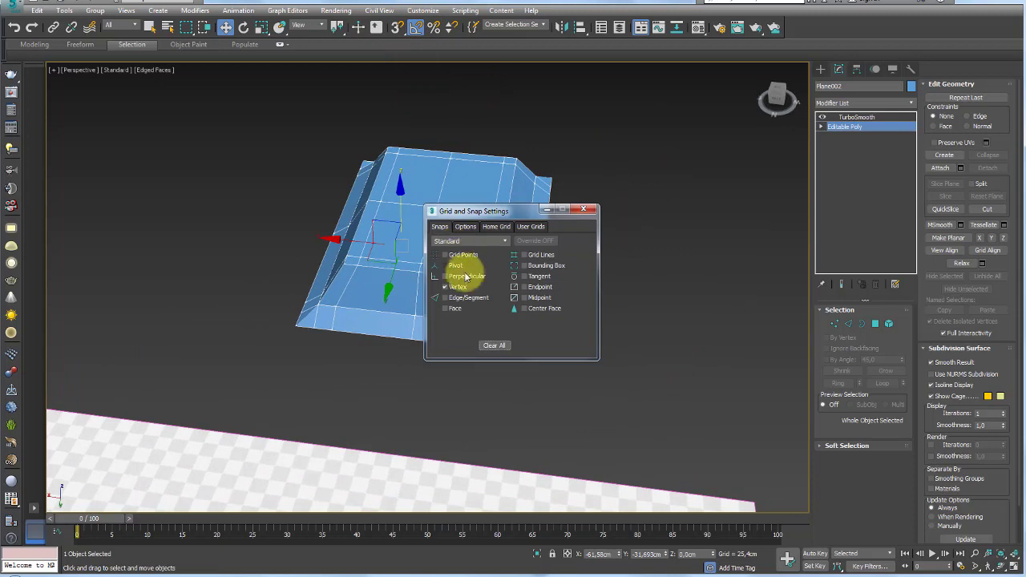
click(584, 209)
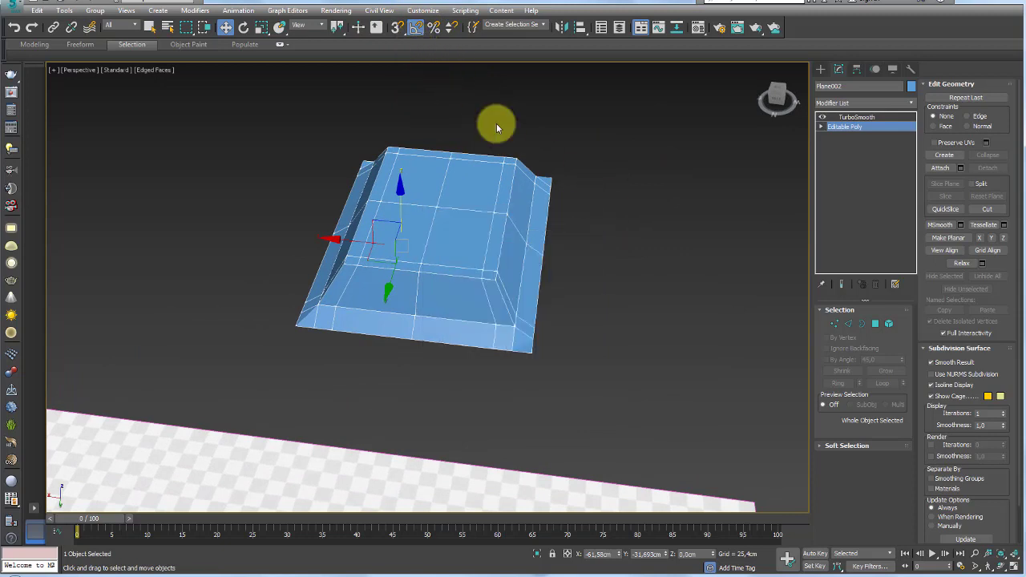
click(398, 30)
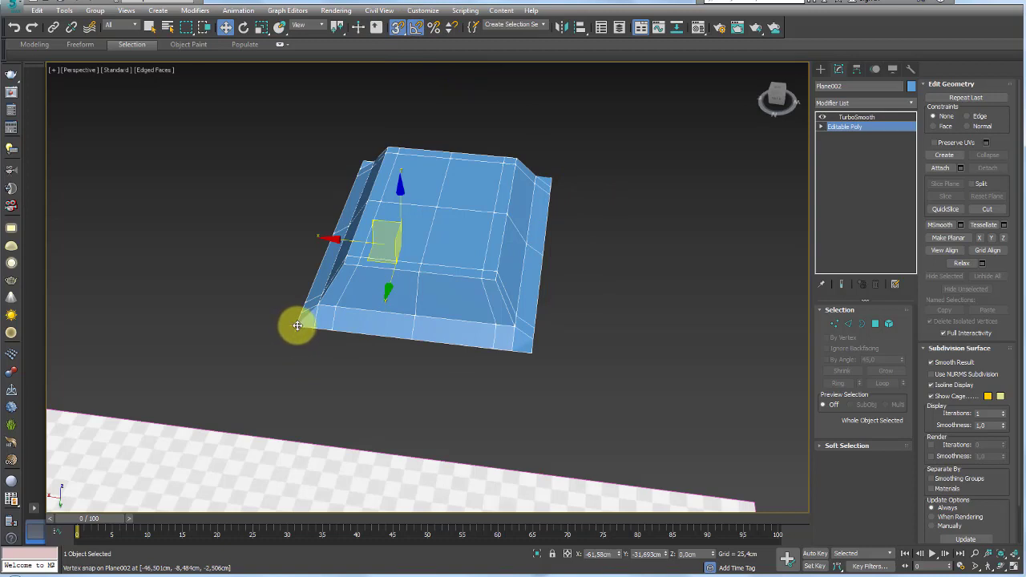
shift+drag(297, 326, 537, 353)
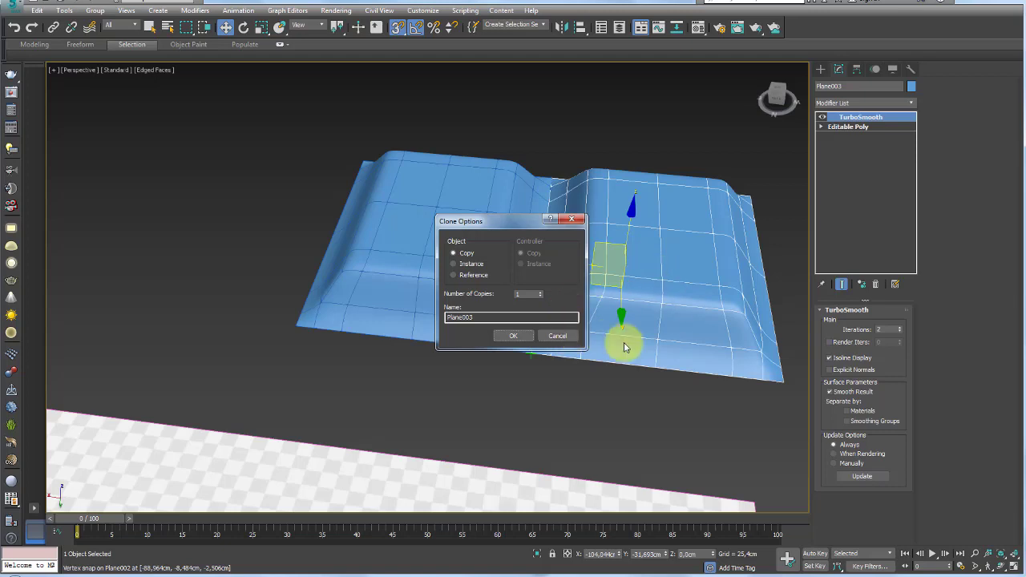
click(563, 337)
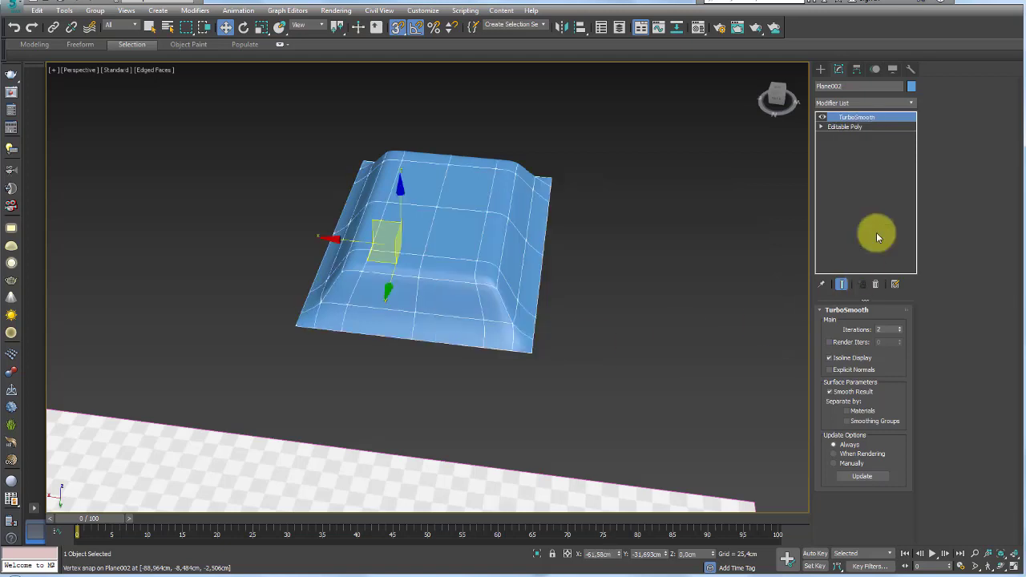
Step: Delete TurboSmooth and Shift-drag a vertex-snapped clone beside the original along X
click(876, 285)
alt+middle_drag(665, 274, 837, 108)
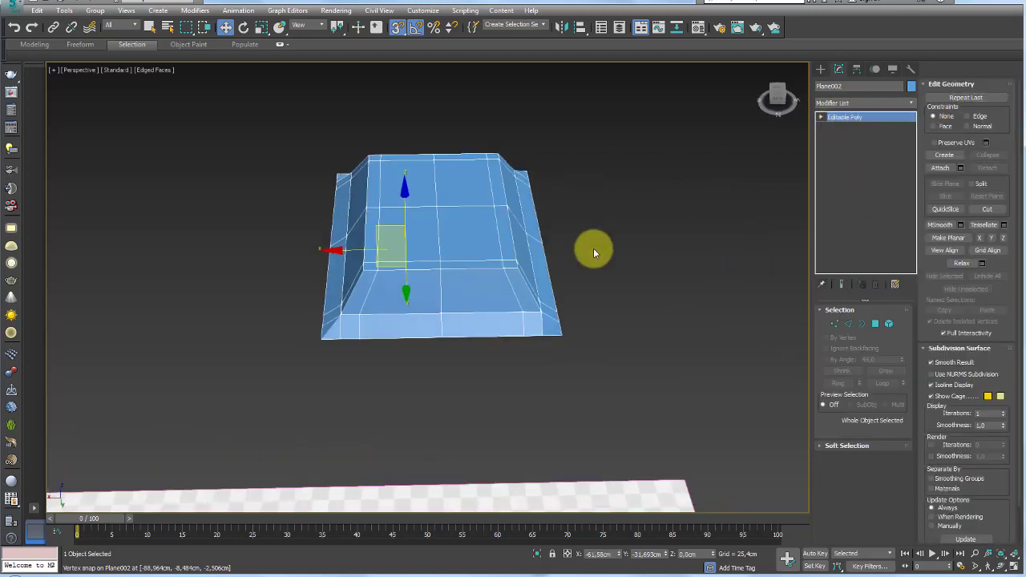
middle_drag(593, 252, 221, 311)
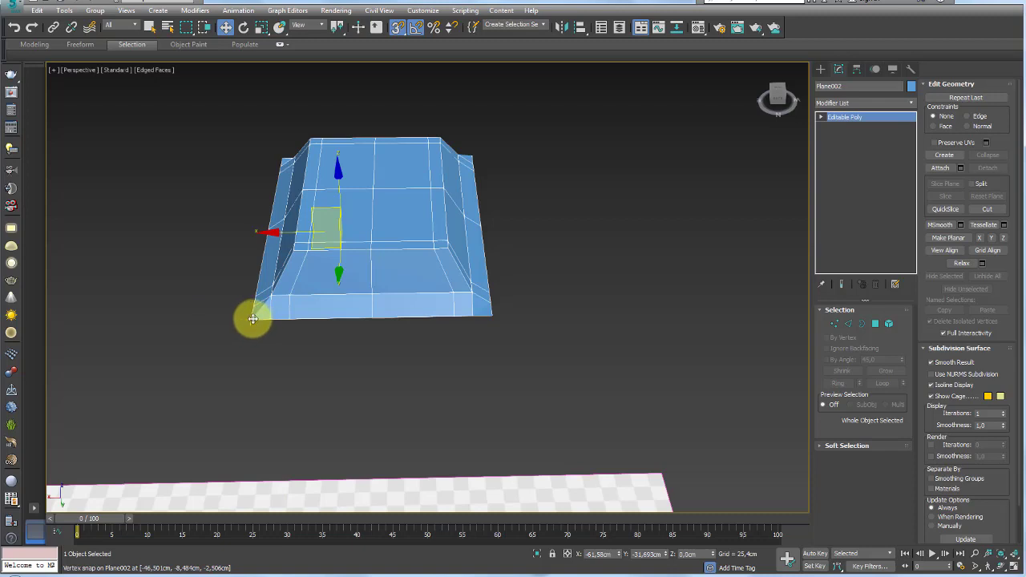
shift+drag(251, 318, 495, 316)
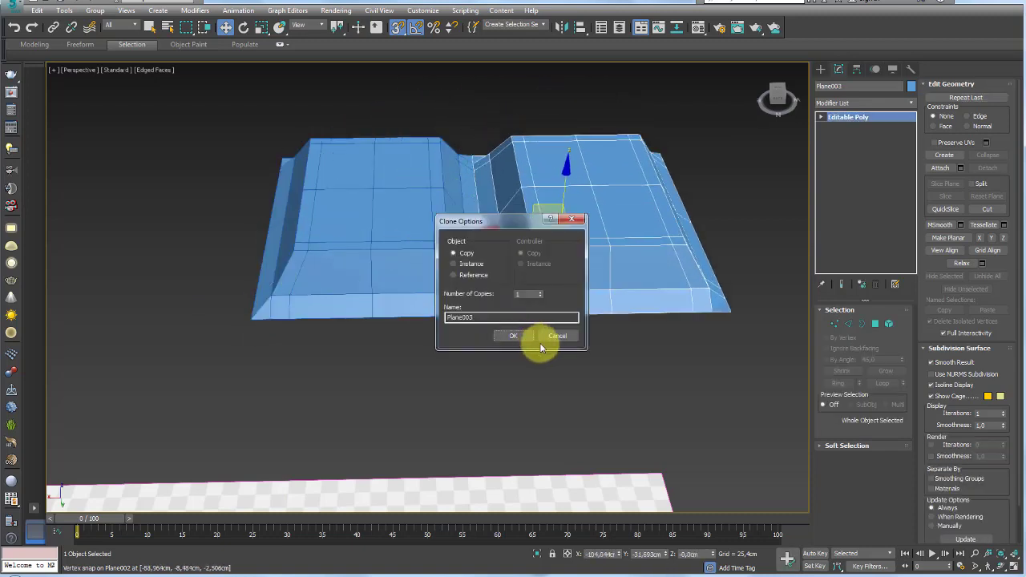
drag(531, 215, 371, 218)
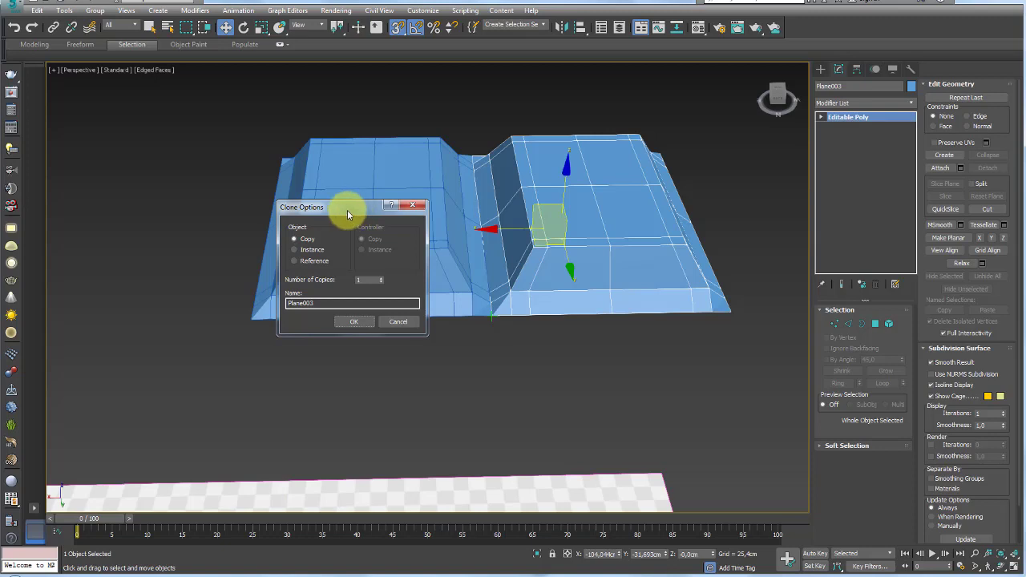
Step: Set the number of copies to form a row of five blocks and view the strip
double_click(365, 280)
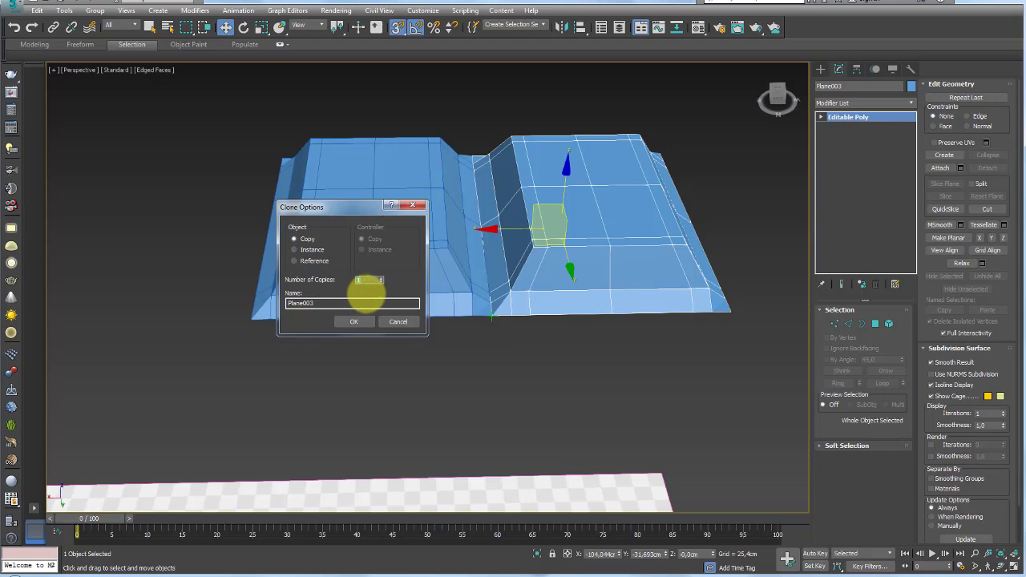
text(4)
click(369, 326)
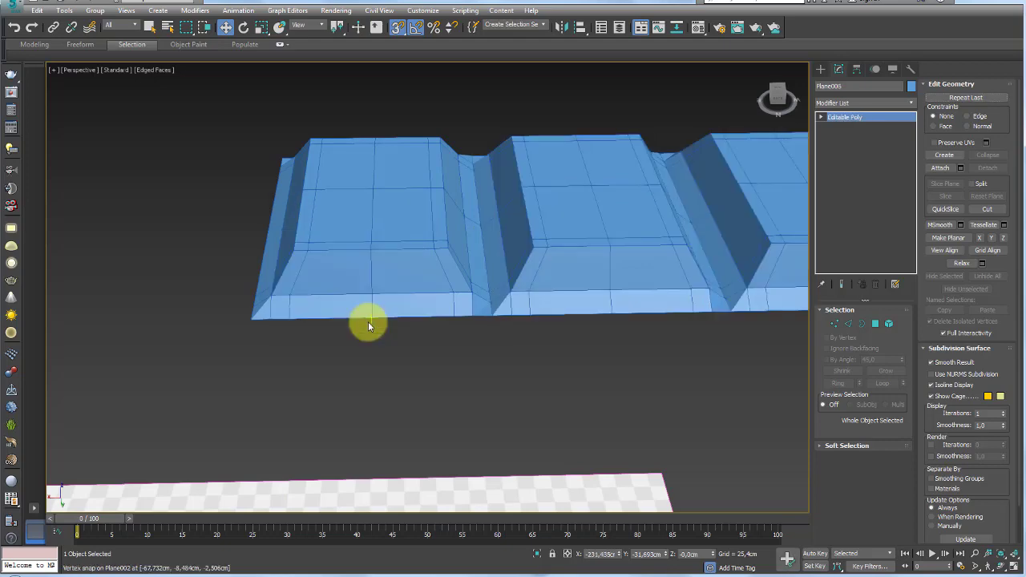
scroll(390, 270, down, 3)
mouse_move(389, 270)
alt+middle_down()
mouse_move(435, 275)
mouse_move(393, 289)
alt+middle_up()
scroll(413, 286, down, 5)
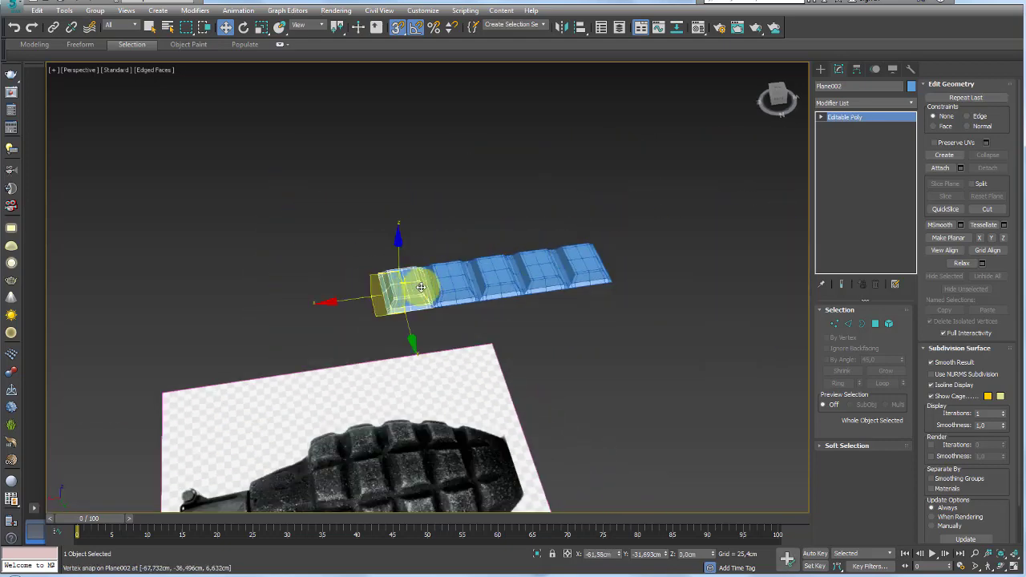
scroll(486, 298, up, 3)
mouse_move(486, 298)
alt+middle_down()
mouse_move(385, 279)
mouse_move(432, 269)
mouse_move(469, 286)
alt+middle_up()
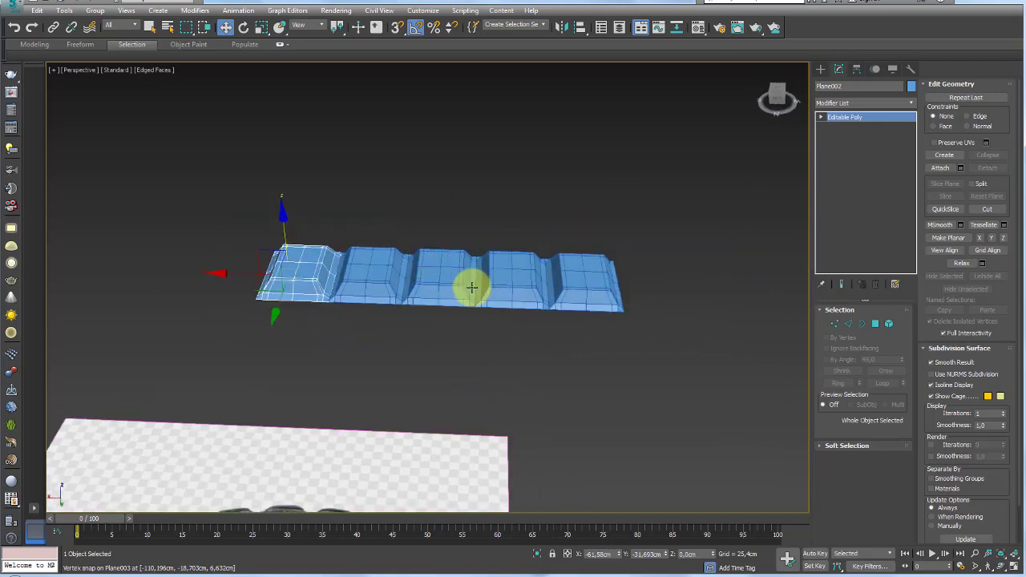
Step: Try attaching objects, cancel, and briefly check border and vertex selections on the strip
click(960, 170)
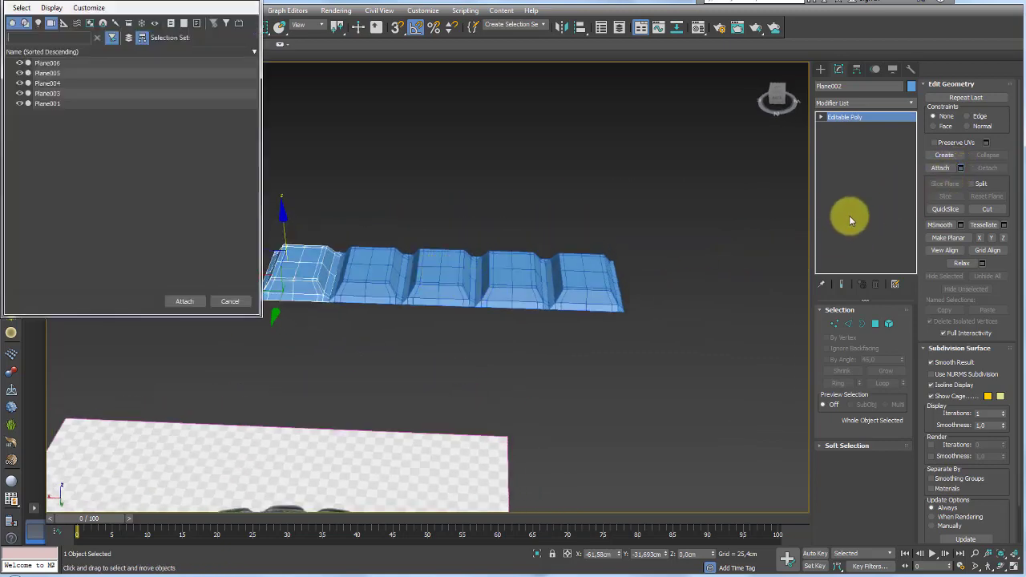
click(234, 300)
click(959, 169)
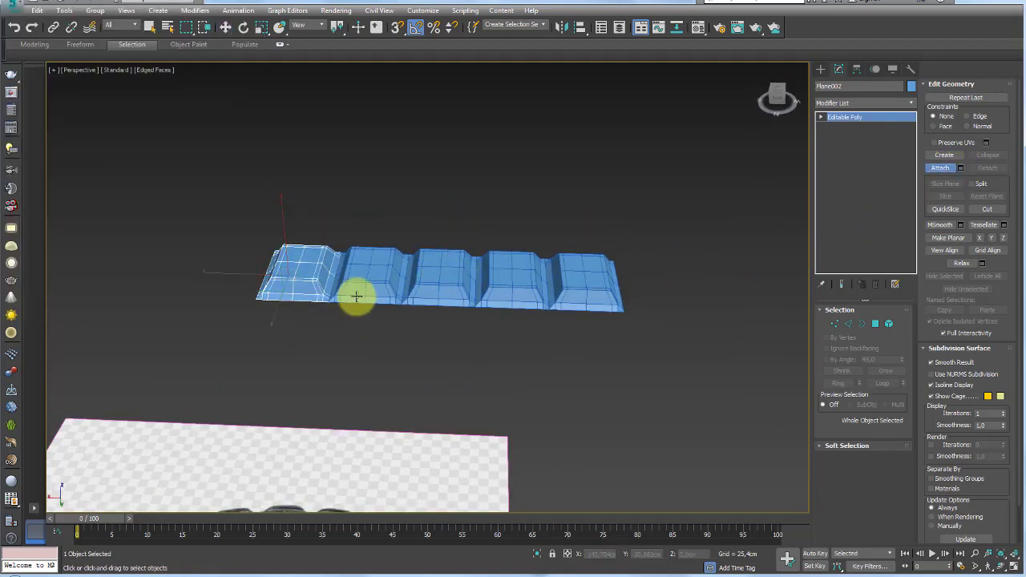
right_click(584, 280)
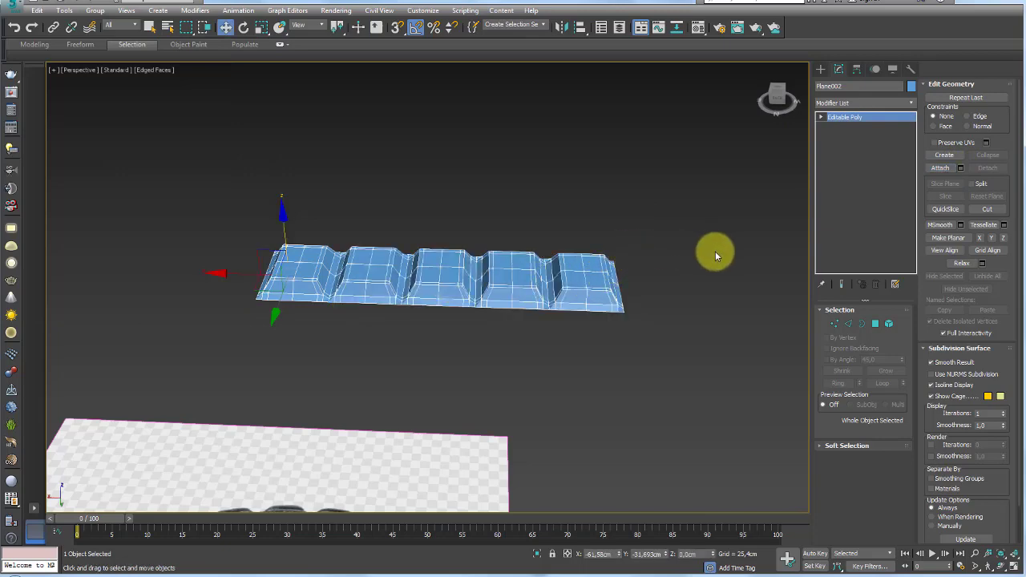
click(856, 323)
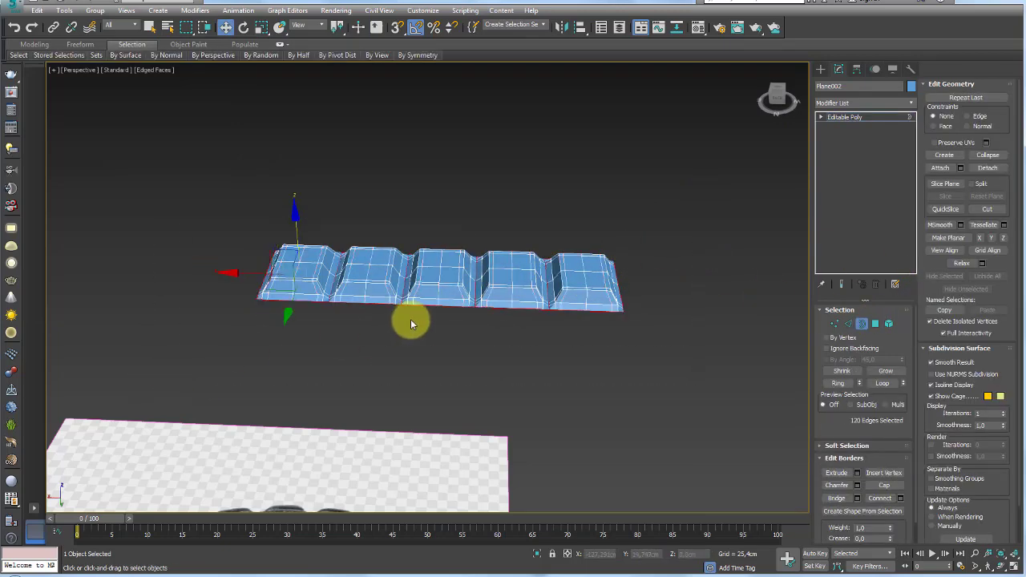
mouse_move(410, 319)
alt+middle_down()
mouse_move(432, 359)
mouse_move(426, 317)
alt+middle_up()
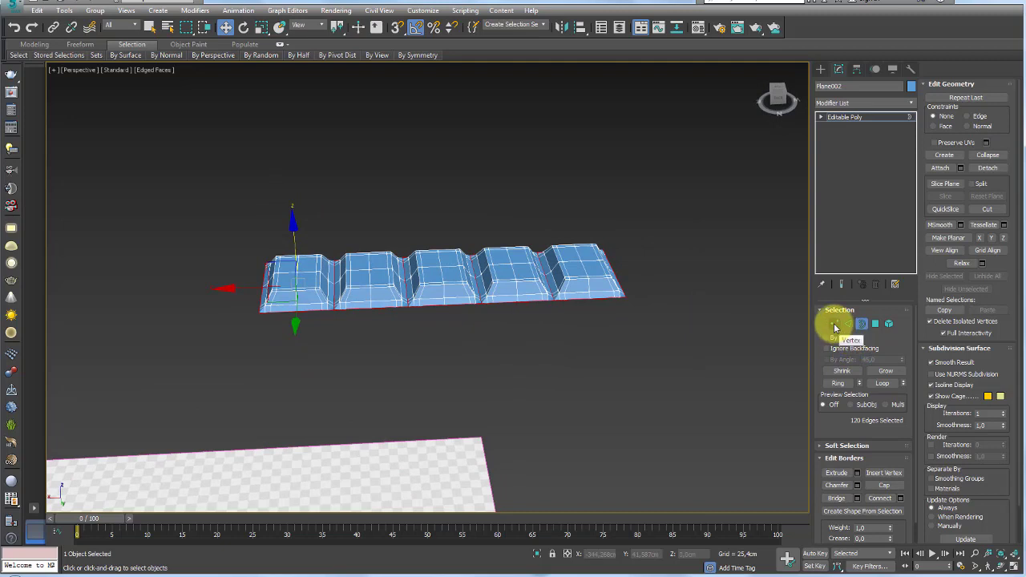
click(836, 325)
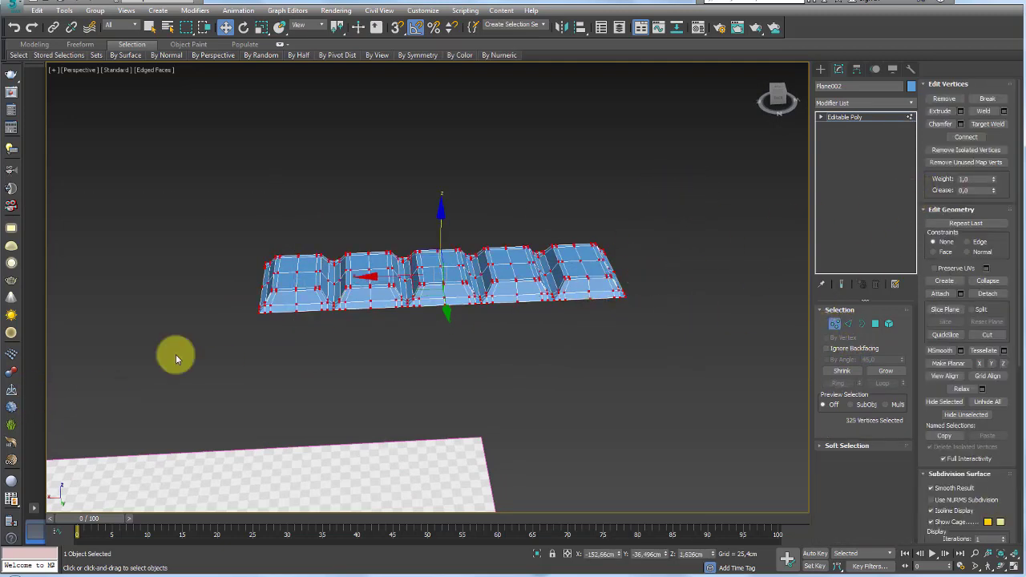
key(ctrl+a)
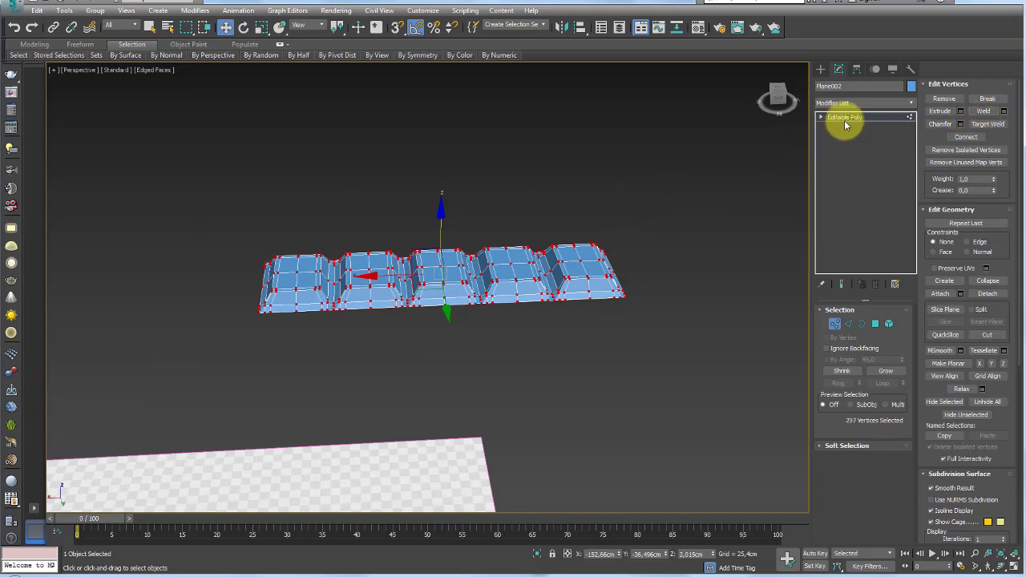
click(844, 119)
Step: Nudge the groove-bottom vertex slightly down and sideways, then return to the top level
scroll(488, 309, up, 5)
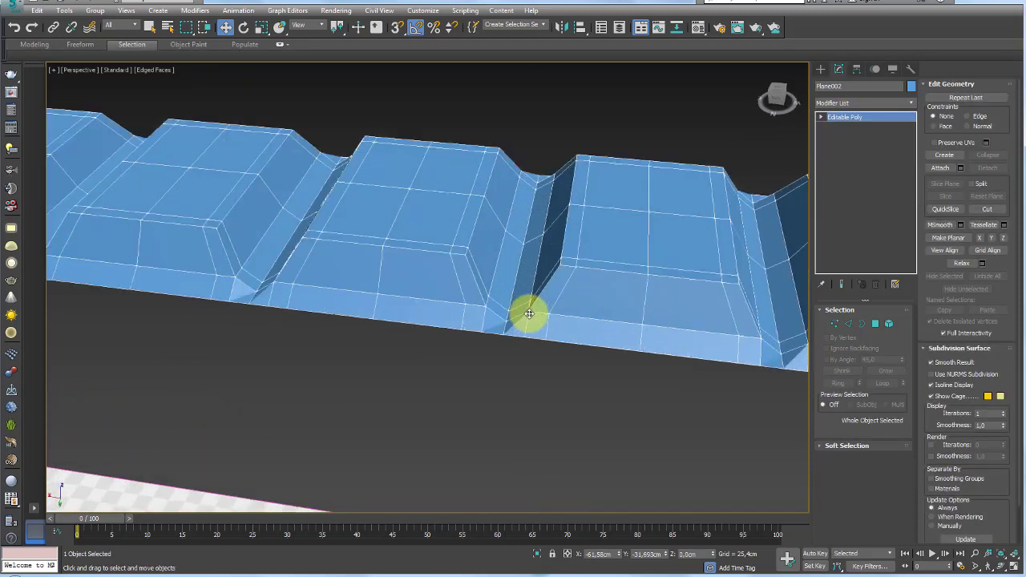
click(834, 323)
click(501, 335)
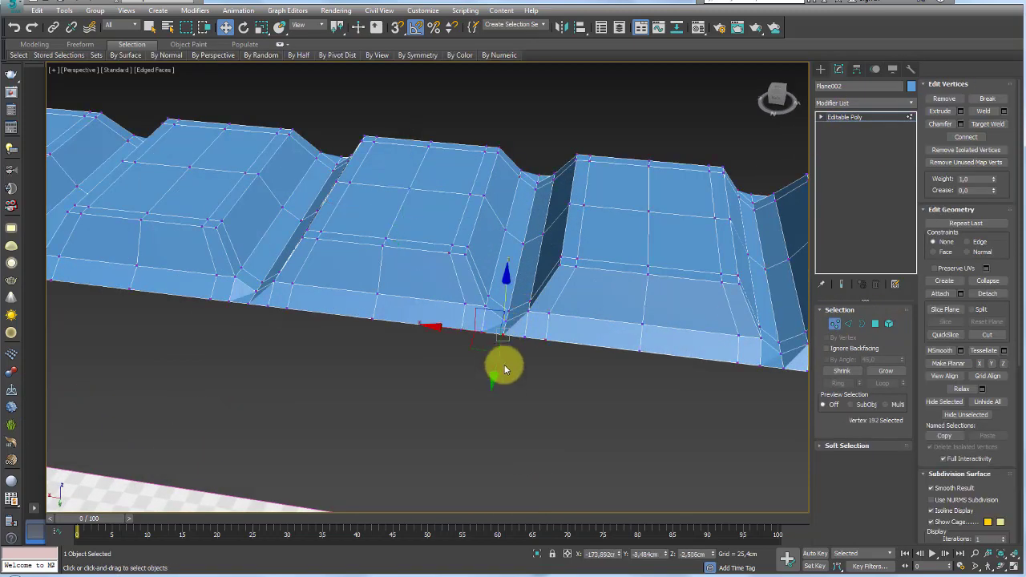
drag(495, 319, 467, 348)
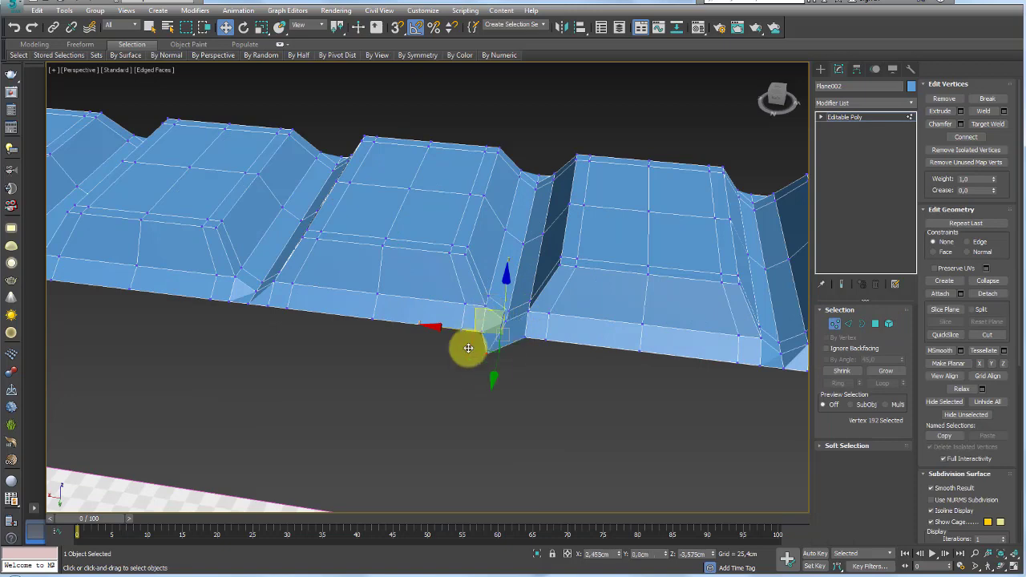
click(858, 120)
scroll(537, 190, down, 4)
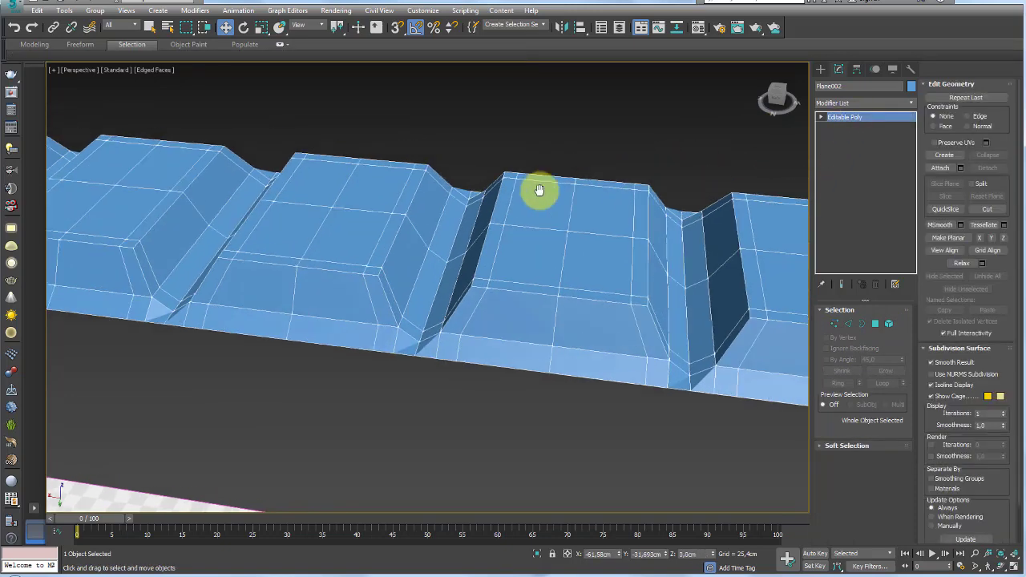
scroll(566, 238, down, 5)
scroll(550, 261, up, 1)
Step: Add TurboSmooth to the strip and compare it, edges hidden, against the grenade photo
alt+middle_drag(550, 260, 580, 269)
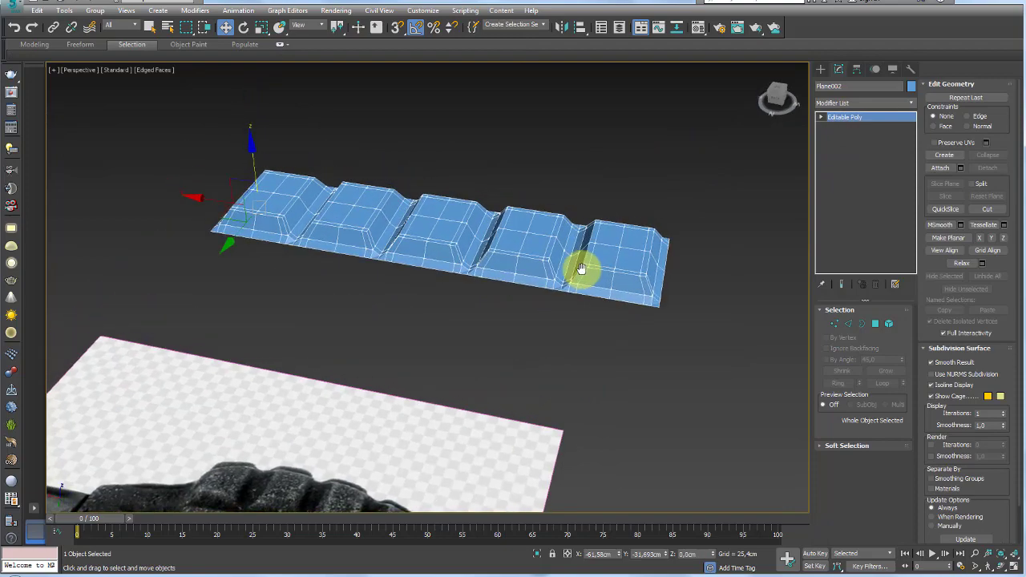
key(ctrl+t)
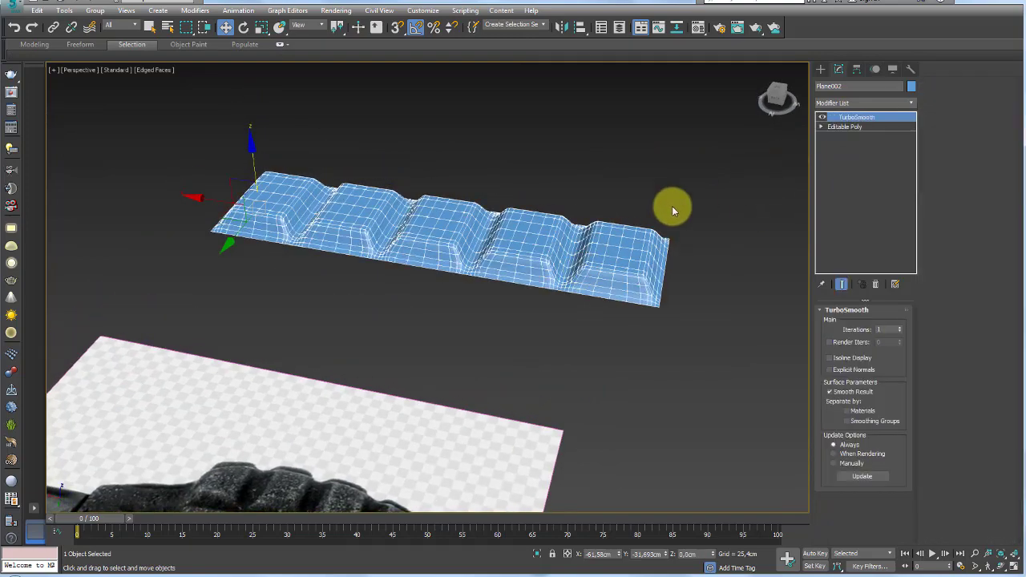
key(F4)
mouse_move(699, 230)
alt+middle_down()
mouse_move(618, 286)
mouse_move(560, 253)
mouse_move(517, 346)
alt+middle_up()
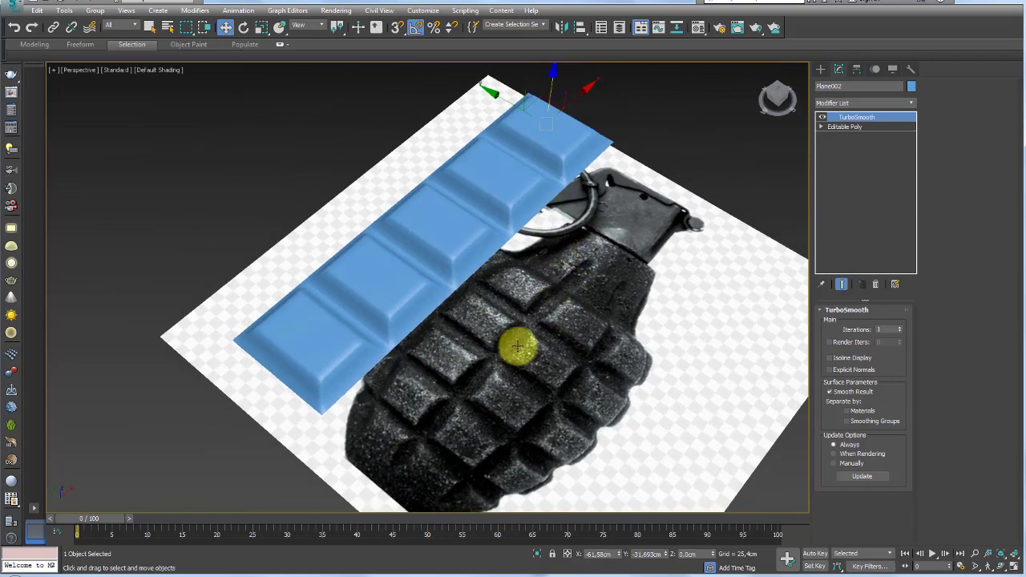
scroll(505, 329, up, 4)
scroll(472, 286, down, 4)
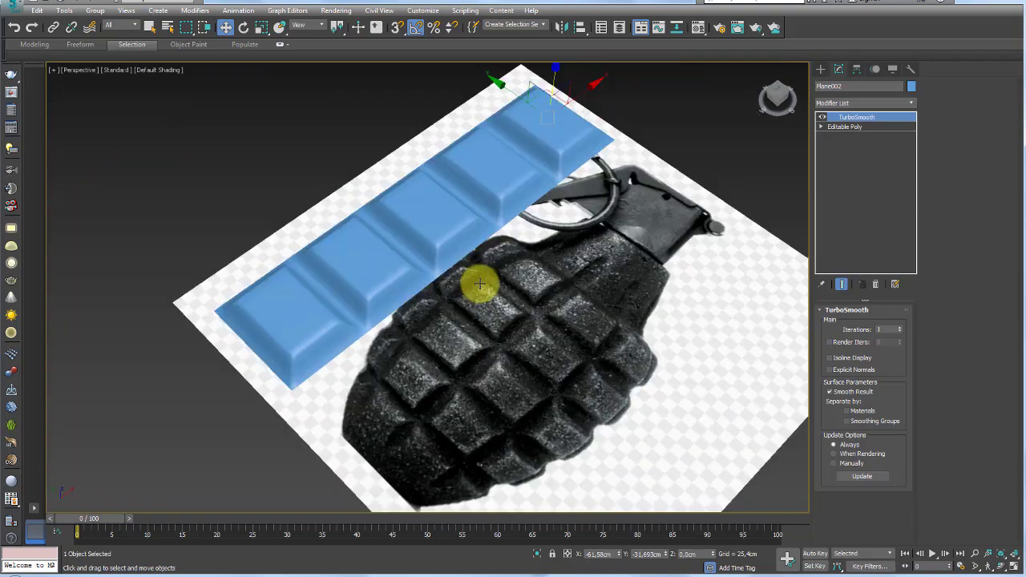
mouse_move(479, 284)
alt+middle_down()
mouse_move(469, 355)
mouse_move(506, 357)
mouse_move(545, 270)
mouse_move(535, 287)
alt+middle_up()
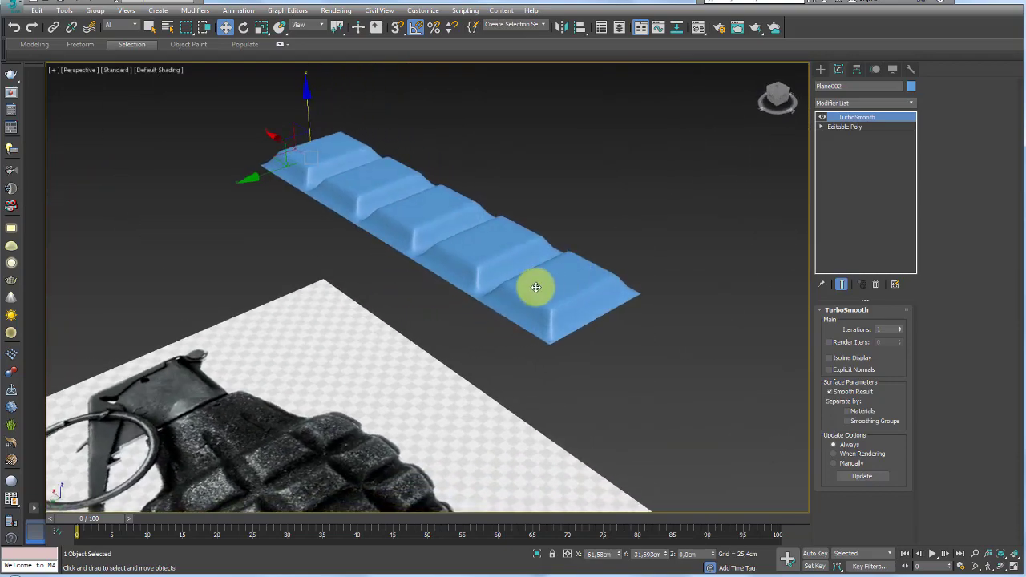
Step: Go back to Editable Poly with edged faces shown and bring the photo into view
click(847, 128)
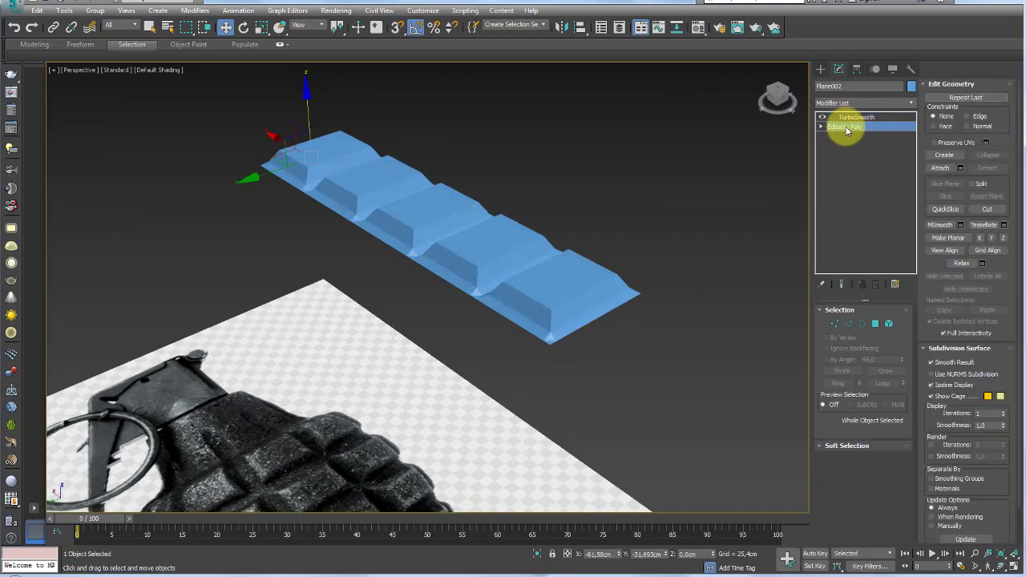
key(F4)
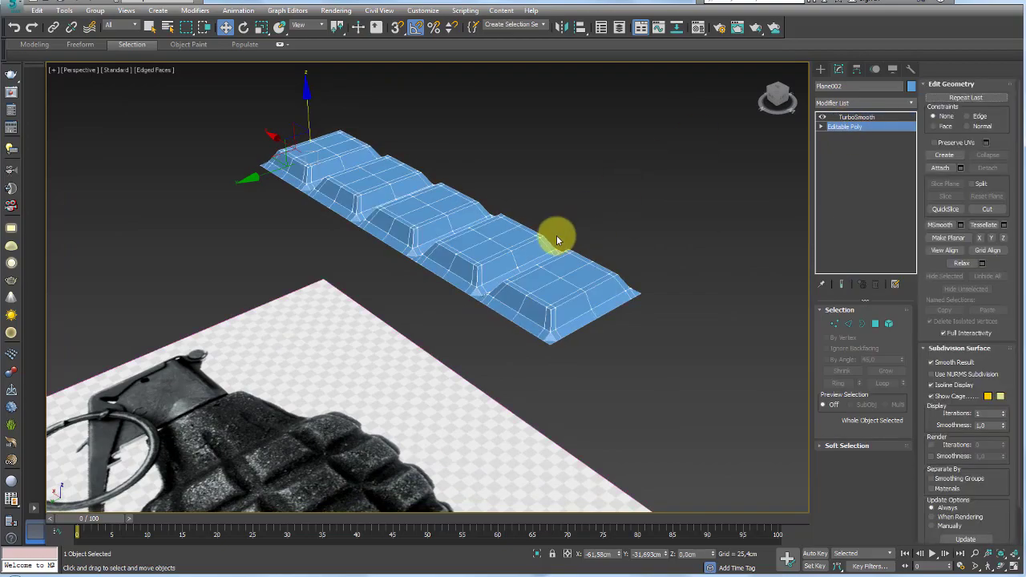
mouse_move(556, 238)
alt+middle_down()
mouse_move(549, 297)
mouse_move(424, 283)
mouse_move(373, 240)
alt+middle_up()
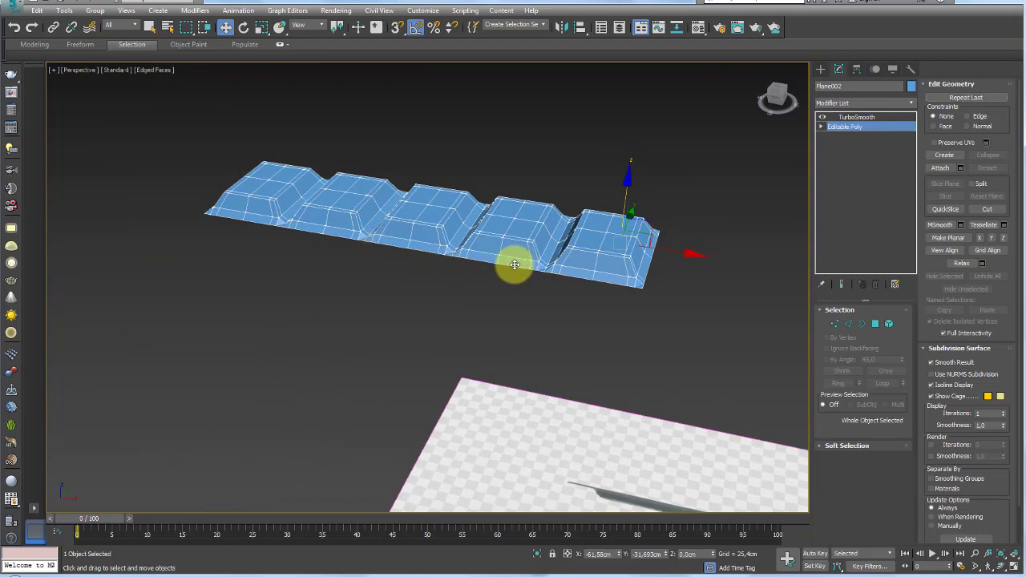
mouse_move(514, 265)
alt+middle_down()
mouse_move(550, 270)
mouse_move(502, 291)
mouse_move(465, 334)
mouse_move(397, 250)
alt+middle_up()
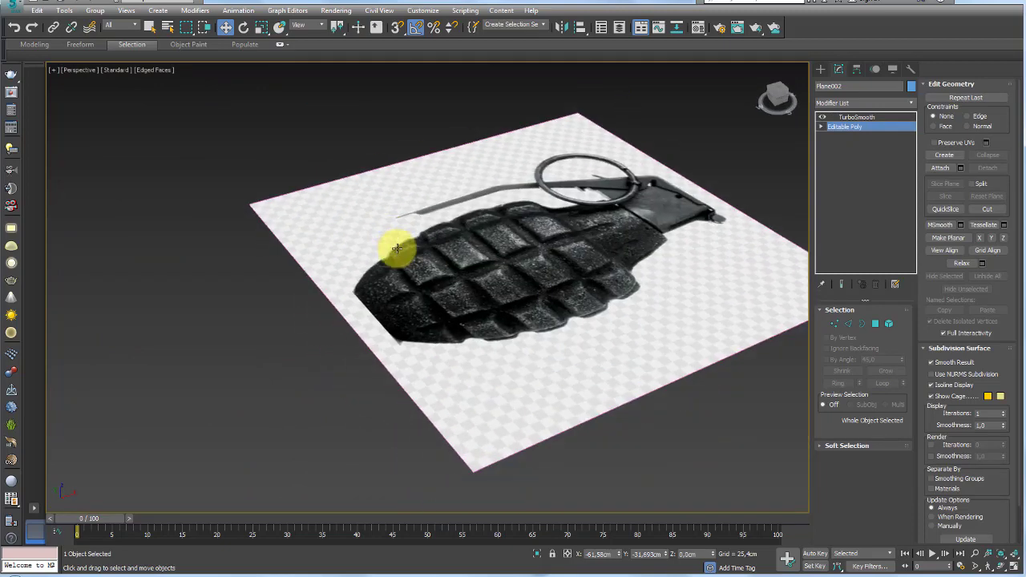
scroll(344, 291, up, 3)
scroll(411, 295, up, 4)
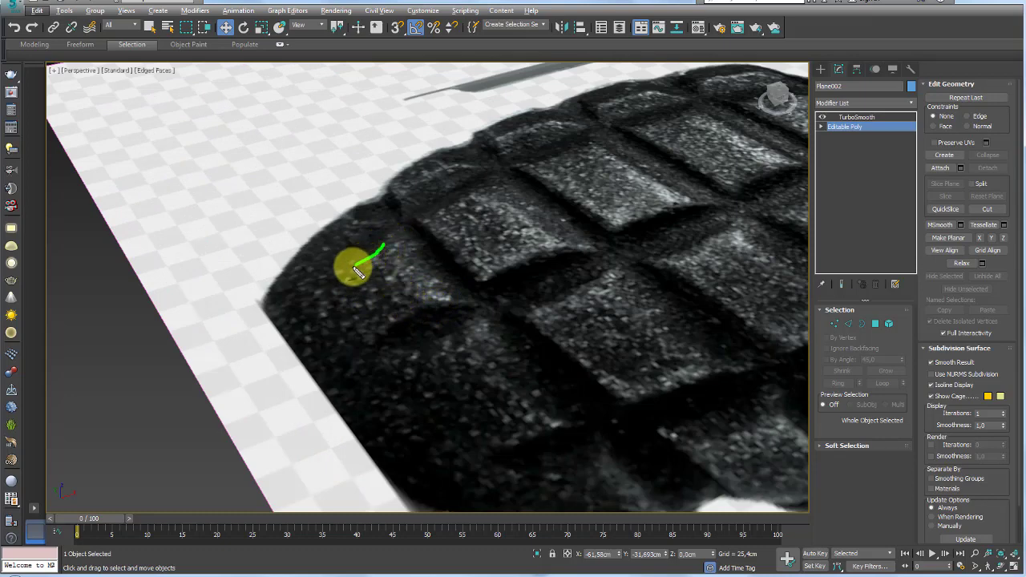
drag(358, 269, 325, 291)
mouse_move(481, 196)
mouse_down()
mouse_move(446, 240)
mouse_move(533, 252)
mouse_move(486, 202)
mouse_up()
drag(481, 276, 482, 293)
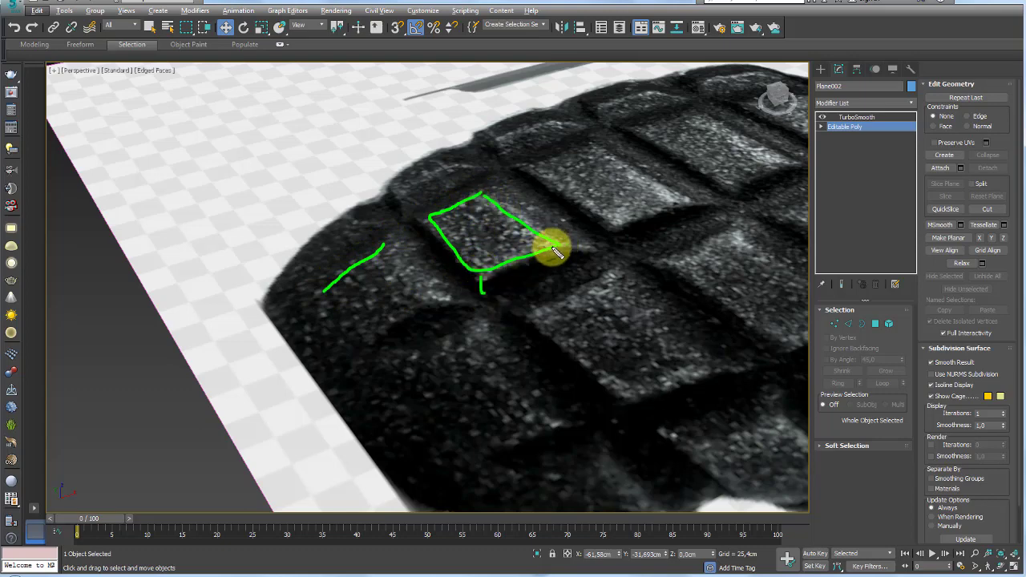
drag(559, 244, 598, 255)
drag(484, 193, 492, 173)
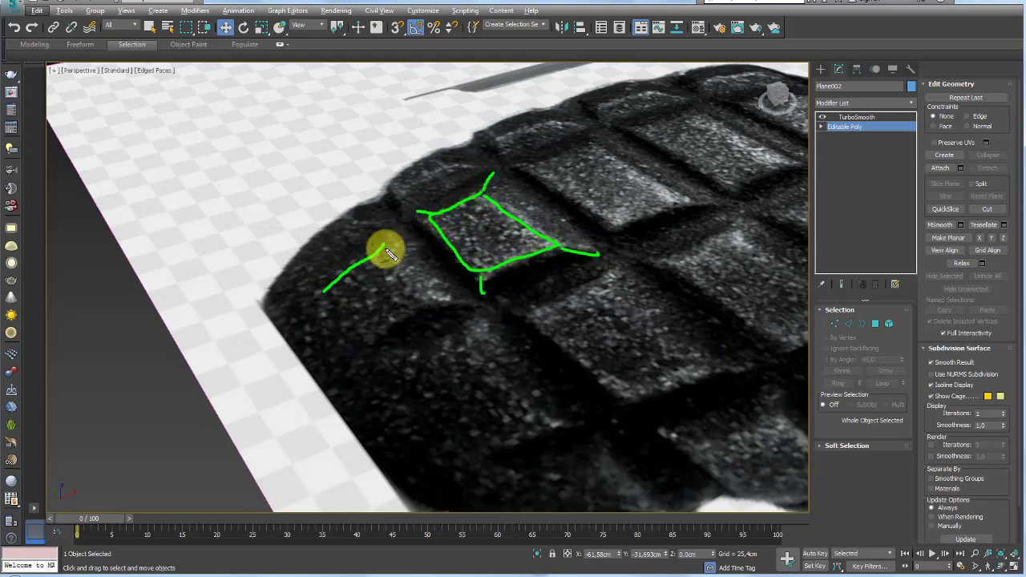
mouse_move(396, 223)
mouse_down()
mouse_move(387, 244)
mouse_move(419, 297)
mouse_move(466, 309)
mouse_move(349, 350)
mouse_up()
drag(465, 310, 350, 353)
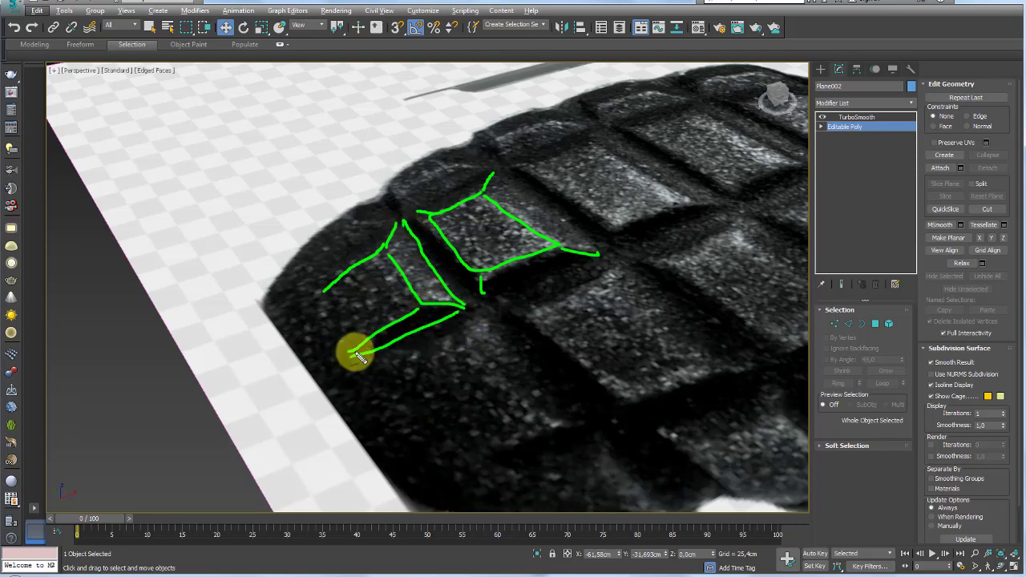
drag(395, 223, 319, 294)
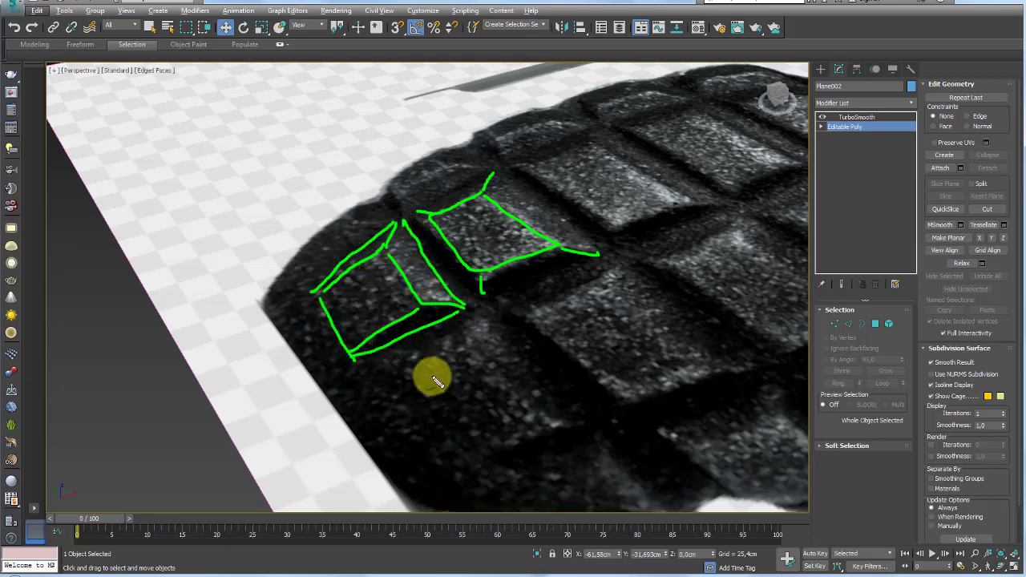
scroll(508, 348, down, 5)
scroll(559, 290, up, 3)
alt+middle_drag(559, 290, 856, 287)
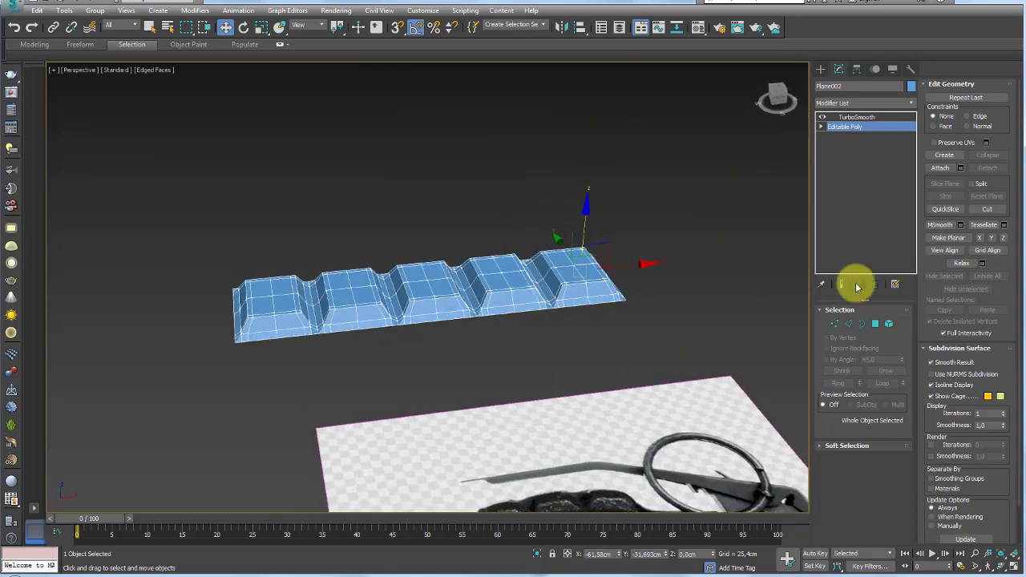
Step: Select the left-end vertices of the strip and frame them in the Front view
click(834, 323)
alt+middle_drag(270, 286, 217, 226)
drag(217, 226, 320, 313)
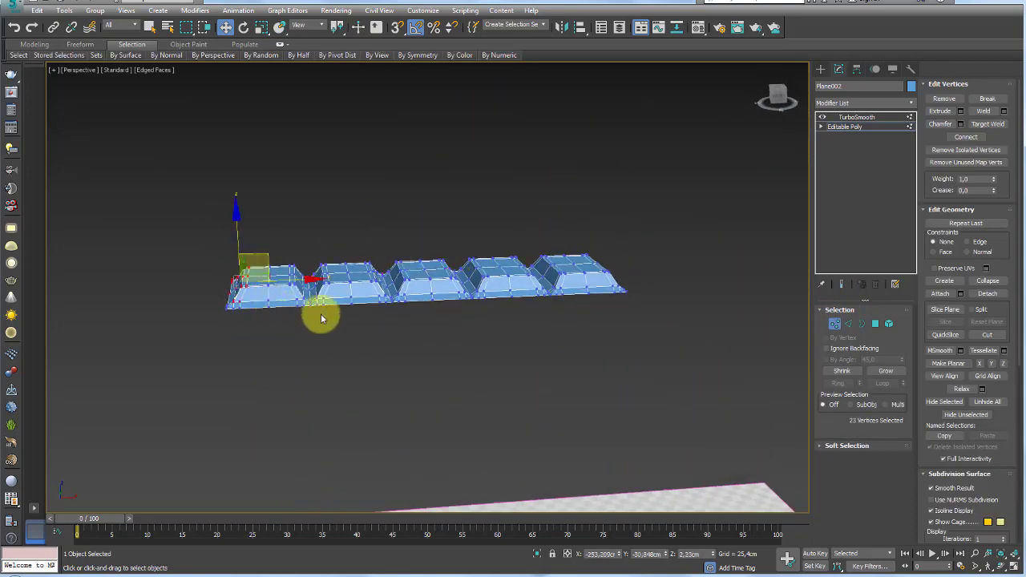
key(l)
scroll(457, 313, up, 5)
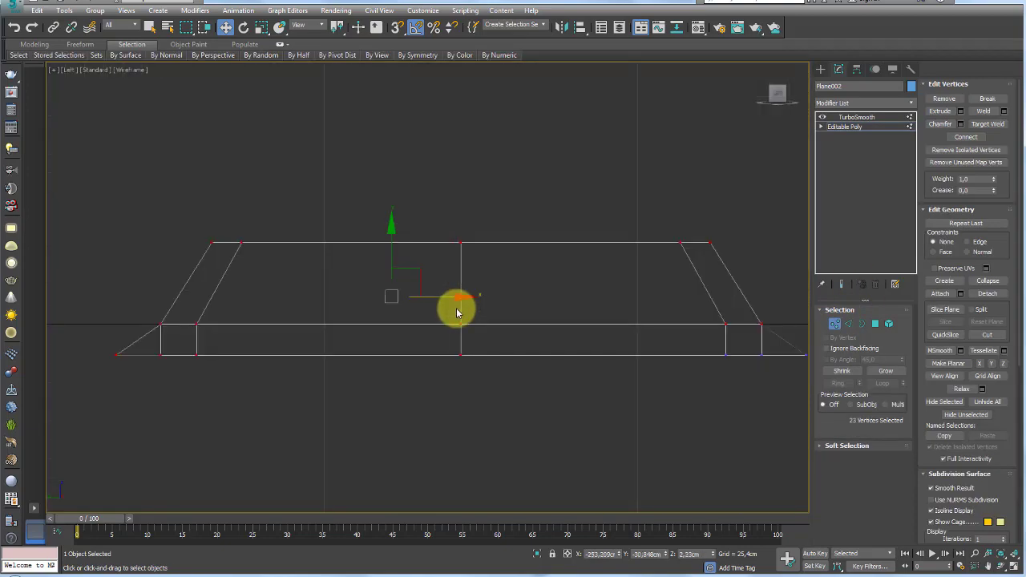
key(f)
scroll(457, 313, down, 5)
scroll(297, 286, up, 4)
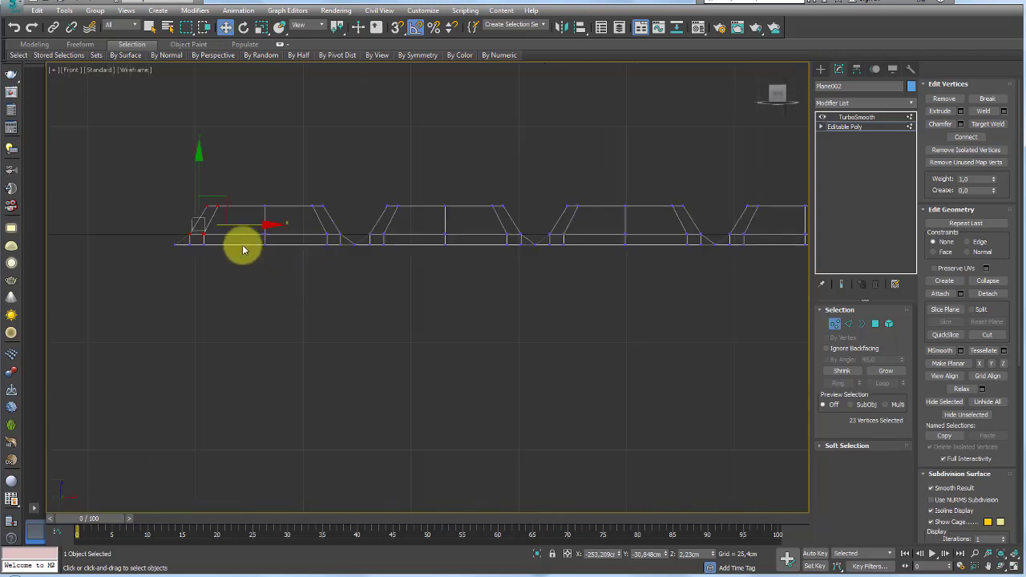
middle_drag(240, 245, 302, 291)
scroll(276, 273, up, 2)
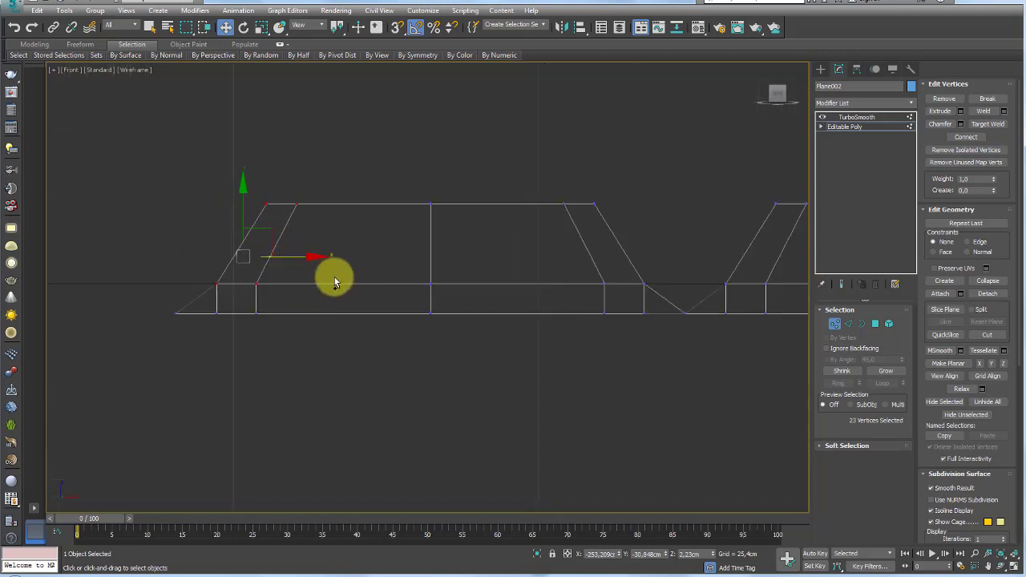
mouse_move(171, 313)
mouse_down()
mouse_move(378, 259)
mouse_move(572, 224)
mouse_up()
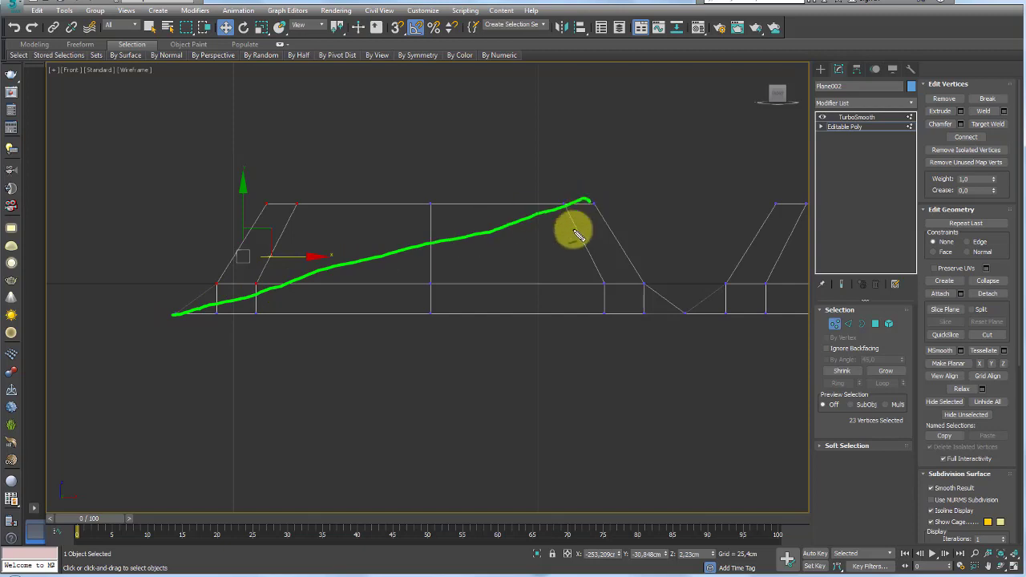
Step: Try bending the top-middle vertices down, cancel, and select the top trapezoid block
drag(421, 177, 453, 228)
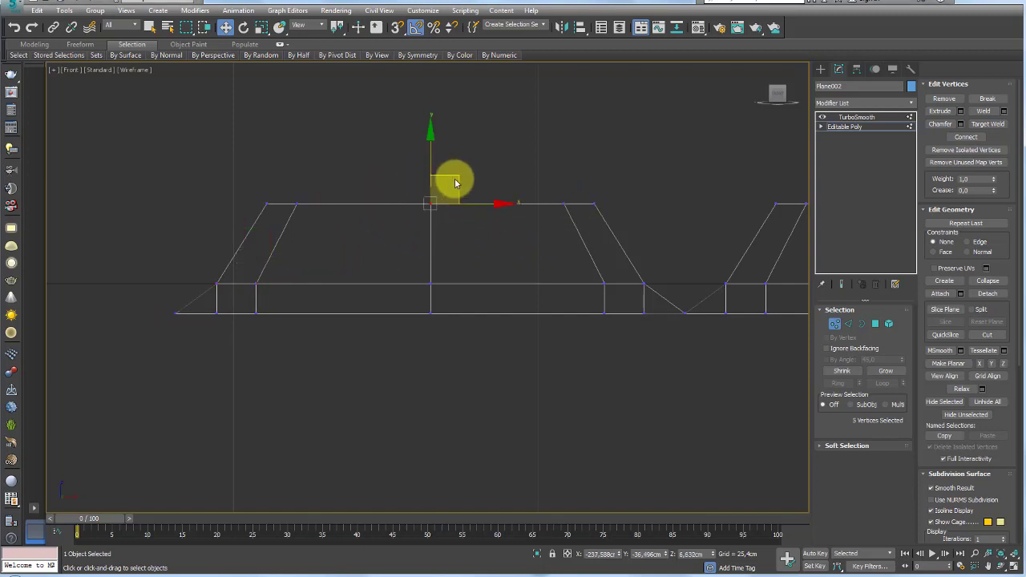
drag(454, 178, 473, 194)
right_click(473, 193)
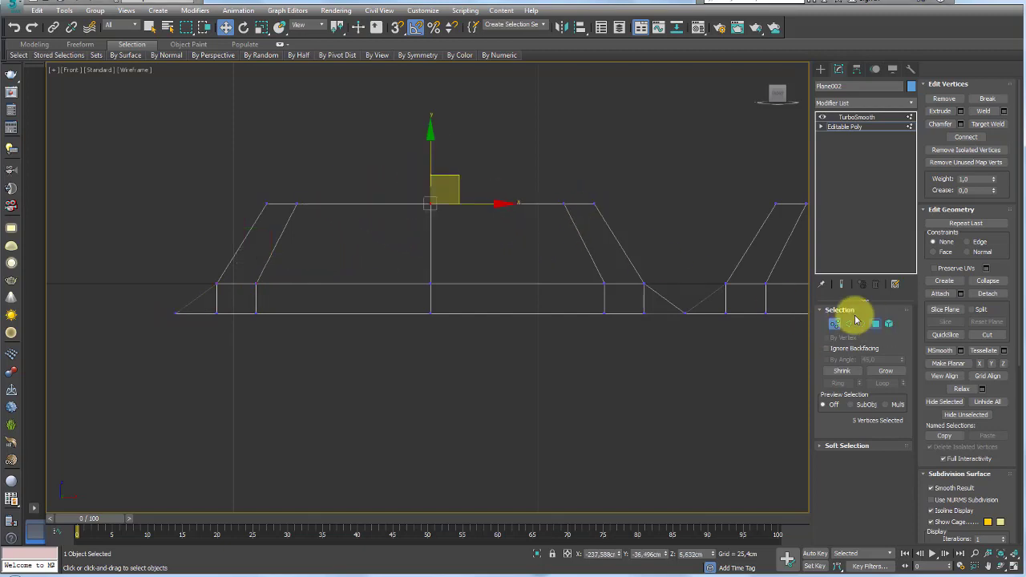
click(875, 323)
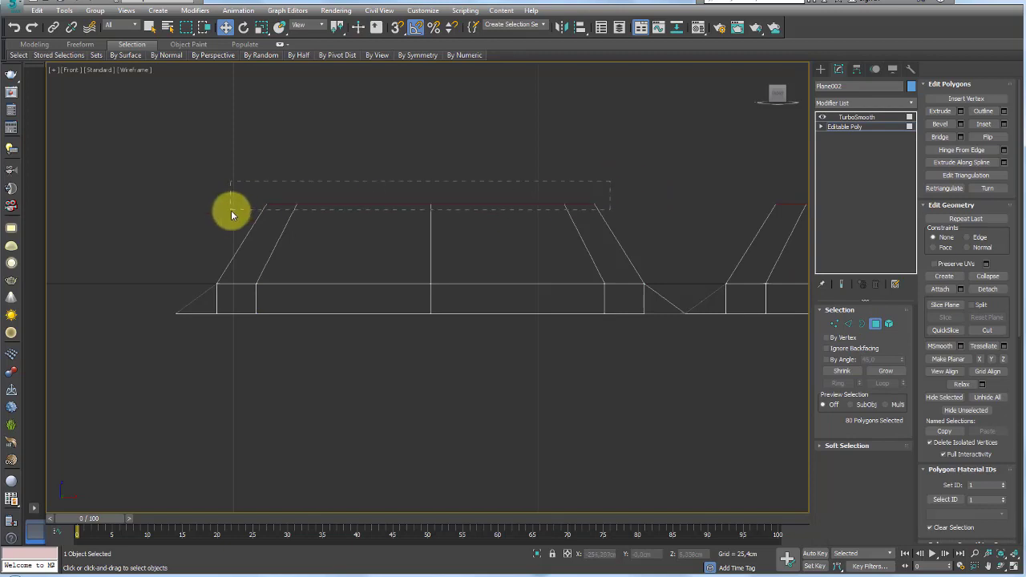
drag(230, 215, 231, 215)
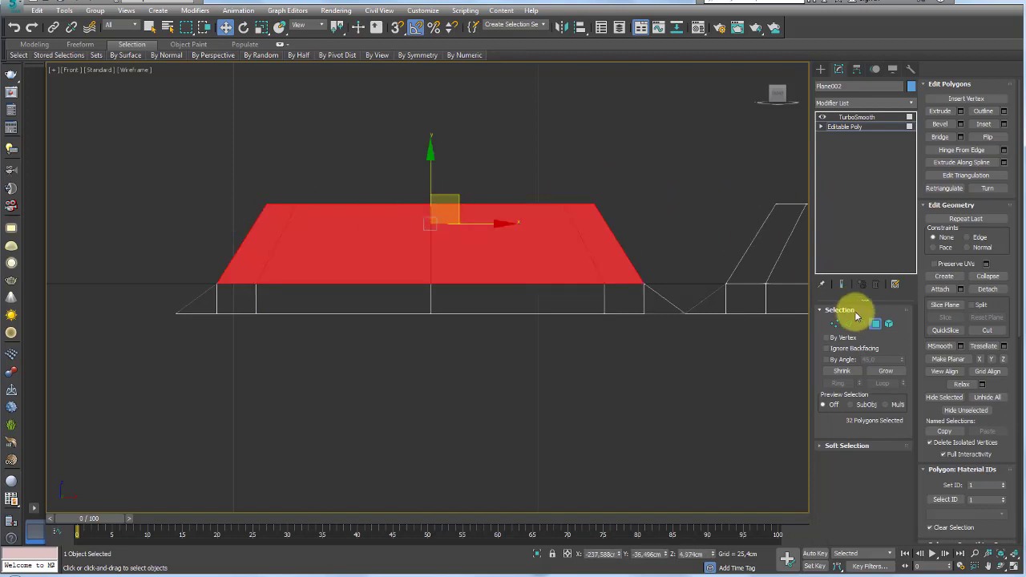
key(1)
Step: Lower the top-left vertices of the first block slightly
drag(309, 198, 178, 228)
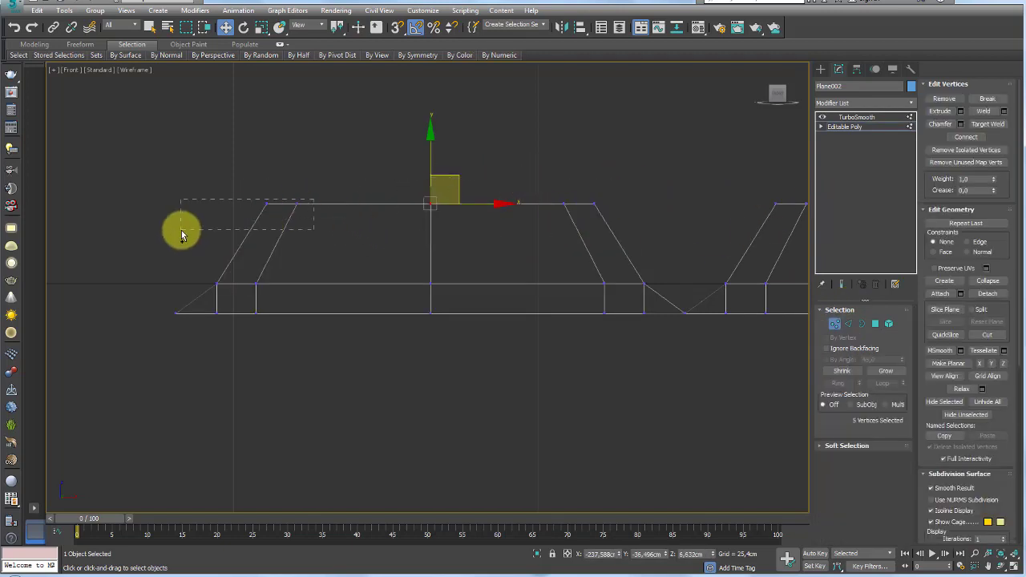
drag(332, 157, 331, 197)
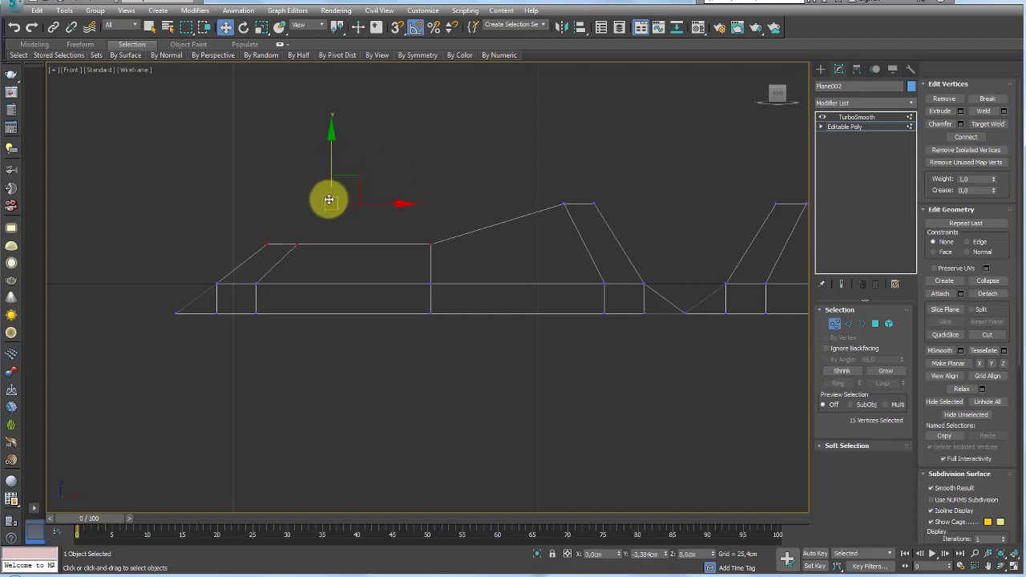
key(e)
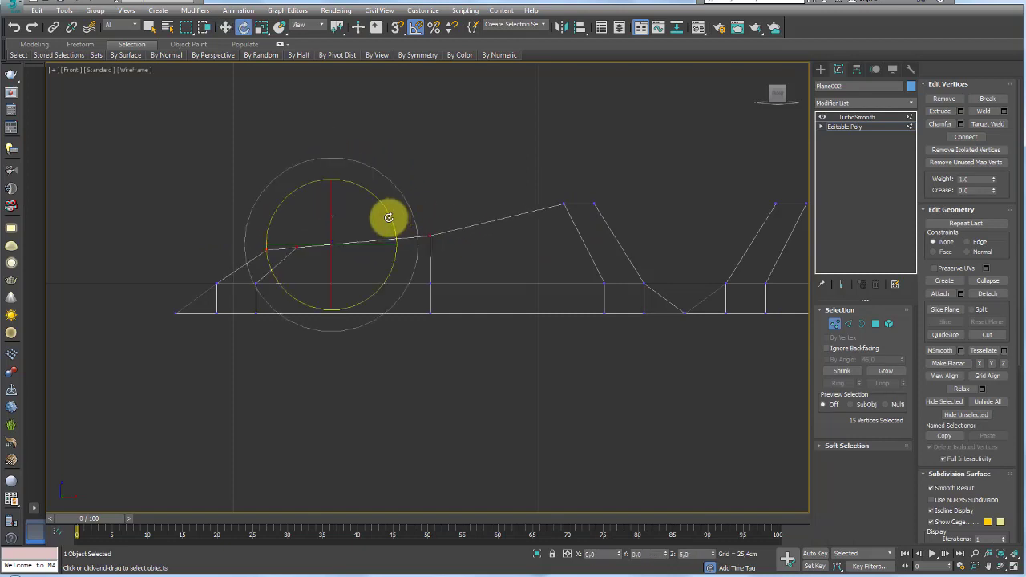
key(w)
drag(339, 222, 353, 228)
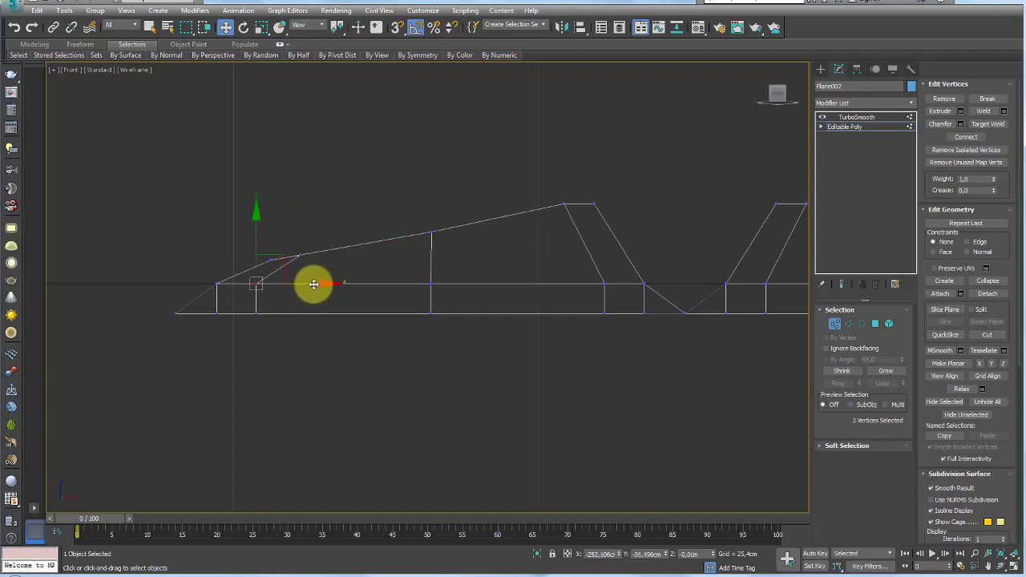
Step: Slide the five vertices near the left end up along the sloping top edge
mouse_move(236, 293)
mouse_down()
mouse_move(290, 284)
mouse_move(281, 252)
mouse_move(295, 244)
mouse_move(339, 252)
mouse_move(362, 230)
mouse_up()
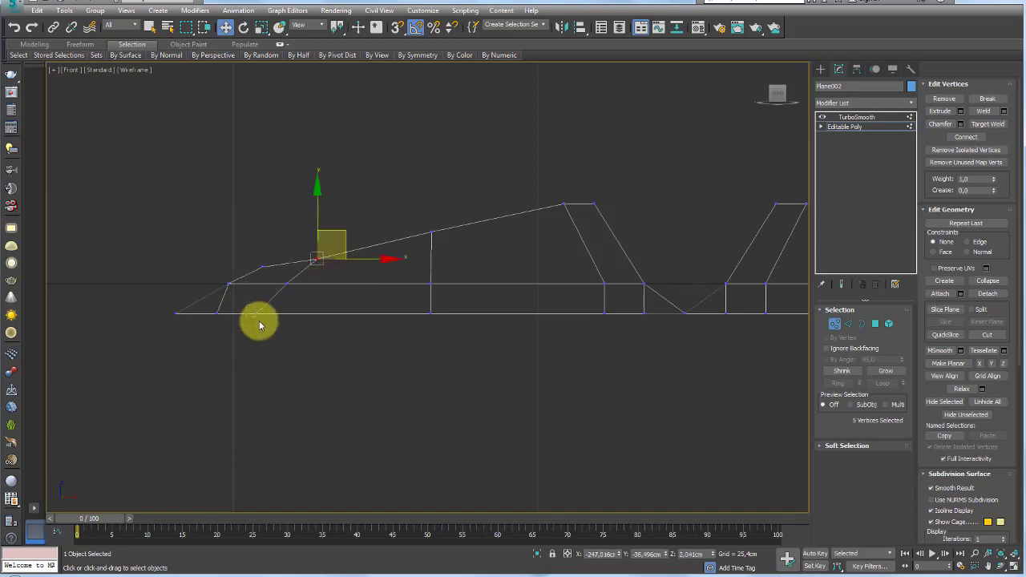
click(216, 312)
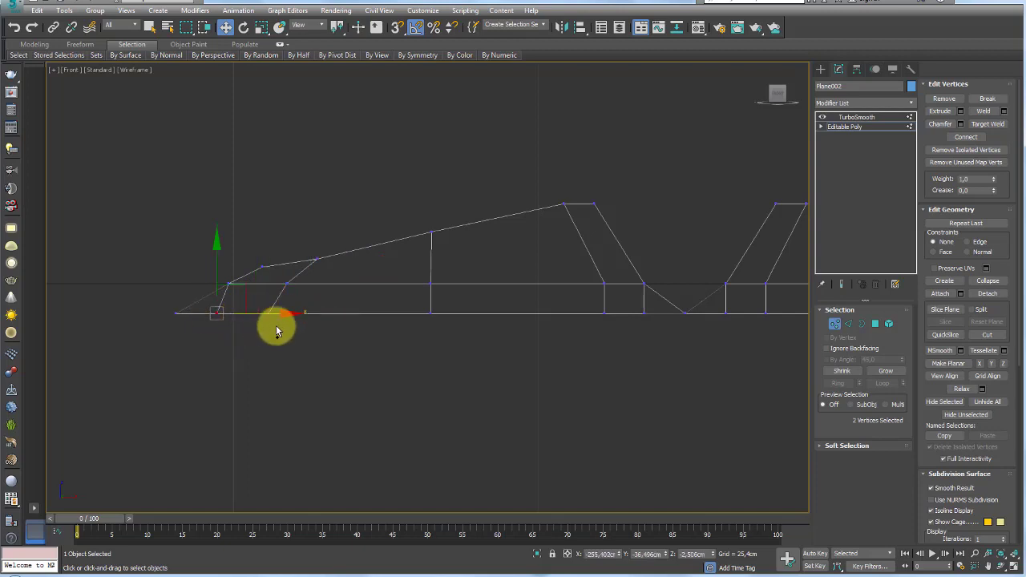
key(ctrl+z)
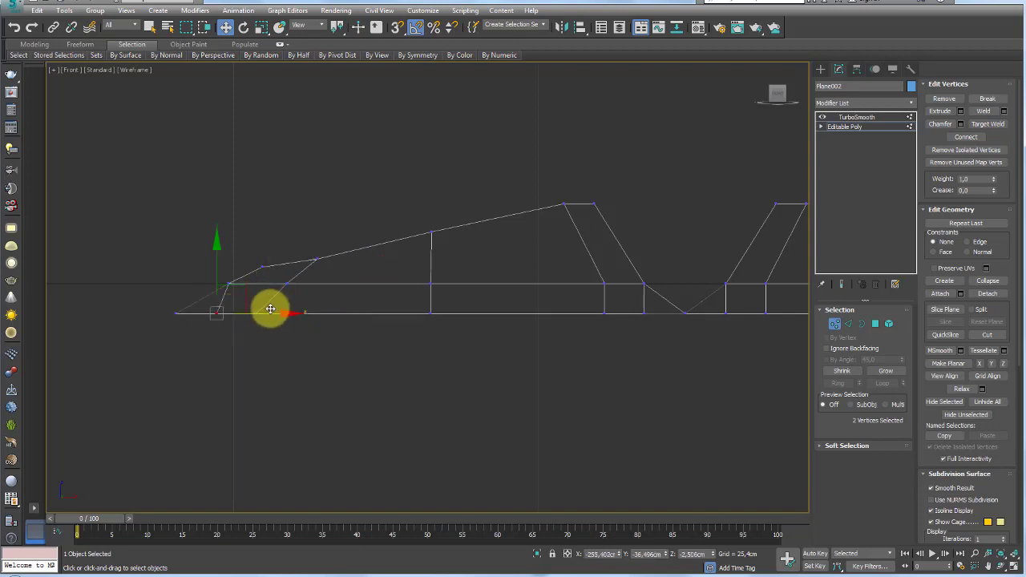
drag(220, 293, 352, 228)
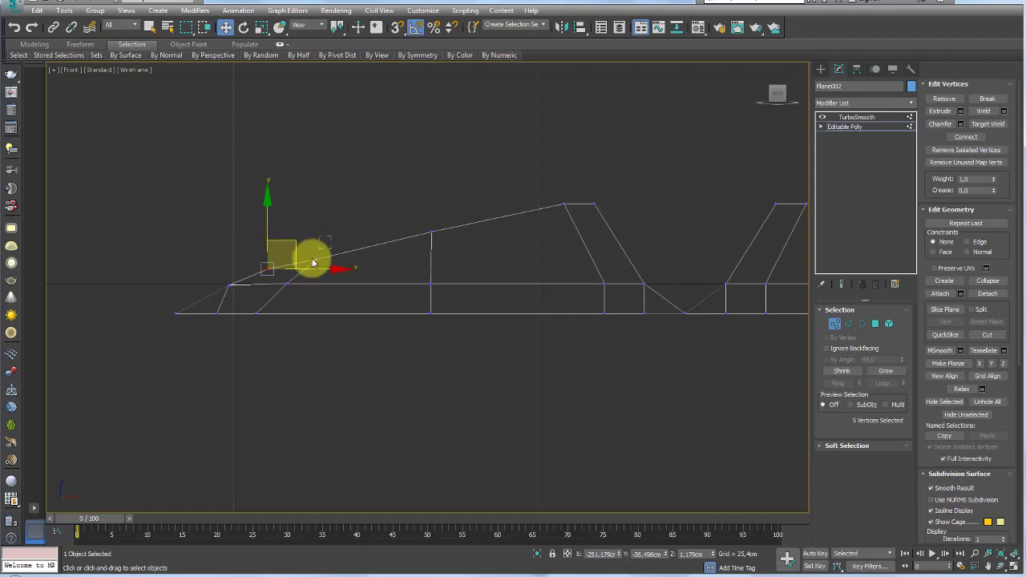
mouse_move(425, 221)
mouse_down()
mouse_move(441, 234)
mouse_move(552, 184)
mouse_move(581, 190)
mouse_up()
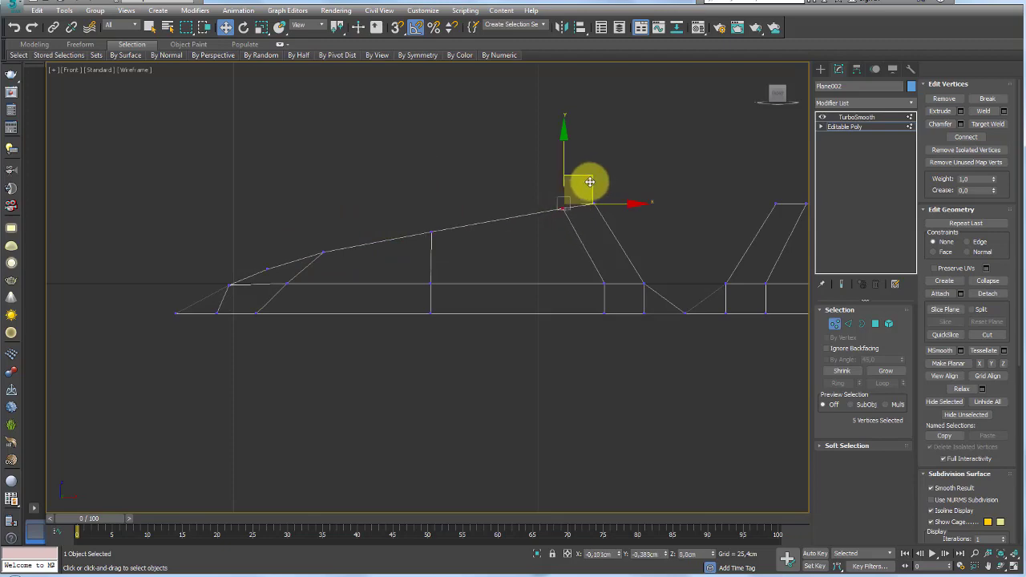
click(478, 191)
key(p)
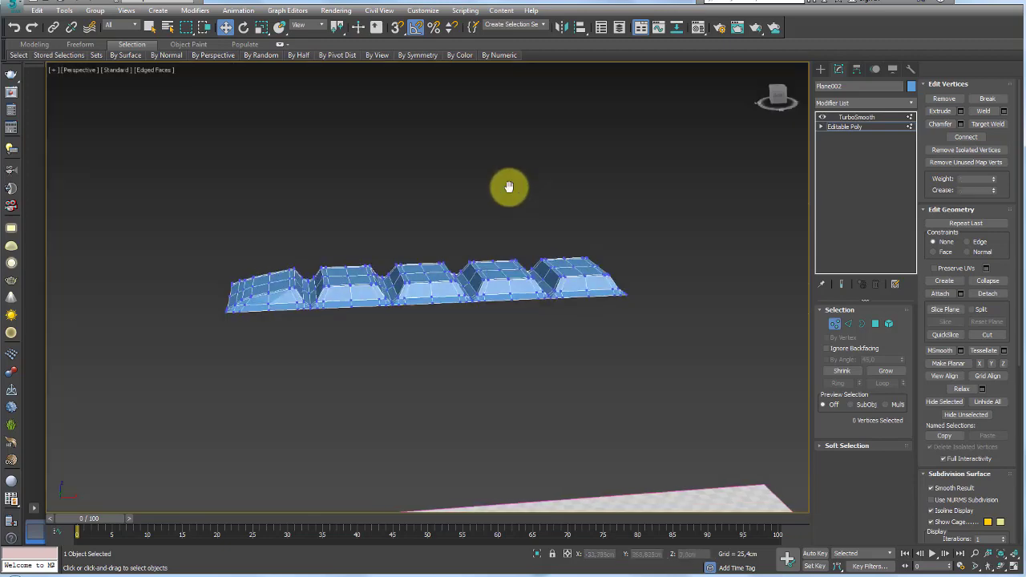
key(F4)
alt+middle_drag(508, 187, 600, 252)
scroll(497, 229, up, 5)
scroll(481, 229, down, 3)
scroll(460, 248, up, 2)
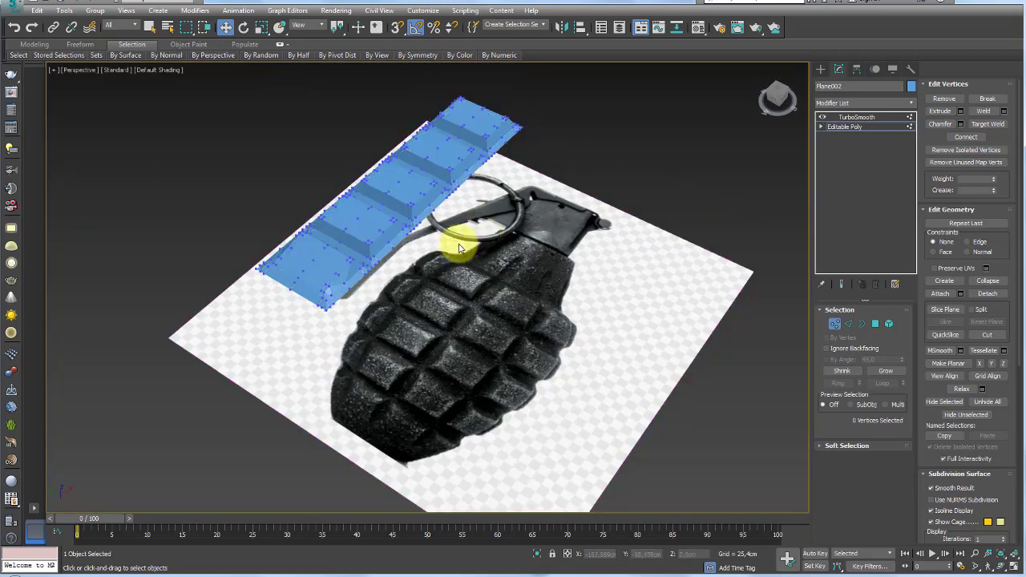
alt+middle_drag(460, 248, 476, 283)
key(F4)
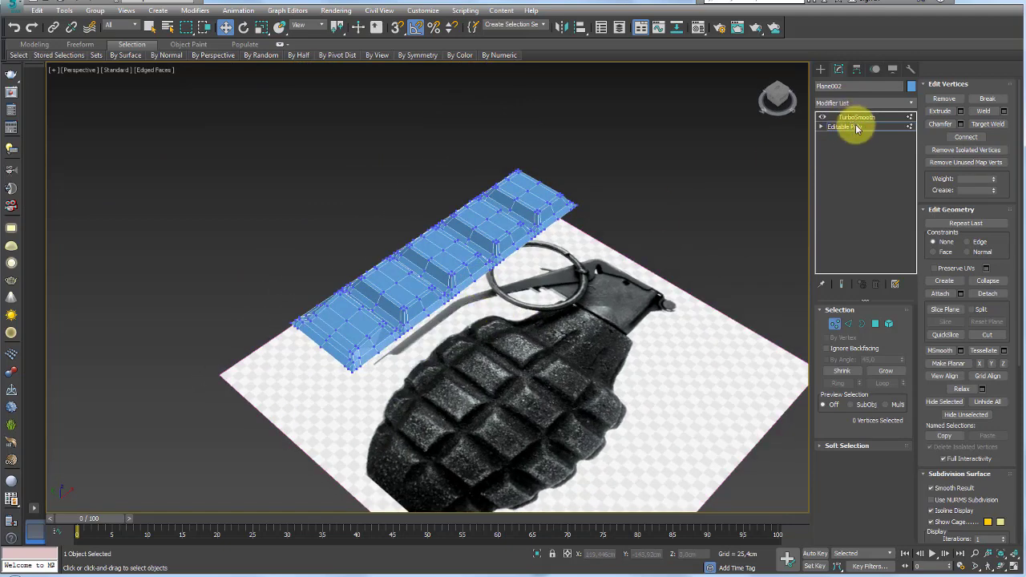
click(856, 117)
key(F3)
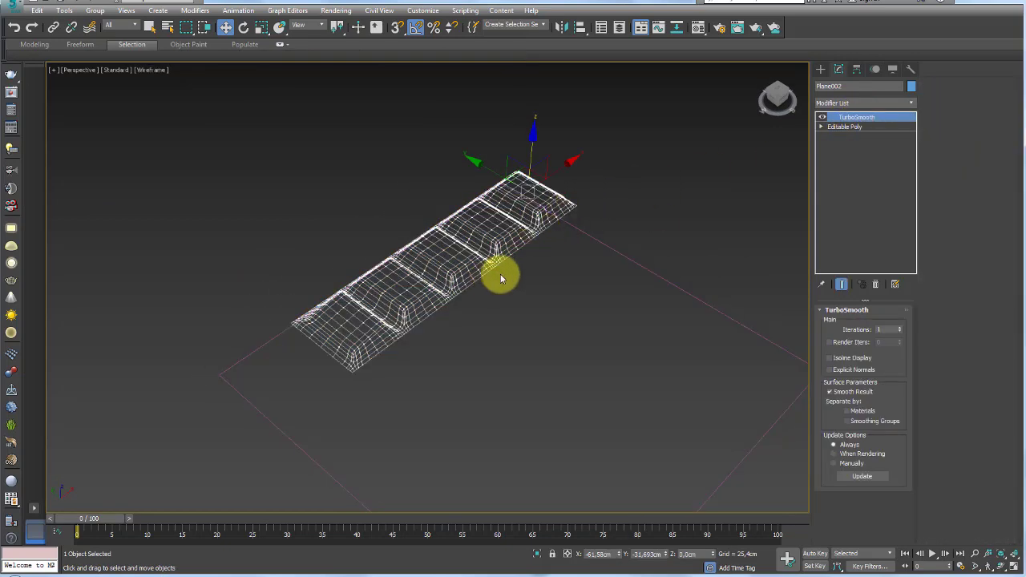
key(F3)
mouse_move(476, 291)
alt+middle_down()
mouse_move(440, 248)
mouse_move(414, 254)
mouse_move(492, 291)
mouse_move(442, 309)
mouse_move(345, 313)
mouse_move(536, 230)
alt+middle_up()
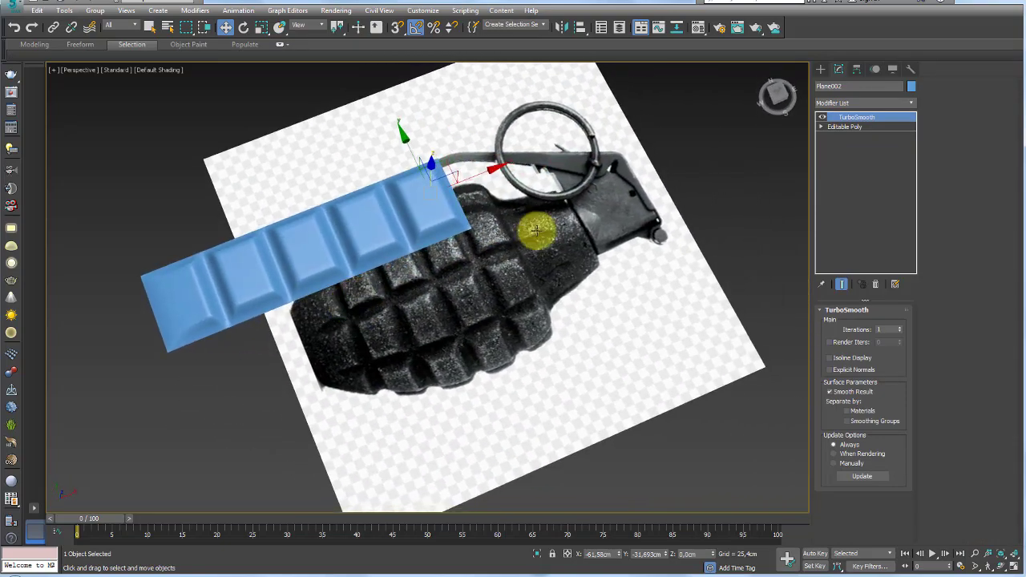
scroll(536, 230, up, 2)
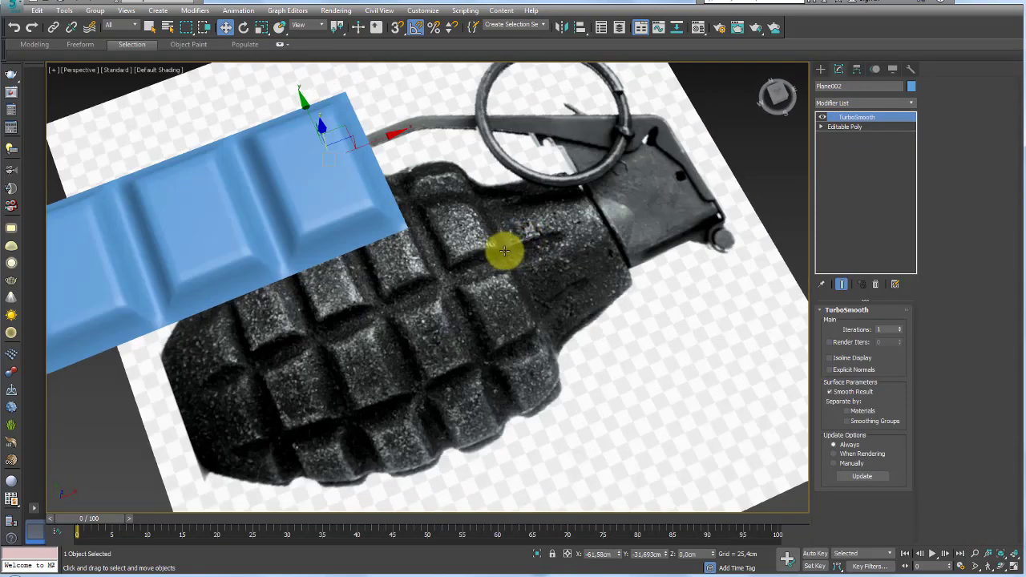
scroll(507, 249, up, 2)
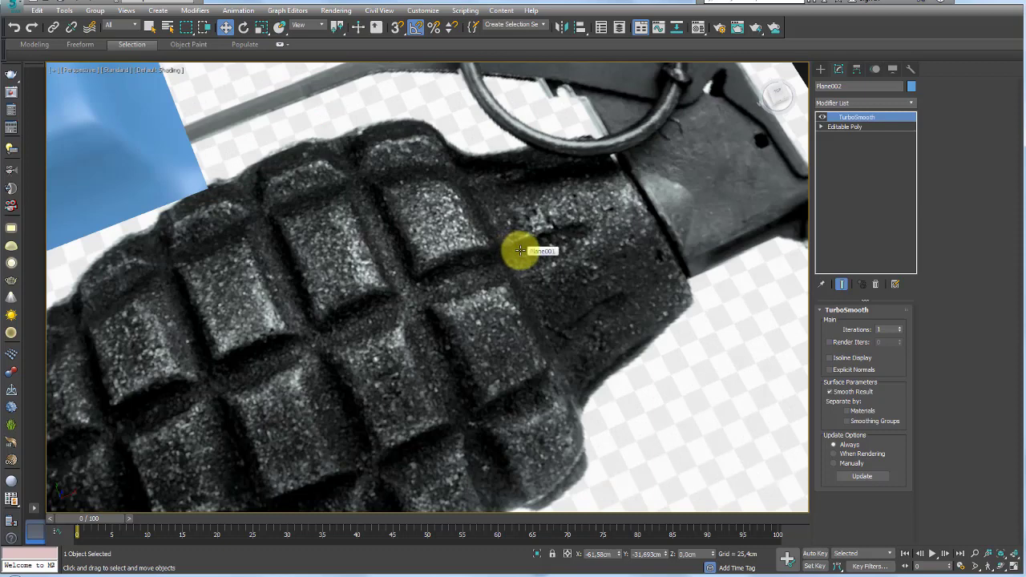
drag(499, 253, 572, 223)
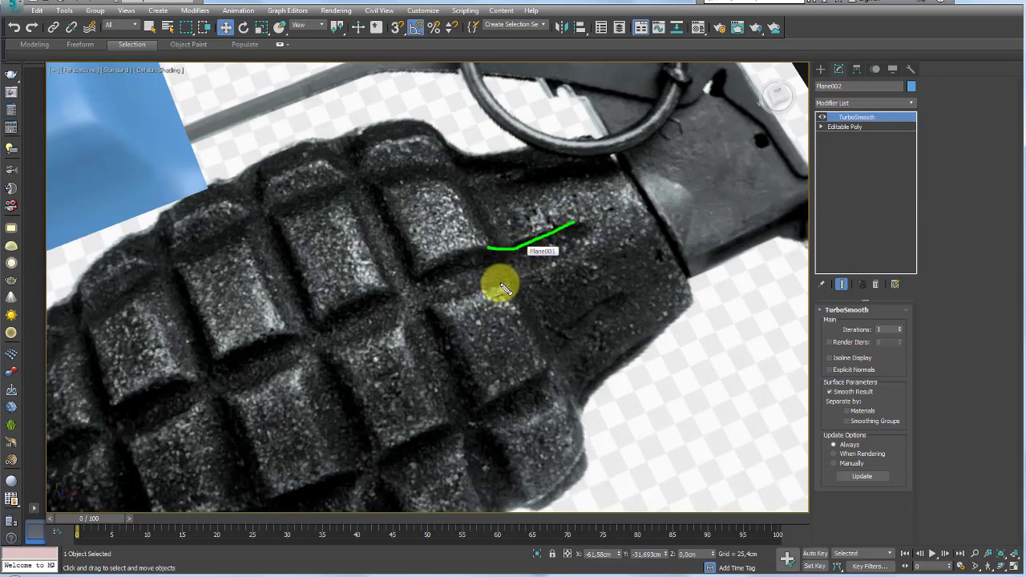
mouse_move(501, 284)
mouse_down()
mouse_move(586, 228)
mouse_move(490, 268)
mouse_move(536, 258)
mouse_up()
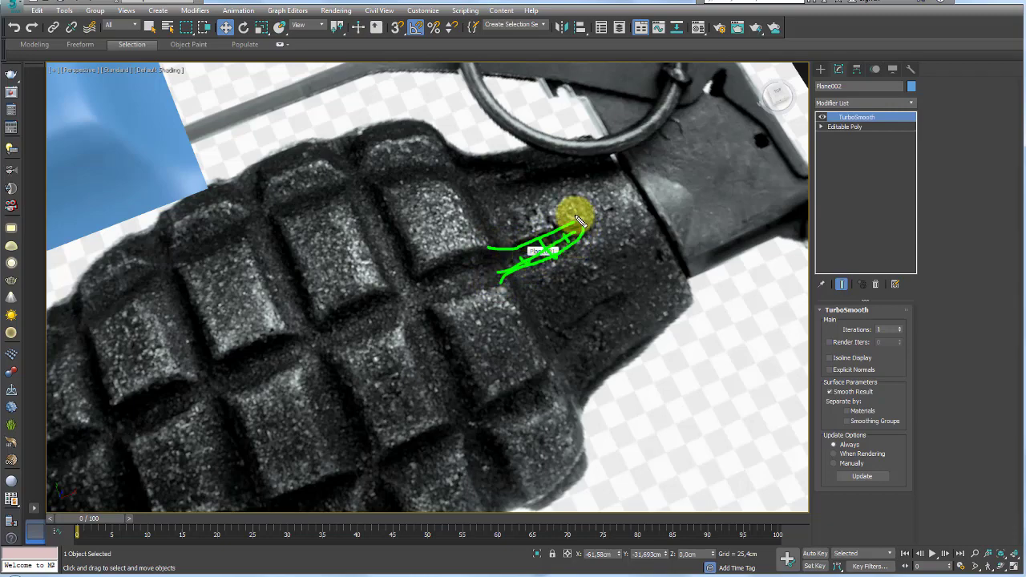
mouse_move(419, 245)
alt+middle_down()
mouse_move(532, 284)
mouse_move(812, 176)
alt+middle_up()
click(846, 127)
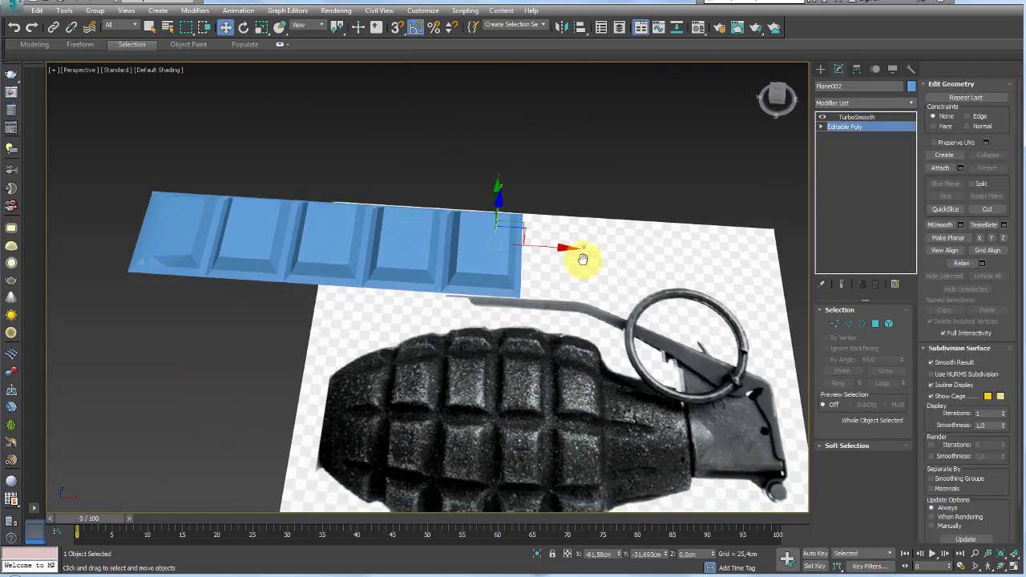
Step: Select the six edges at the strip's open end in Edge mode
click(848, 323)
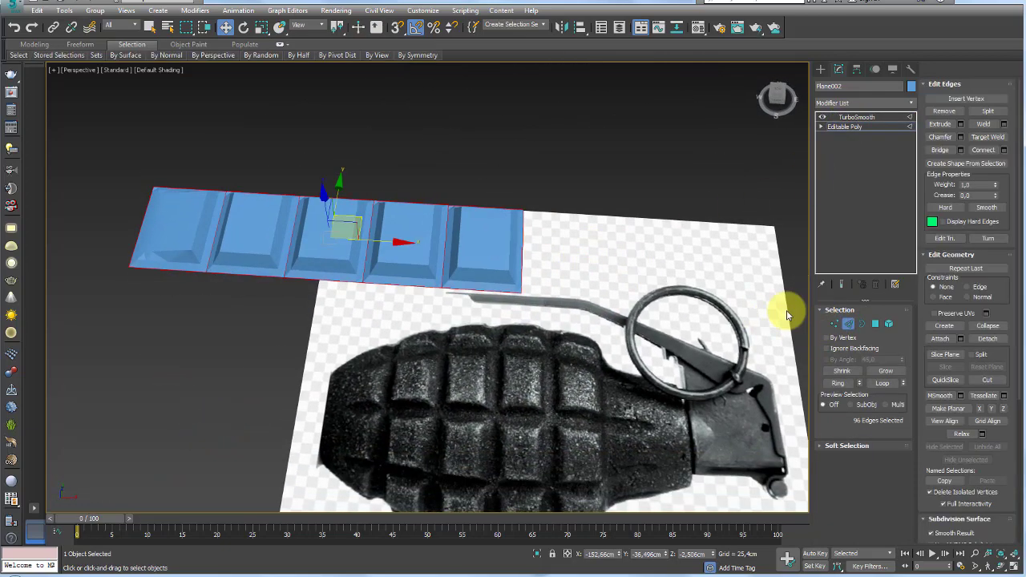
click(523, 269)
scroll(529, 270, up, 3)
scroll(534, 271, up, 3)
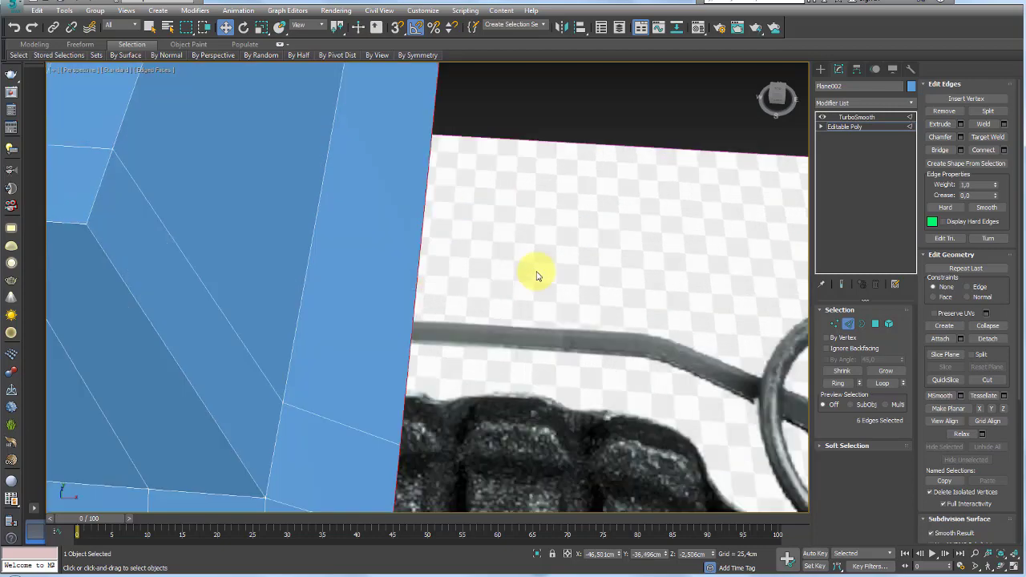
scroll(535, 272, down, 3)
scroll(537, 240, up, 2)
scroll(535, 213, down, 1)
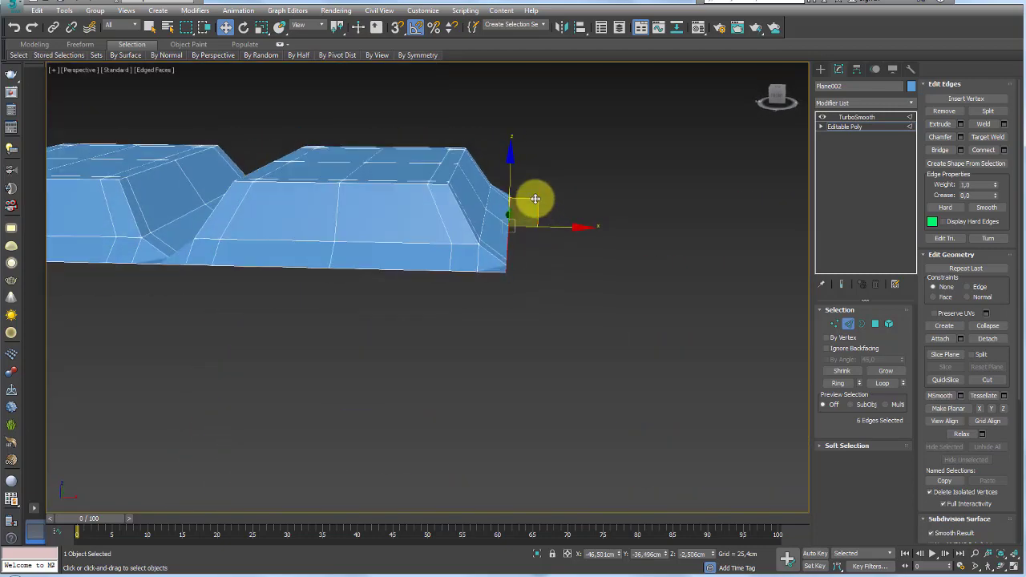
Step: Shift-drag the end edges down and outward into new faces, then view from Top
mouse_move(535, 205)
mouse_down()
mouse_move(607, 278)
mouse_move(618, 277)
mouse_move(591, 259)
mouse_move(651, 267)
mouse_up()
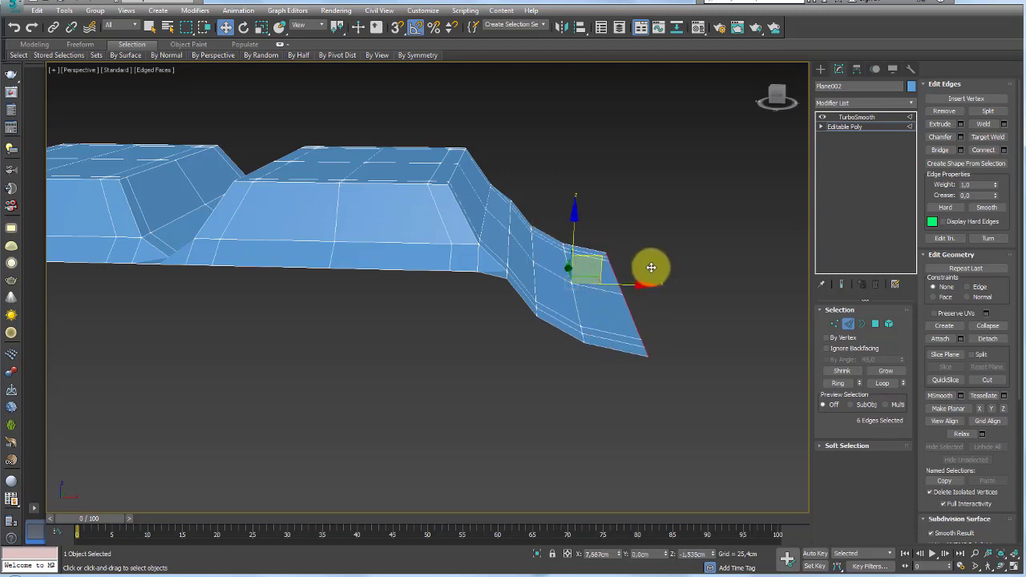
scroll(649, 269, down, 5)
mouse_move(648, 270)
alt+middle_down()
mouse_move(678, 332)
mouse_move(623, 313)
alt+middle_up()
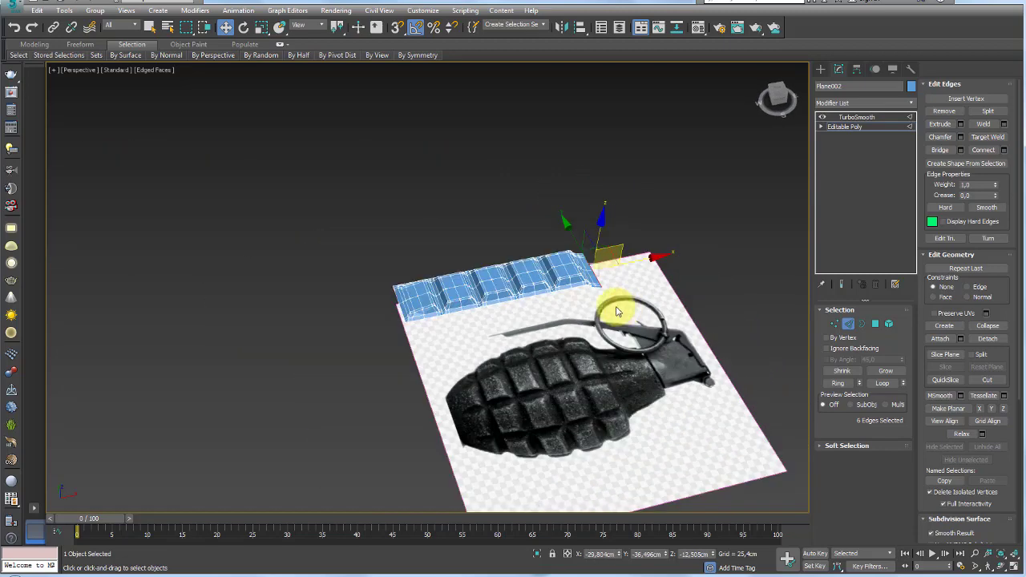
key(t)
scroll(526, 291, down, 3)
click(845, 126)
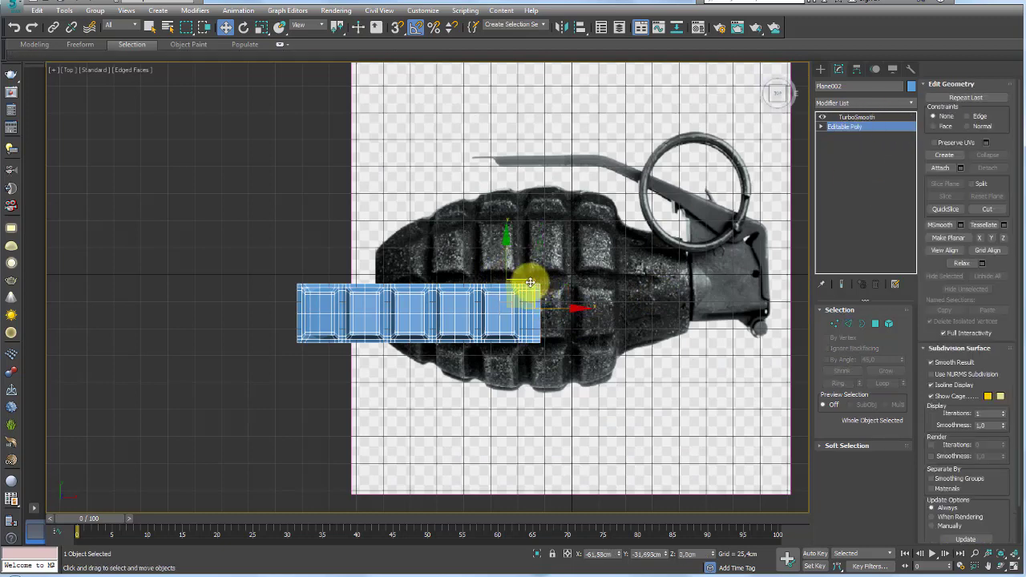
Step: Position the strip over the grenade photo and scale it slightly wider along X
drag(529, 283, 624, 217)
key(r)
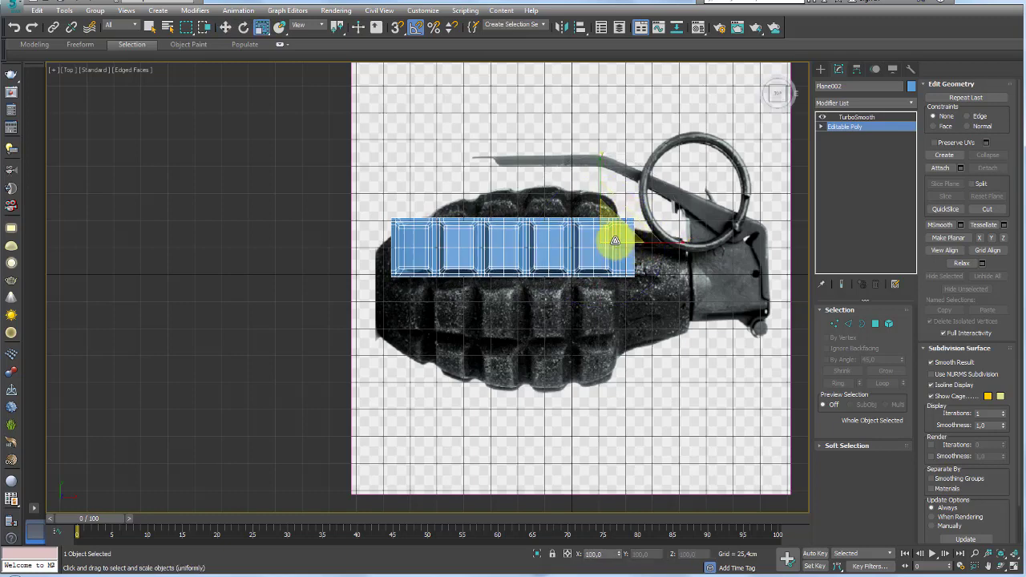
key(r)
drag(675, 243, 677, 243)
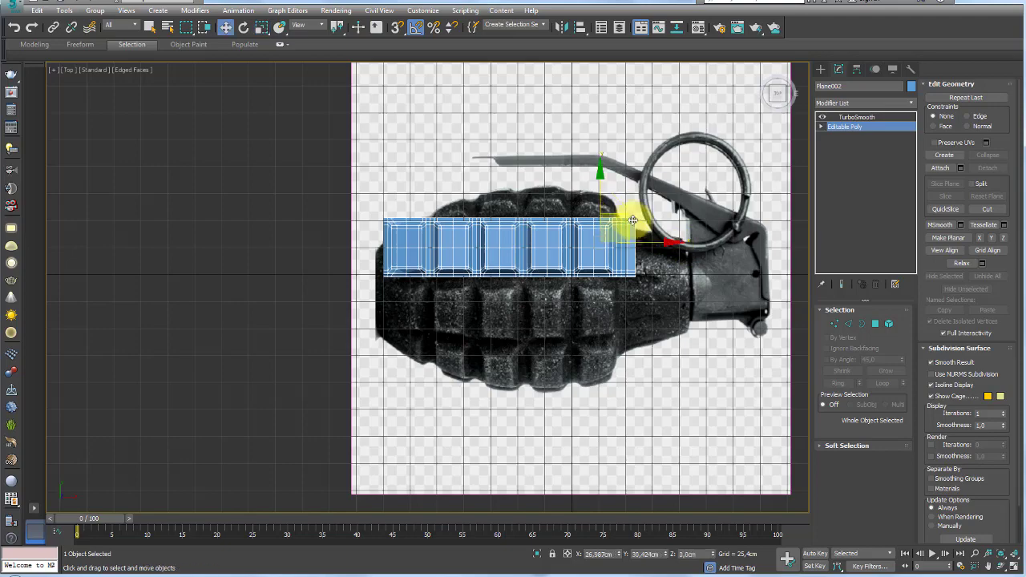
drag(632, 219, 625, 216)
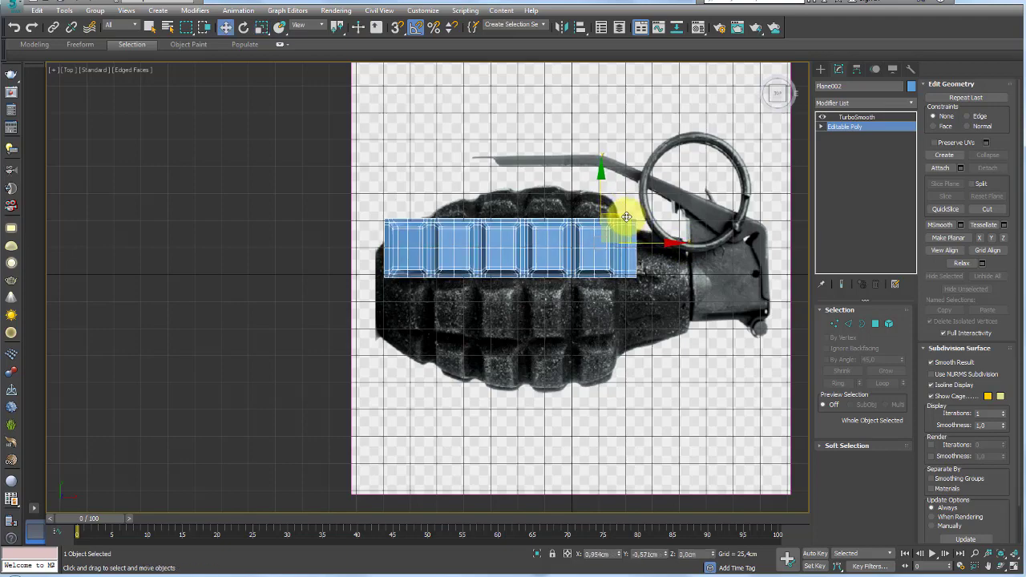
Step: Select the end edge loop and move it right along X toward the ring
click(848, 323)
scroll(606, 267, up, 3)
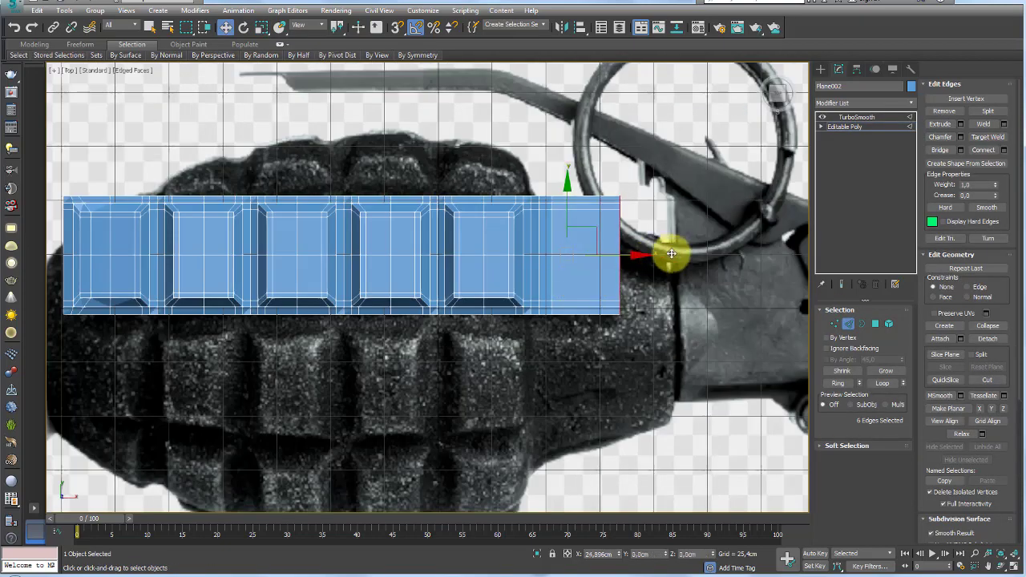
double_click(617, 261)
double_click(551, 278)
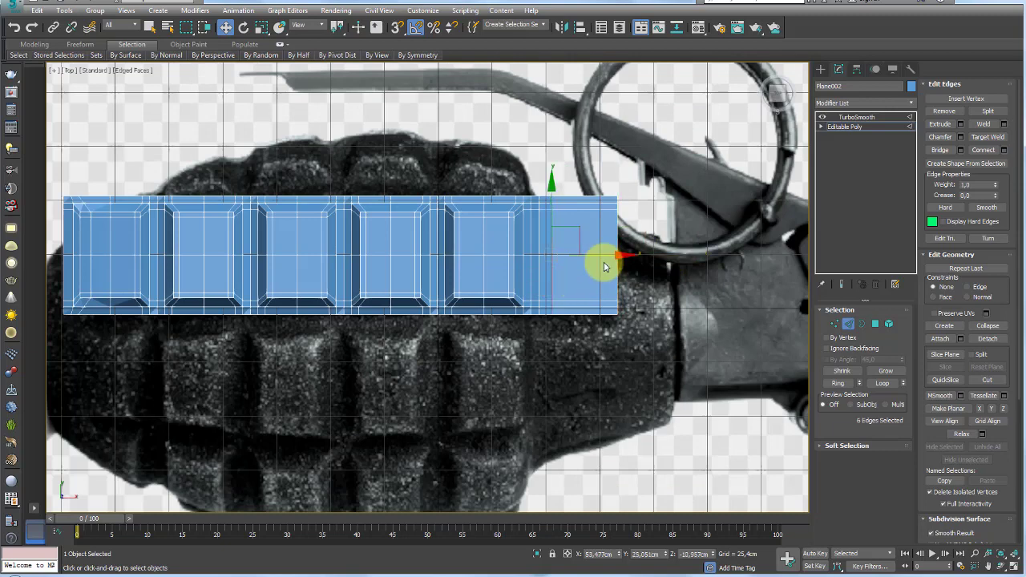
drag(618, 255, 639, 256)
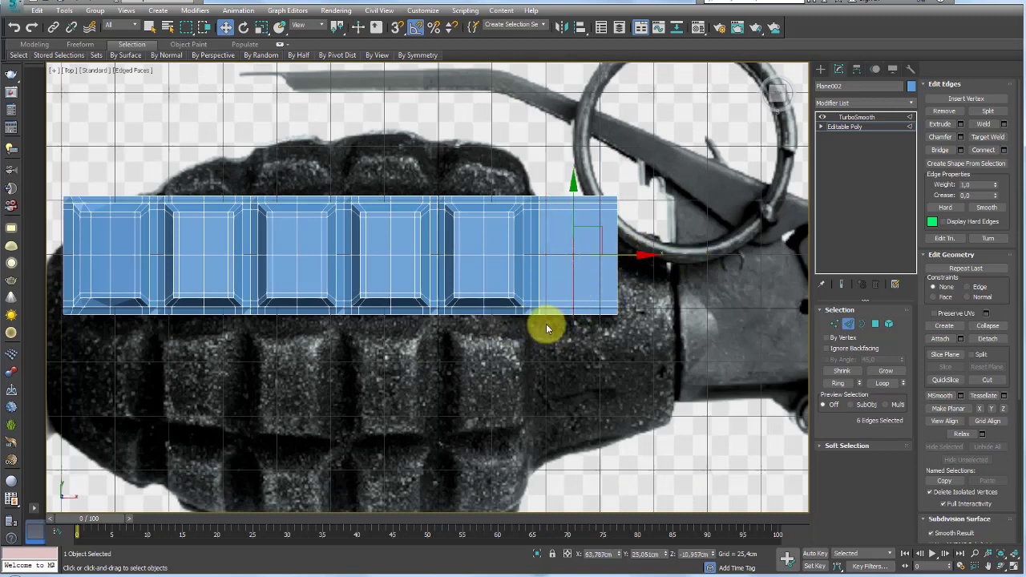
key(p)
mouse_move(607, 332)
alt+middle_down()
mouse_move(634, 227)
mouse_move(628, 220)
mouse_move(593, 236)
mouse_move(655, 228)
alt+middle_up()
scroll(634, 227, up, 3)
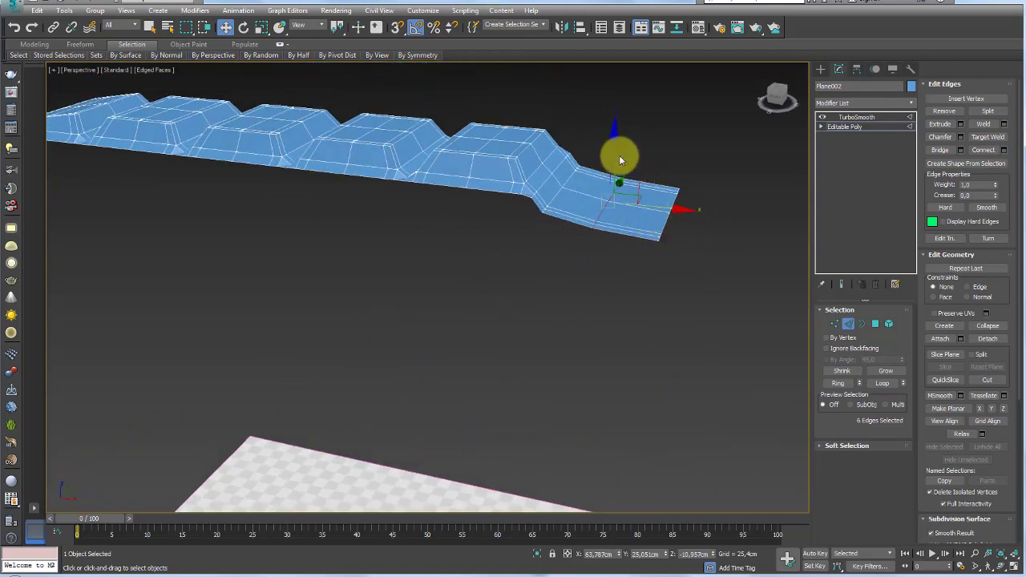
Step: Lower the strip's end edges slightly along Z over the grenade reference
drag(617, 155, 613, 161)
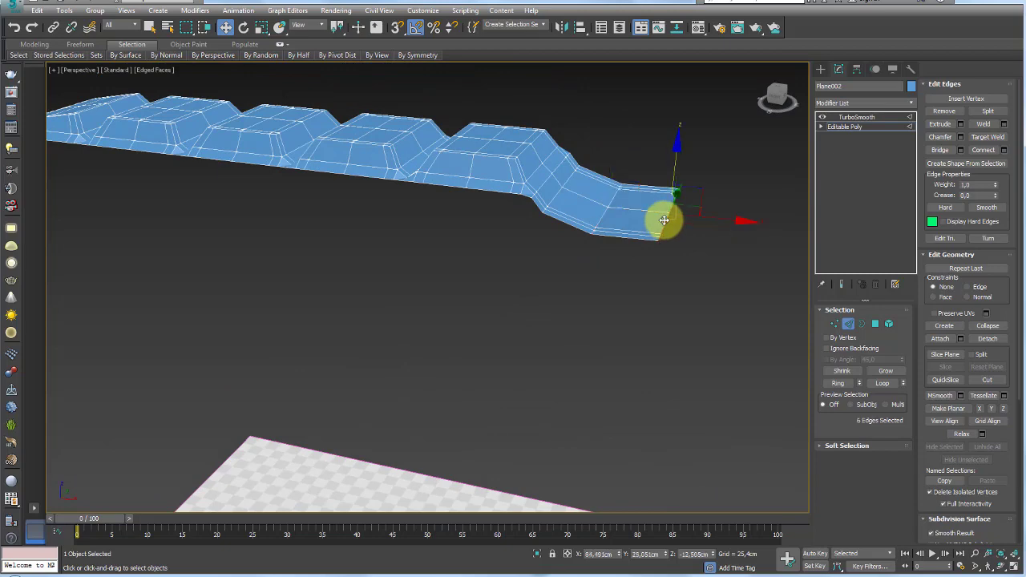
drag(679, 165, 671, 173)
mouse_move(671, 177)
alt+middle_down()
mouse_move(641, 217)
mouse_move(680, 280)
mouse_move(506, 310)
alt+middle_up()
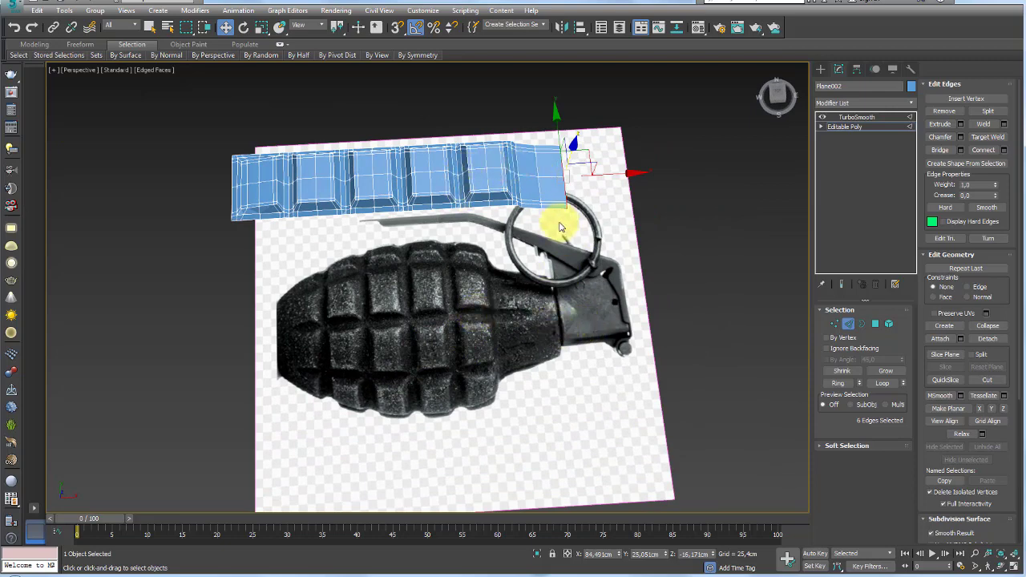
scroll(561, 228, up, 3)
mouse_move(564, 192)
alt+middle_down()
mouse_move(522, 217)
mouse_move(401, 378)
alt+middle_up()
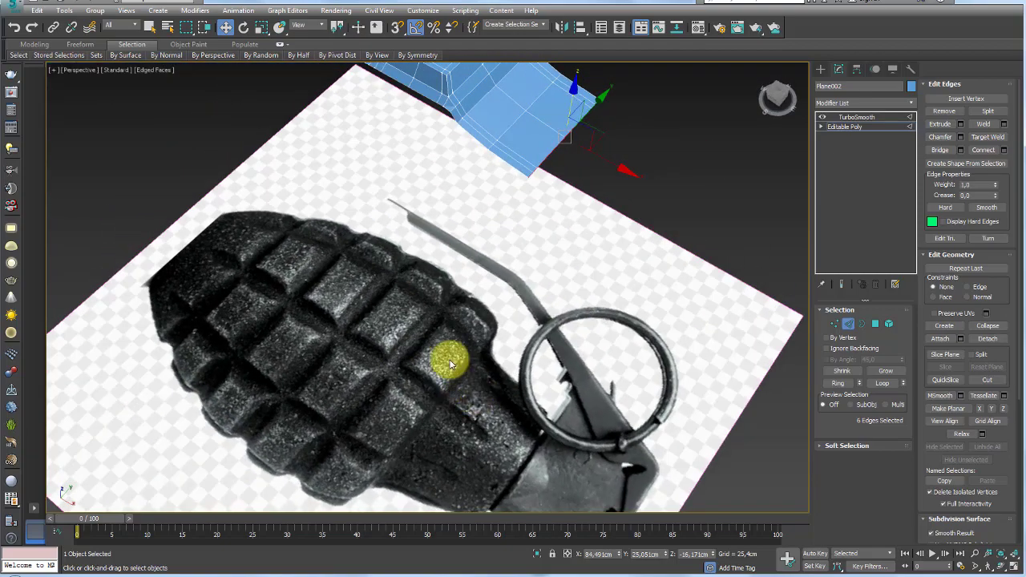
mouse_move(478, 150)
alt+middle_down()
mouse_move(543, 146)
mouse_move(526, 190)
mouse_move(496, 183)
mouse_move(492, 230)
alt+middle_up()
scroll(492, 229, up, 1)
scroll(492, 229, up, 2)
scroll(492, 236, up, 2)
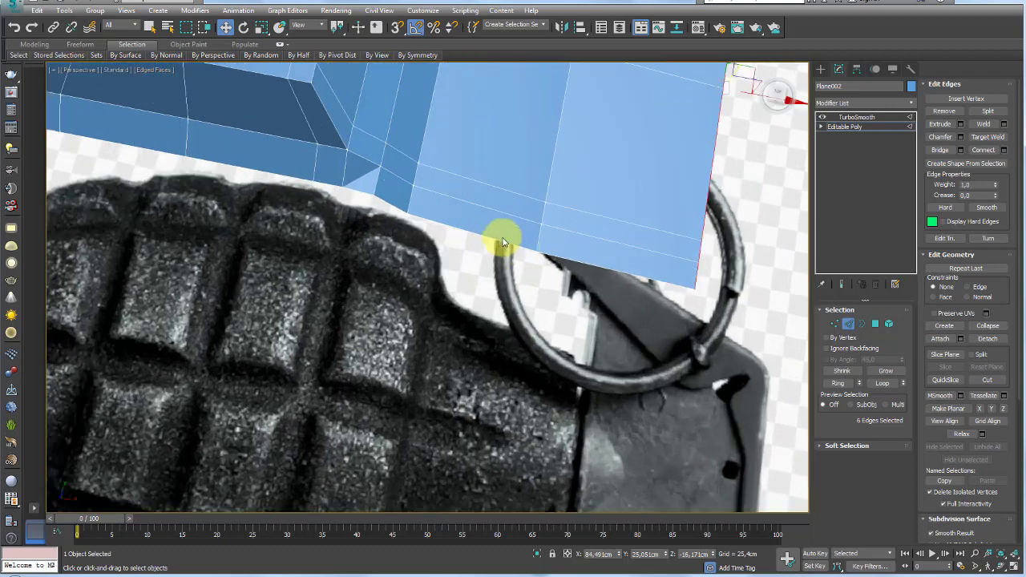
scroll(492, 236, down, 5)
Step: Widen the strip's end out along X toward the ring
middle_drag(605, 246, 550, 259)
scroll(534, 258, up, 3)
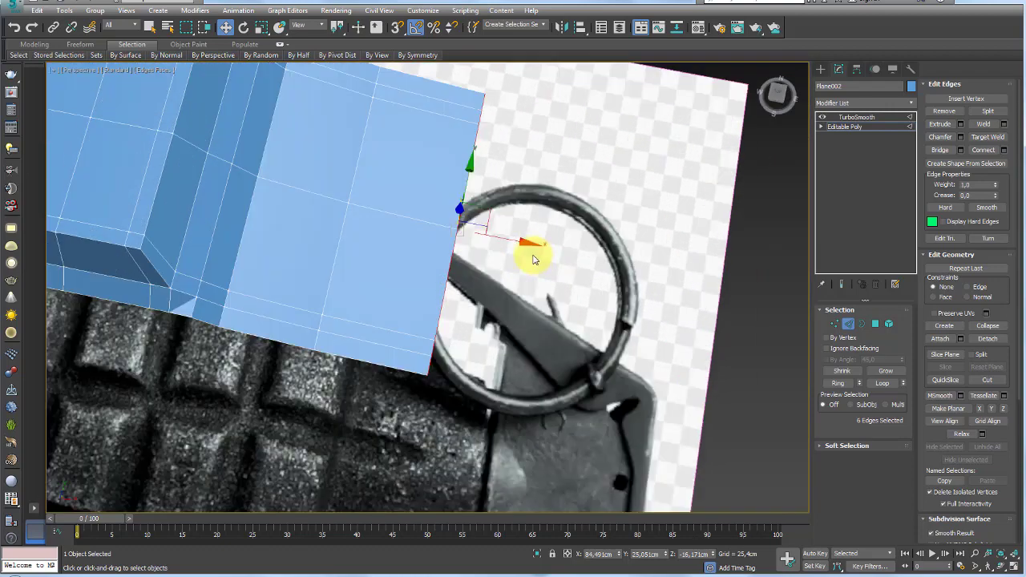
drag(512, 239, 565, 244)
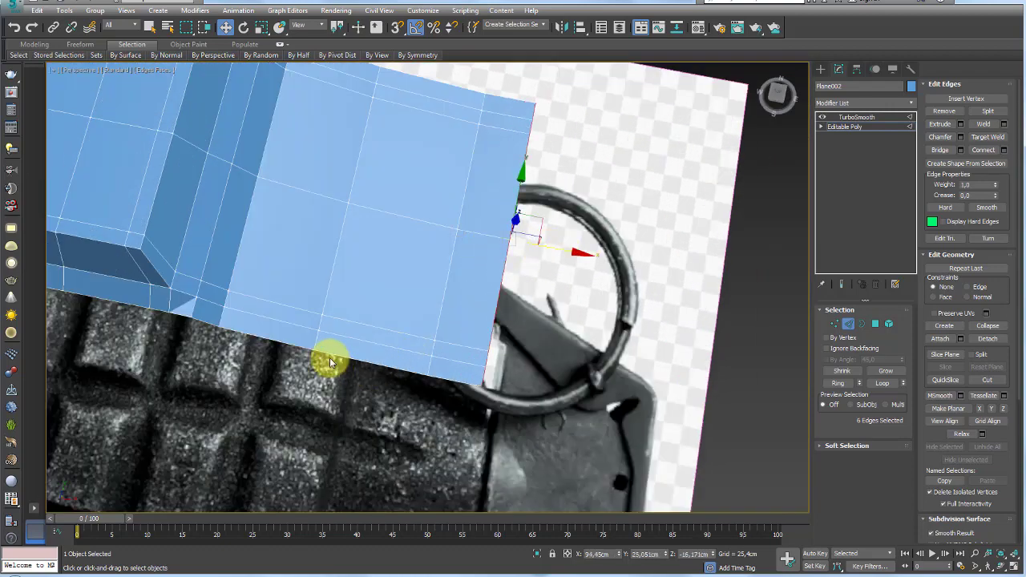
scroll(329, 362, down, 5)
scroll(535, 244, up, 3)
scroll(537, 249, up, 2)
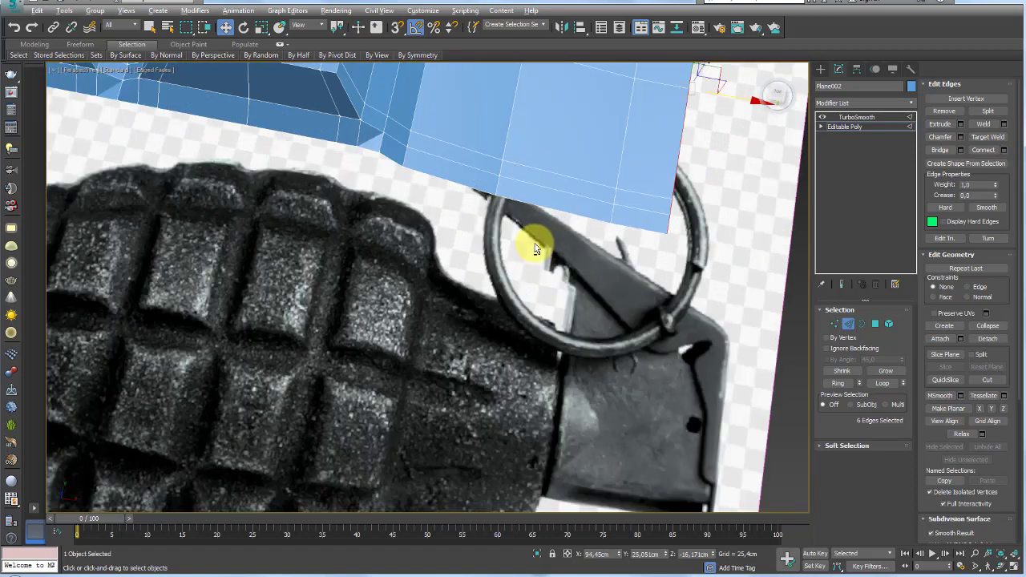
Step: Select the strip end's bottom edges and pull them downward
alt+middle_drag(531, 245, 537, 189)
click(529, 175)
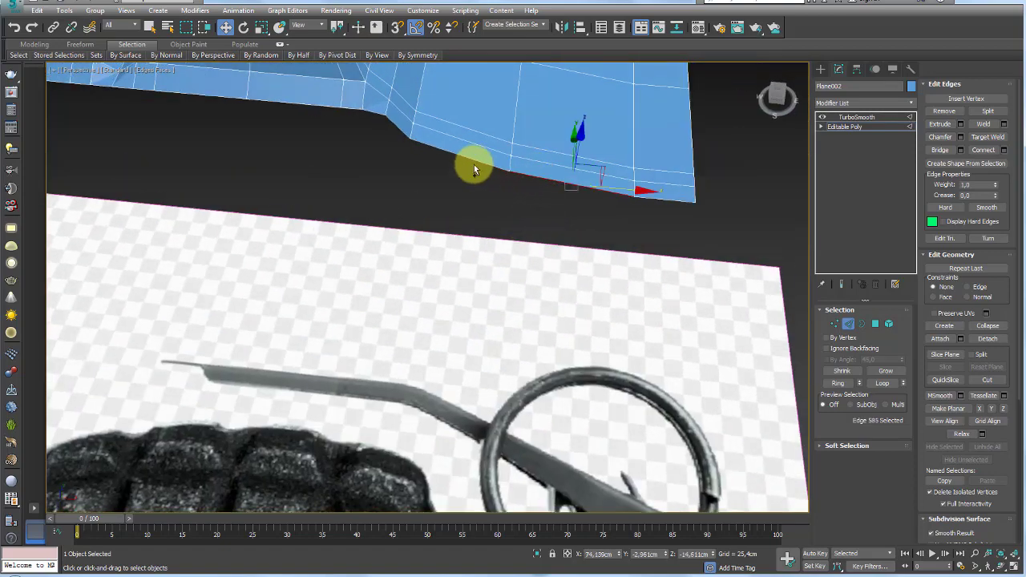
alt+middle_drag(472, 159, 414, 201)
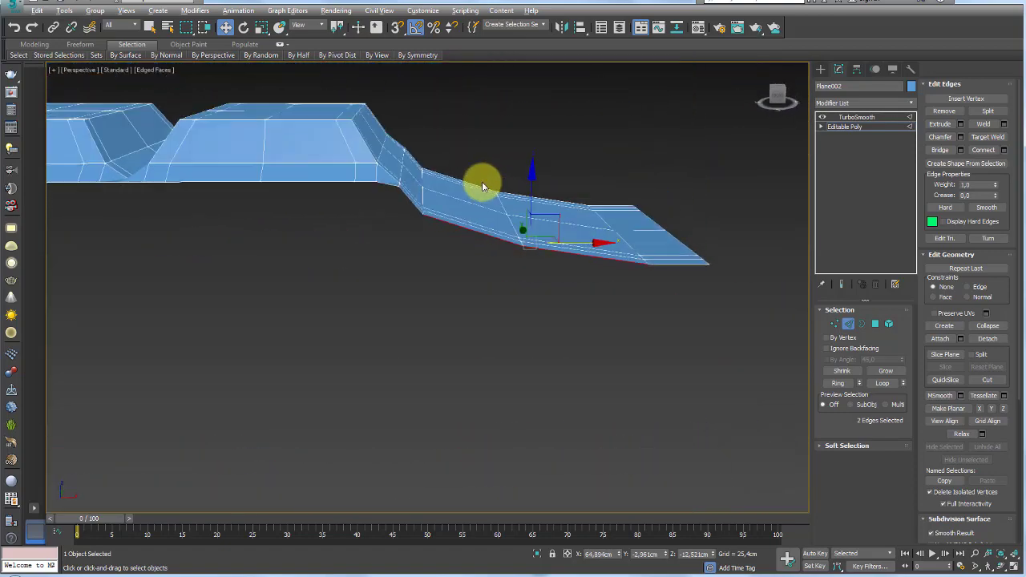
scroll(425, 202, up, 2)
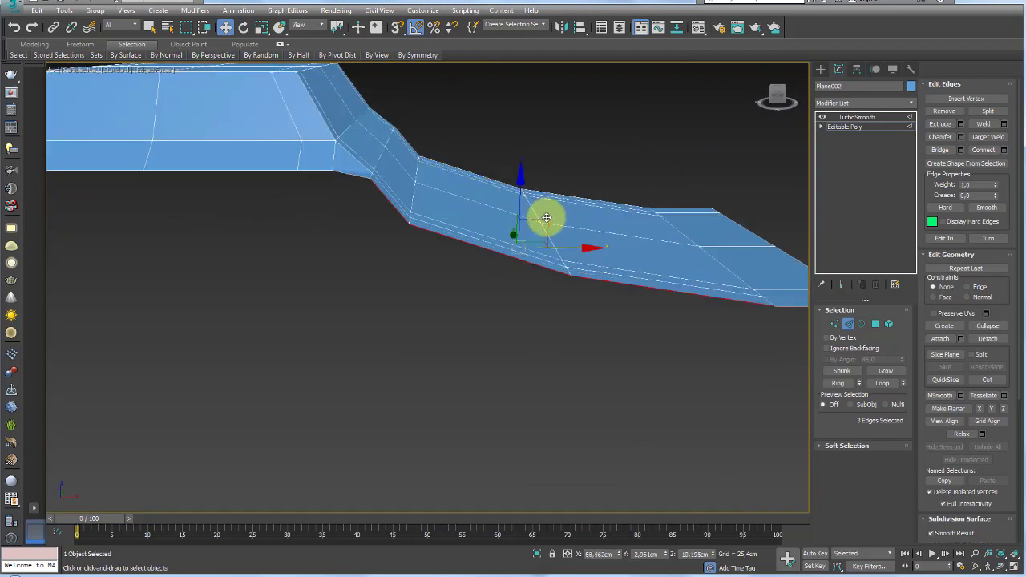
ctrl+click(559, 249)
drag(559, 249, 494, 197)
drag(497, 207, 561, 275)
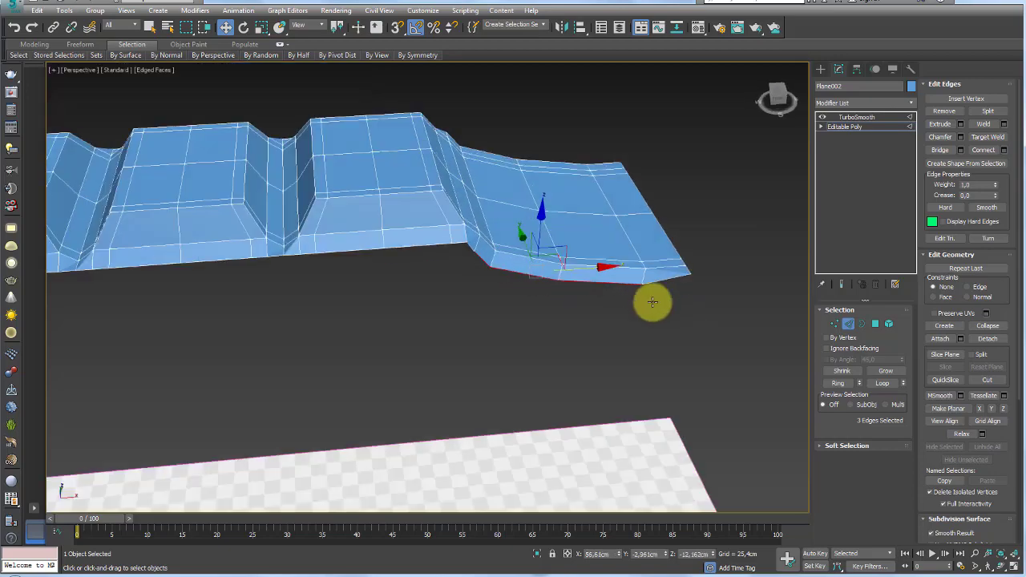
scroll(651, 302, up, 3)
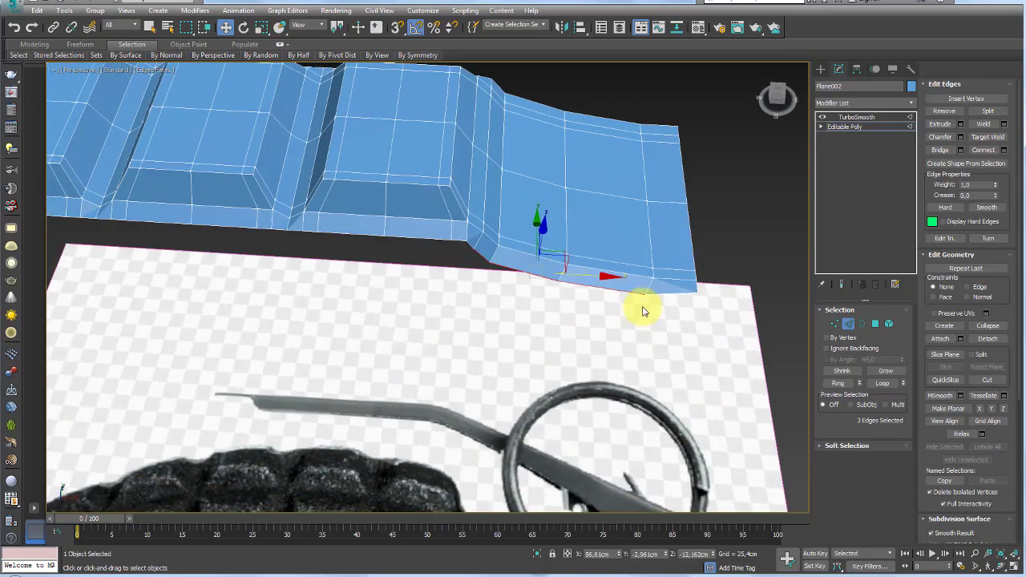
scroll(641, 304, up, 2)
scroll(689, 289, down, 2)
scroll(625, 290, down, 2)
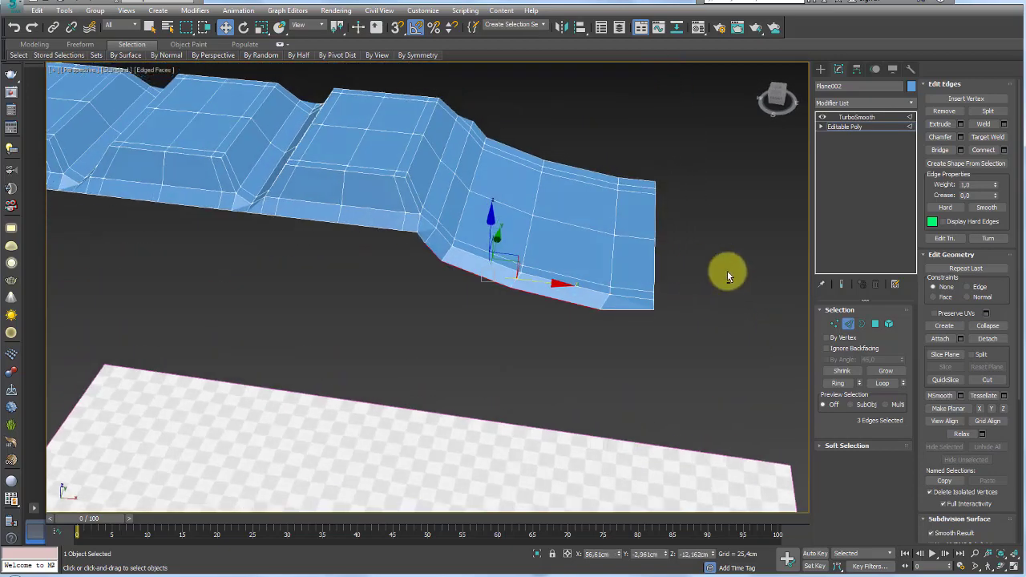
Step: Switch to Vertex sub-object mode and orbit to inspect the bent end
click(836, 324)
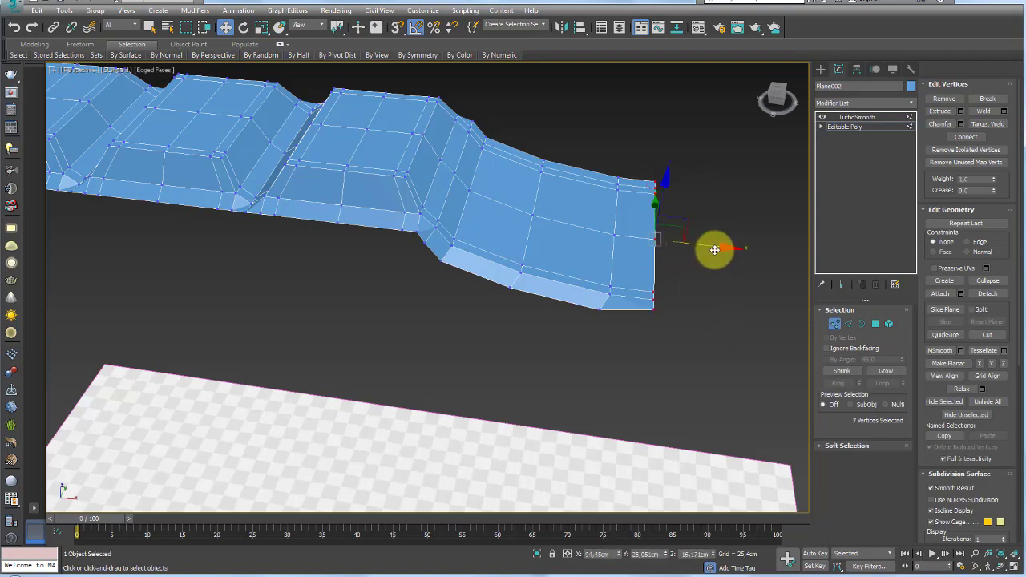
mouse_move(641, 235)
alt+middle_down()
mouse_move(590, 238)
mouse_move(633, 287)
mouse_move(511, 267)
mouse_move(537, 239)
alt+middle_up()
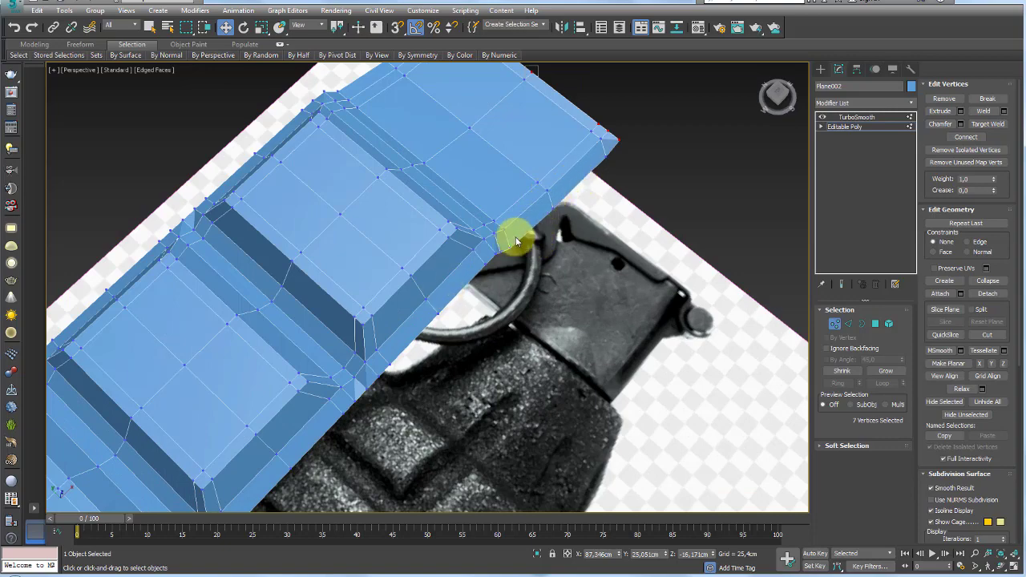
mouse_move(508, 201)
alt+middle_down()
mouse_move(543, 221)
mouse_move(424, 174)
mouse_move(606, 234)
alt+middle_up()
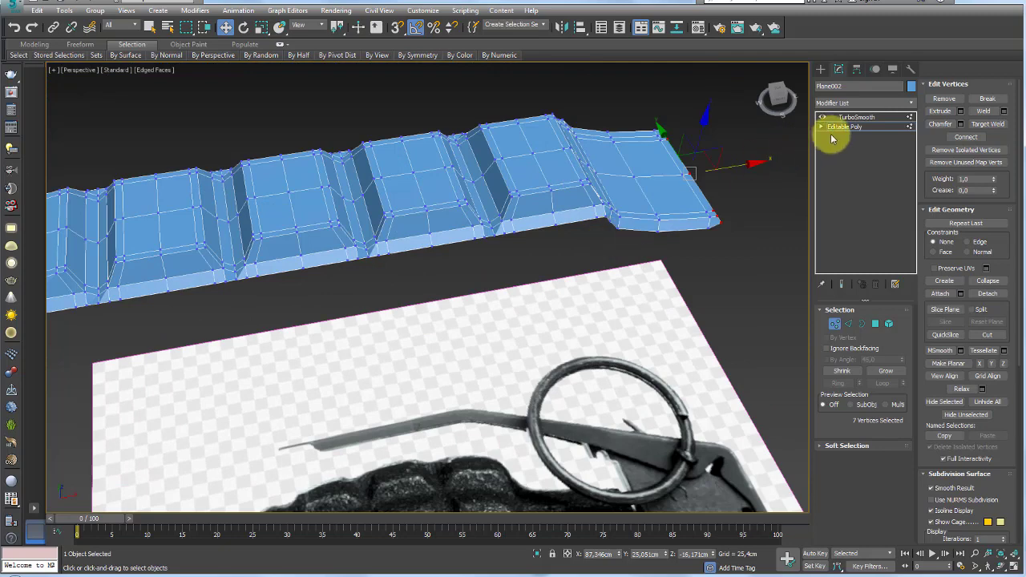
Step: Delete the TurboSmooth modifier and return to Edge editing on the strip
click(849, 118)
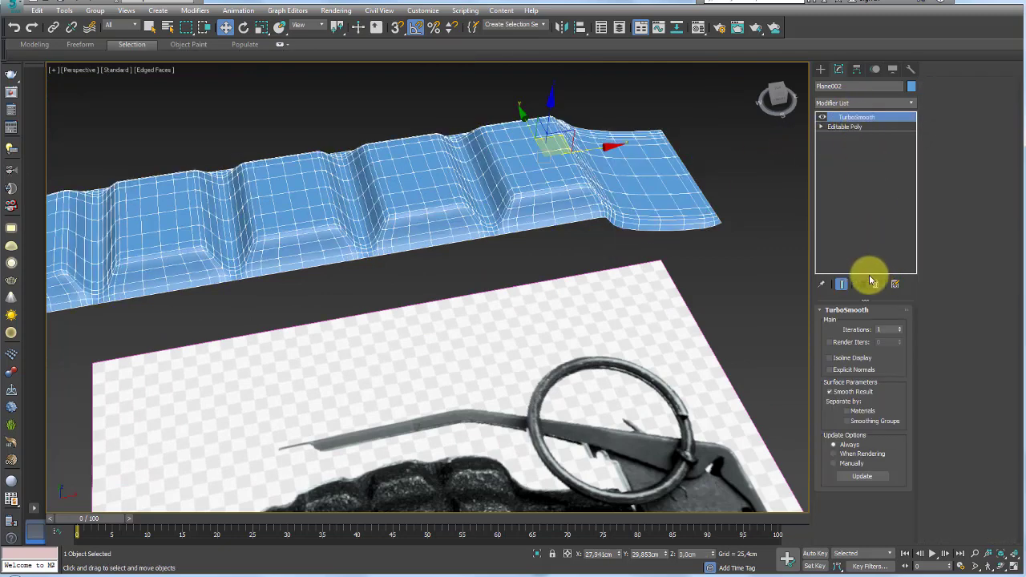
click(874, 287)
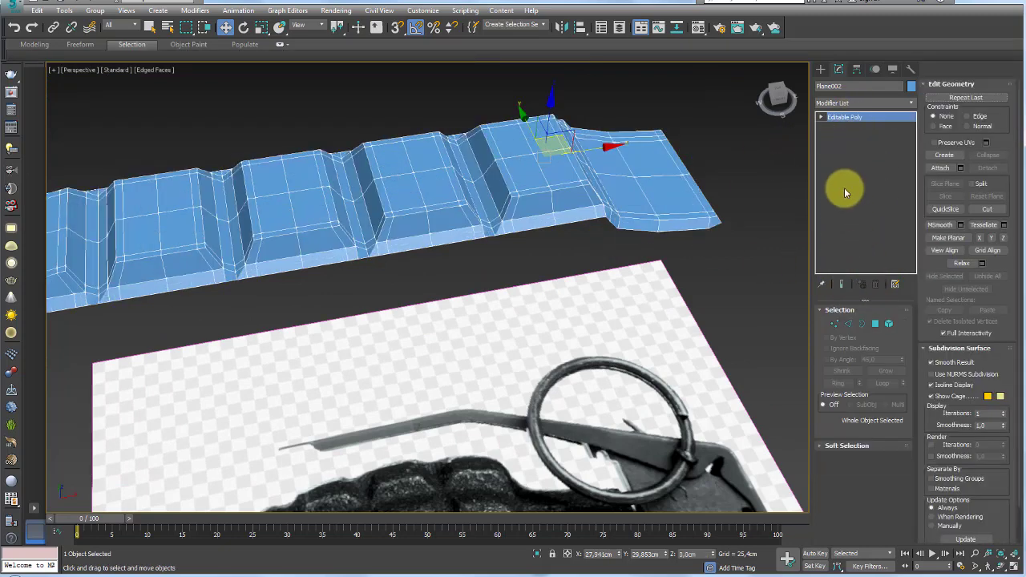
click(848, 323)
mouse_move(641, 232)
alt+middle_down()
mouse_move(660, 275)
mouse_move(632, 236)
alt+middle_up()
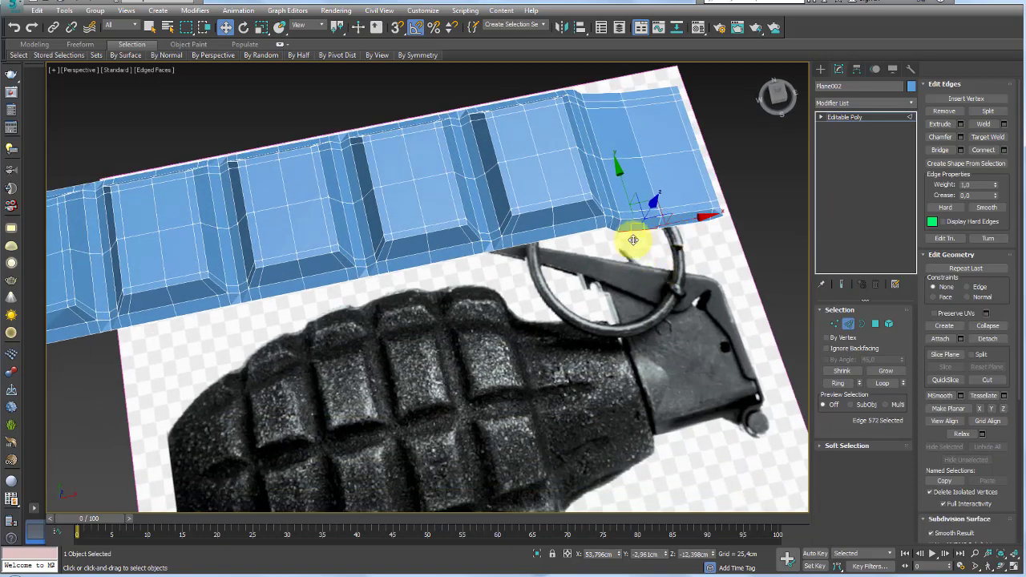
Step: Add a Symmetry modifier with Mirror Axis set to Y
click(910, 101)
scroll(911, 275, down, 10)
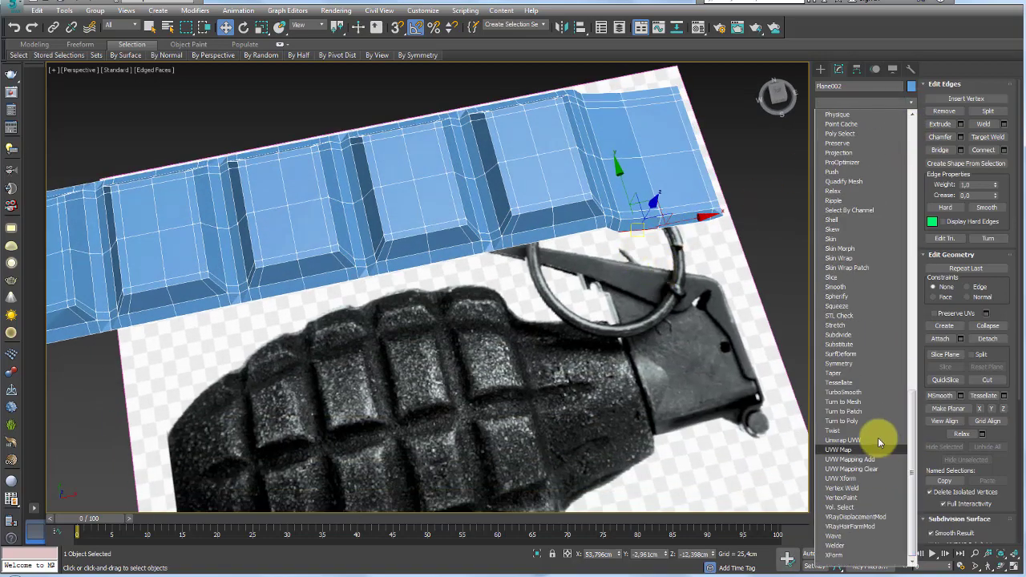
click(838, 363)
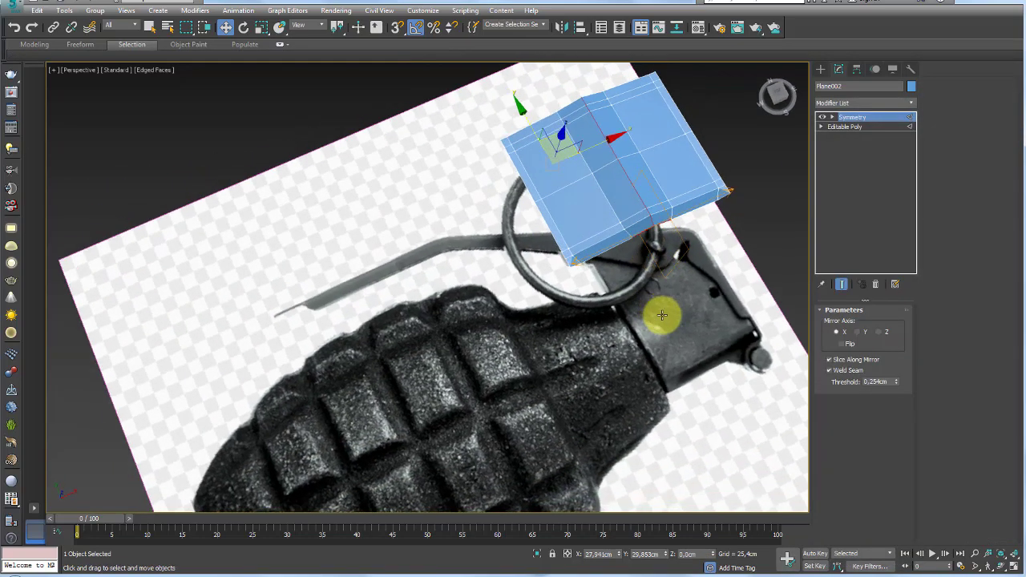
click(856, 332)
scroll(586, 275, down, 3)
mouse_move(586, 275)
alt+middle_down()
mouse_move(628, 222)
mouse_move(430, 192)
alt+middle_up()
scroll(474, 226, up, 5)
mouse_move(474, 226)
alt+middle_down()
mouse_move(487, 96)
mouse_move(483, 265)
alt+middle_up()
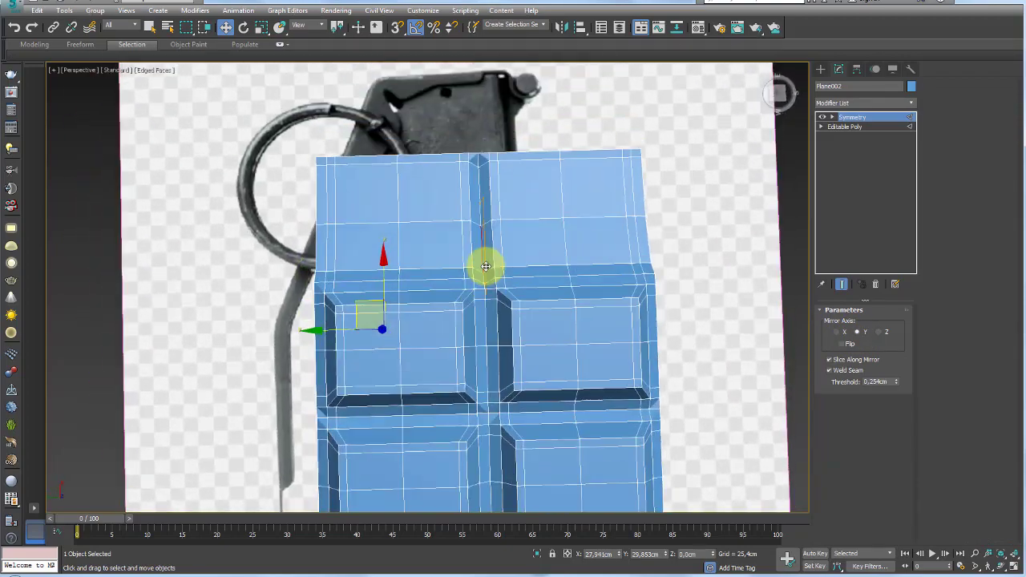
scroll(504, 254, up, 3)
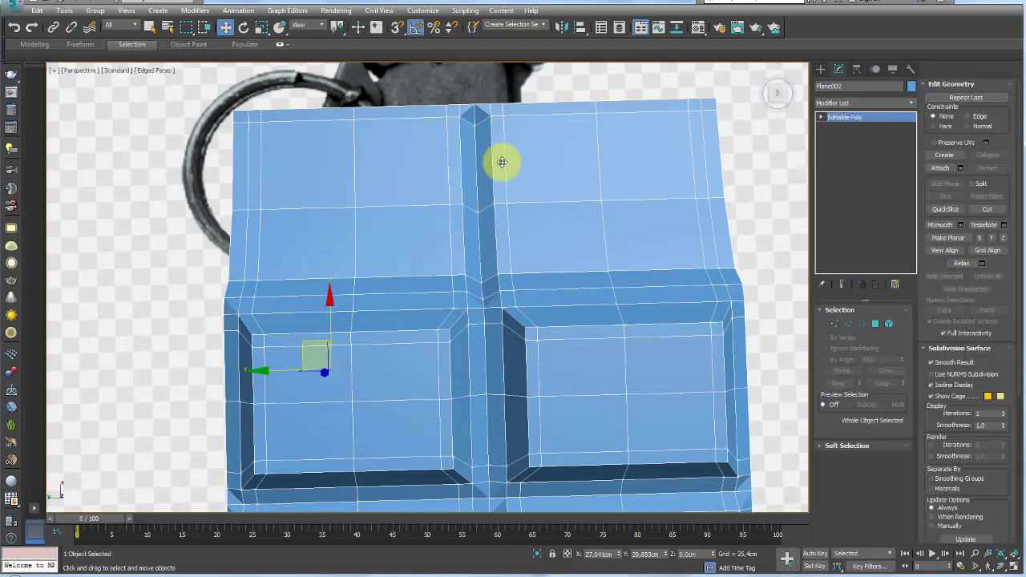
mouse_move(499, 161)
alt+middle_down()
mouse_move(550, 190)
mouse_move(550, 435)
alt+middle_up()
Step: Push the strip's outer end edges along X over the reference photo
scroll(544, 304, up, 3)
scroll(660, 333, up, 3)
scroll(660, 334, up, 3)
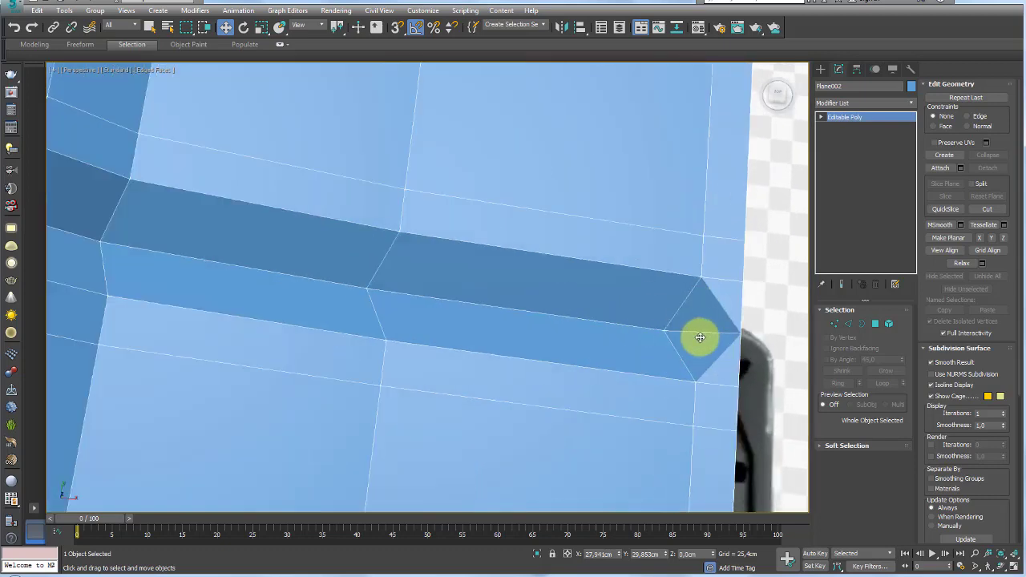
scroll(521, 277, up, 3)
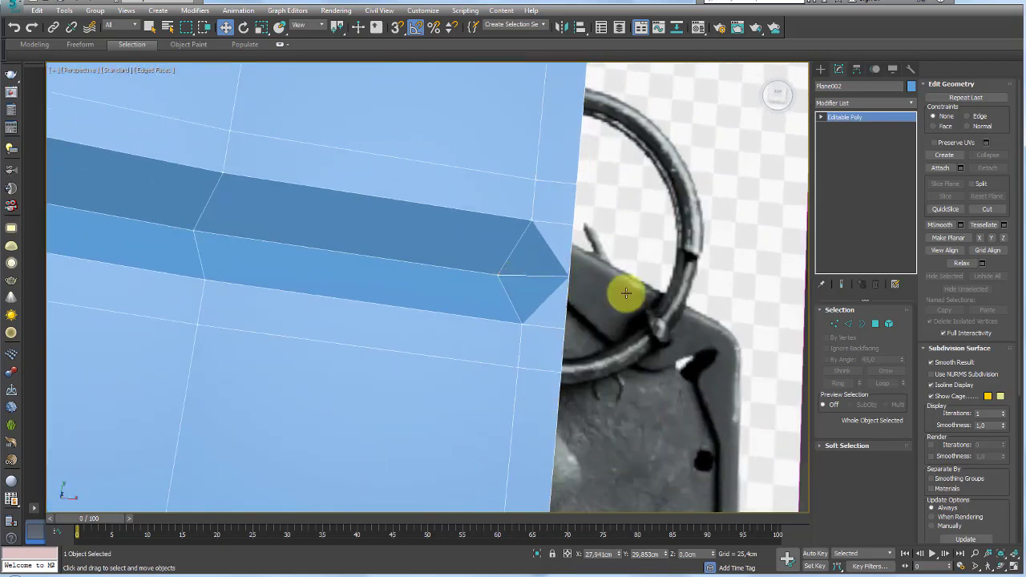
click(834, 323)
scroll(553, 278, down, 1)
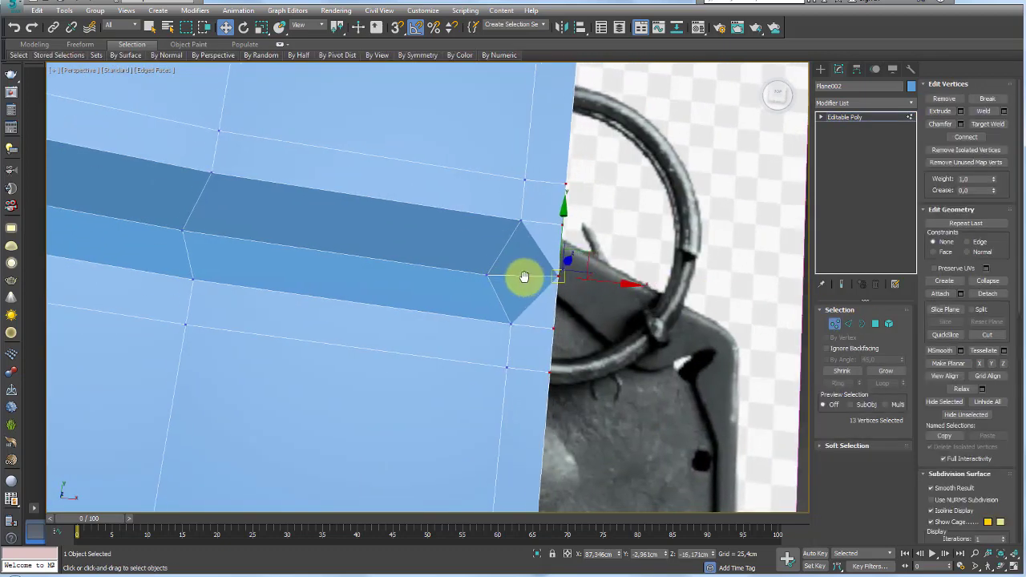
scroll(521, 280, down, 3)
click(848, 323)
click(538, 226)
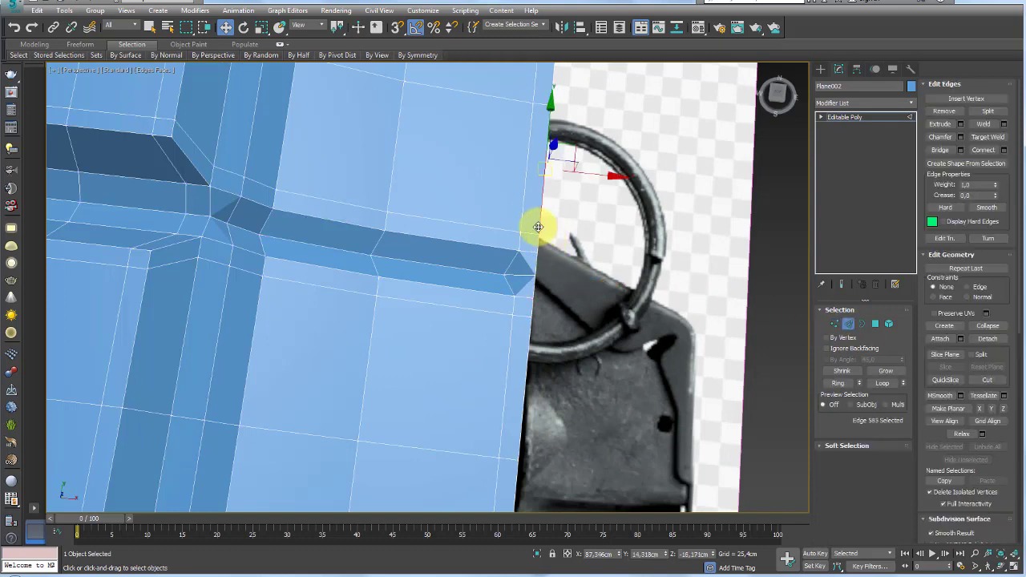
drag(575, 284, 622, 291)
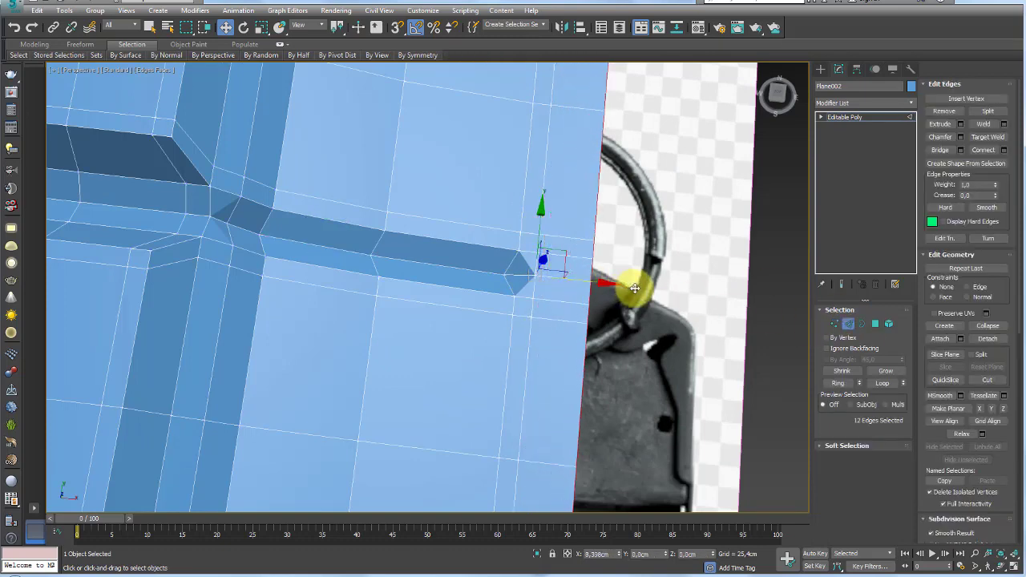
scroll(542, 284, up, 2)
Step: Cut new chevron edges through a new point beyond the groove tip
click(834, 323)
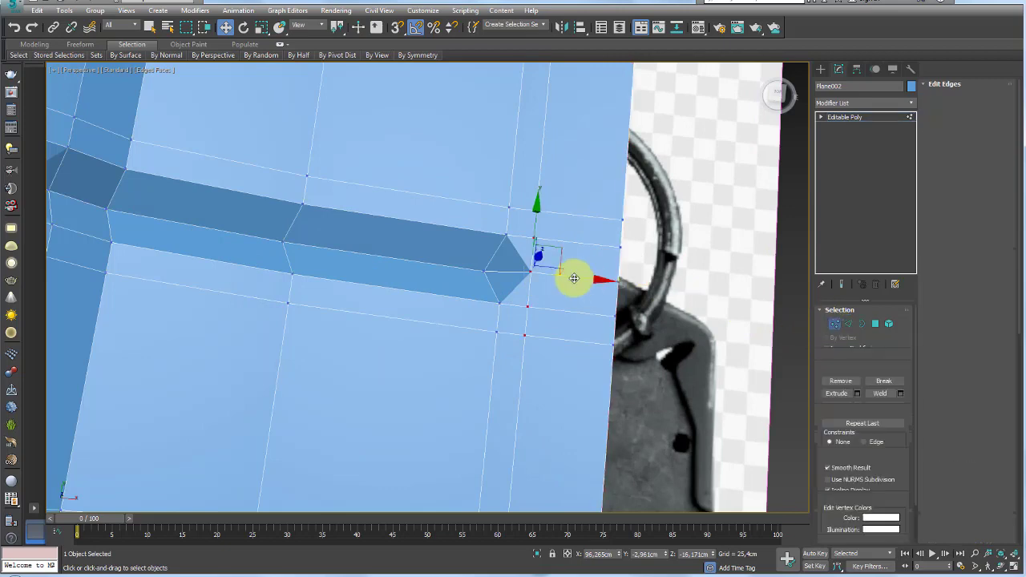
scroll(562, 271, up, 2)
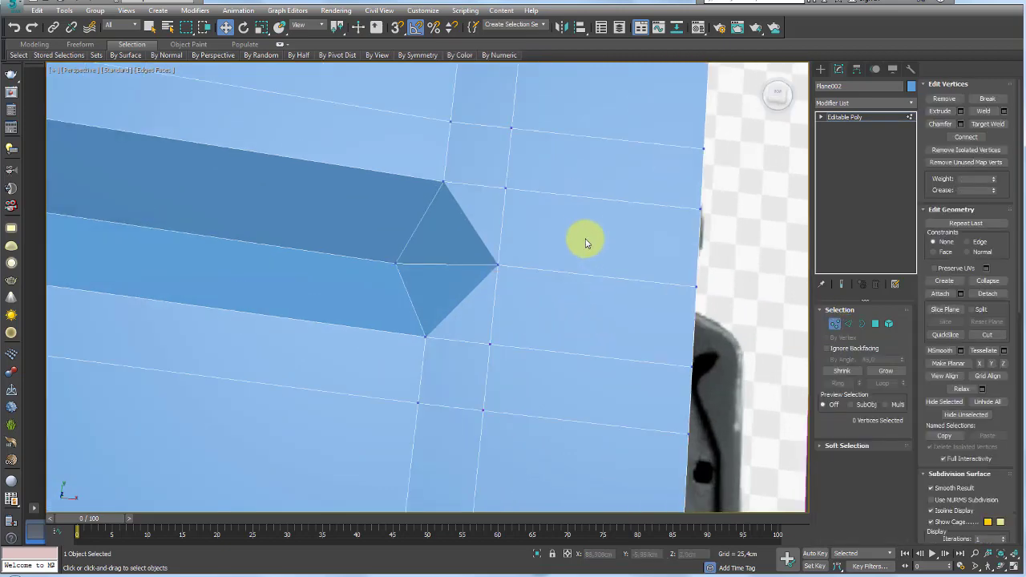
key(alt+c)
click(504, 188)
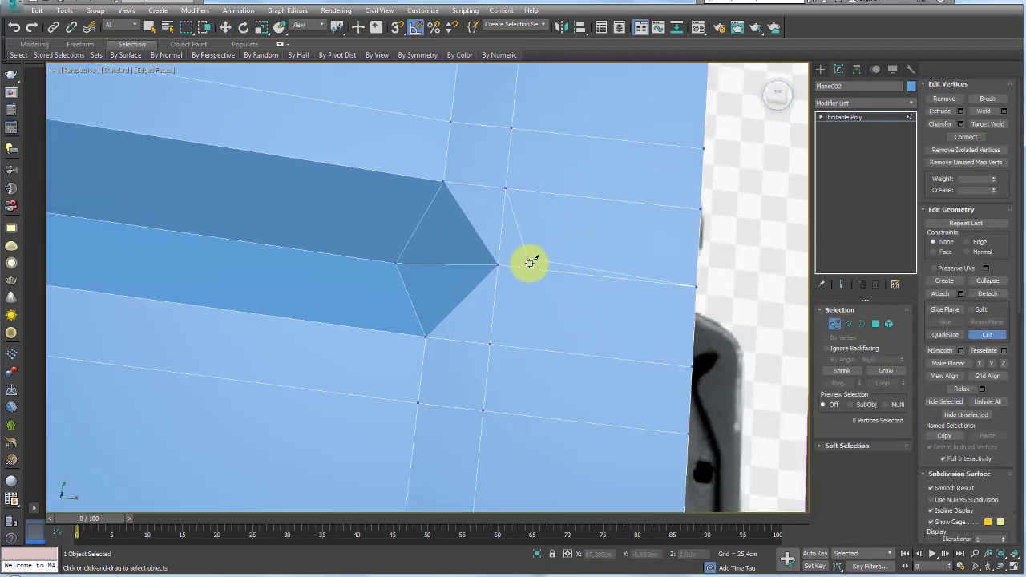
click(542, 271)
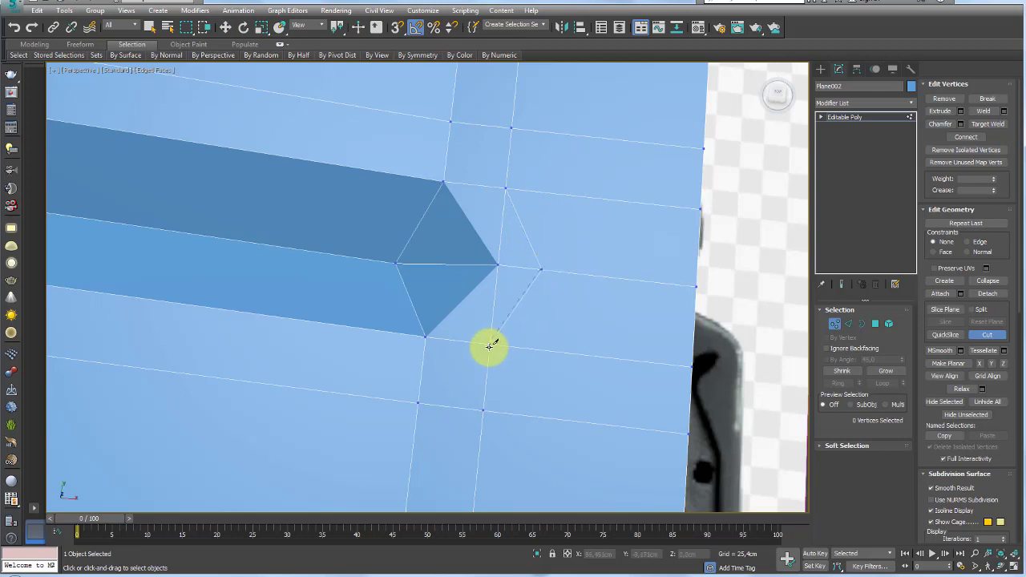
click(490, 346)
click(848, 323)
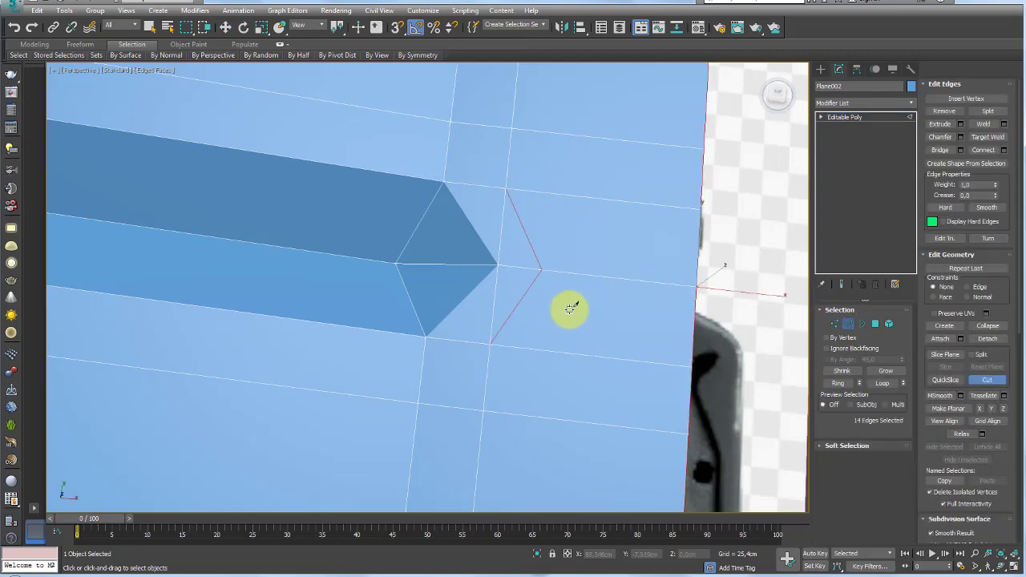
Step: Remove the two old tip edges and the leftover tip vertex
click(493, 304)
ctrl+click(499, 240)
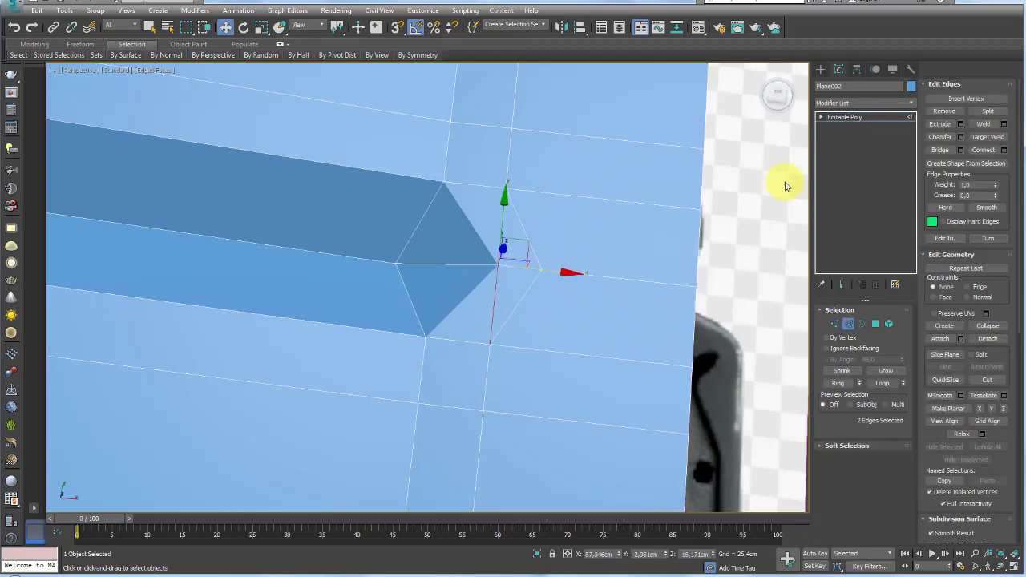
click(949, 114)
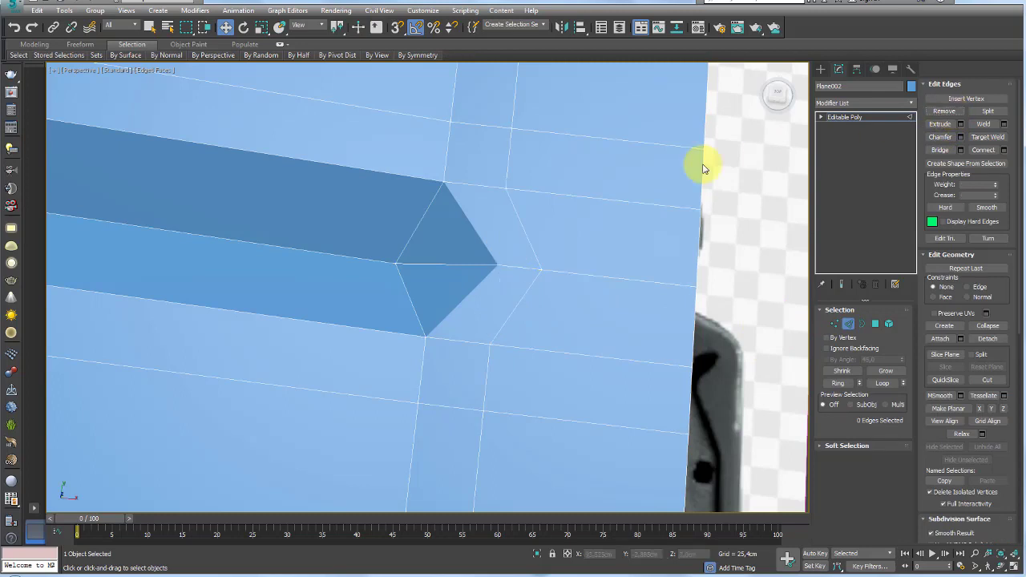
click(834, 323)
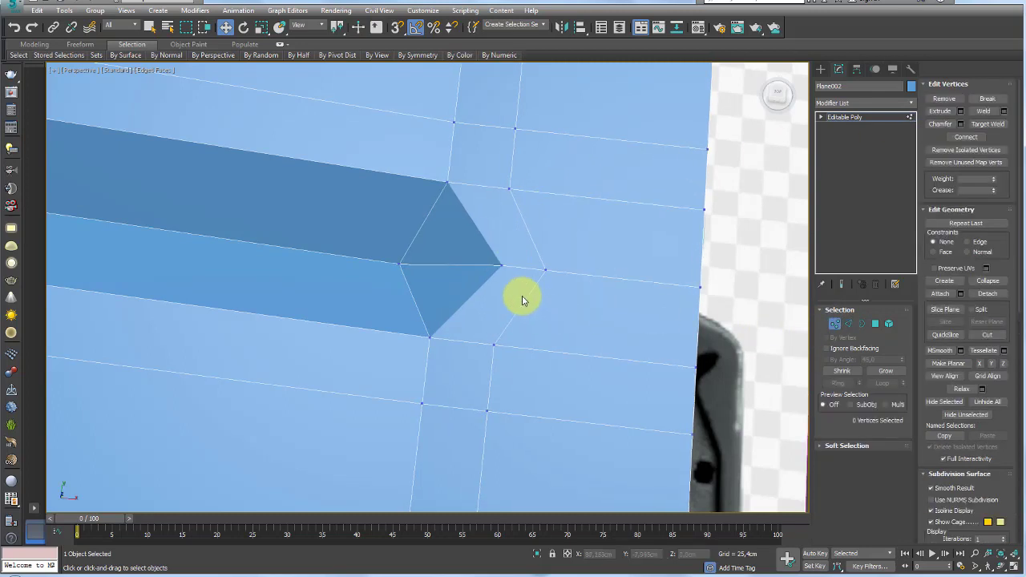
click(495, 260)
click(945, 99)
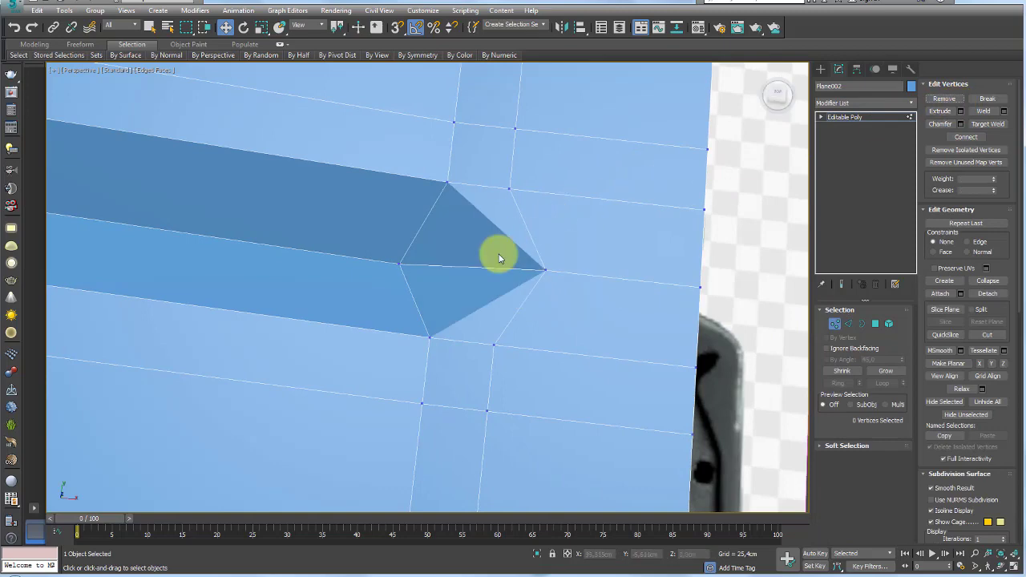
mouse_move(500, 251)
alt+middle_down()
mouse_move(481, 264)
mouse_move(518, 247)
mouse_move(521, 325)
mouse_move(471, 156)
alt+middle_up()
Step: Pull the groove's tip vertex along X to lengthen the point
scroll(491, 197, up, 3)
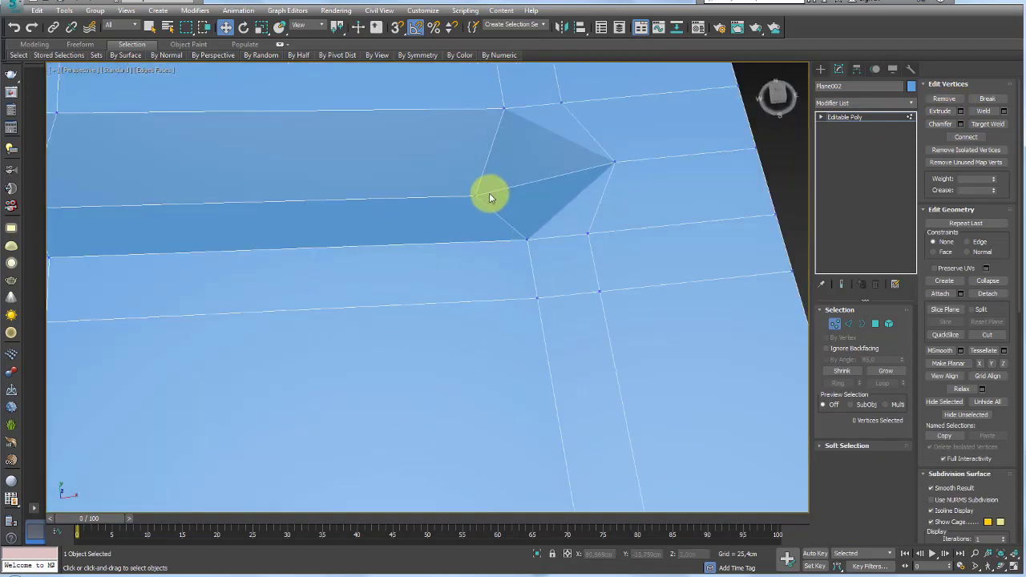
click(473, 196)
drag(517, 193, 597, 175)
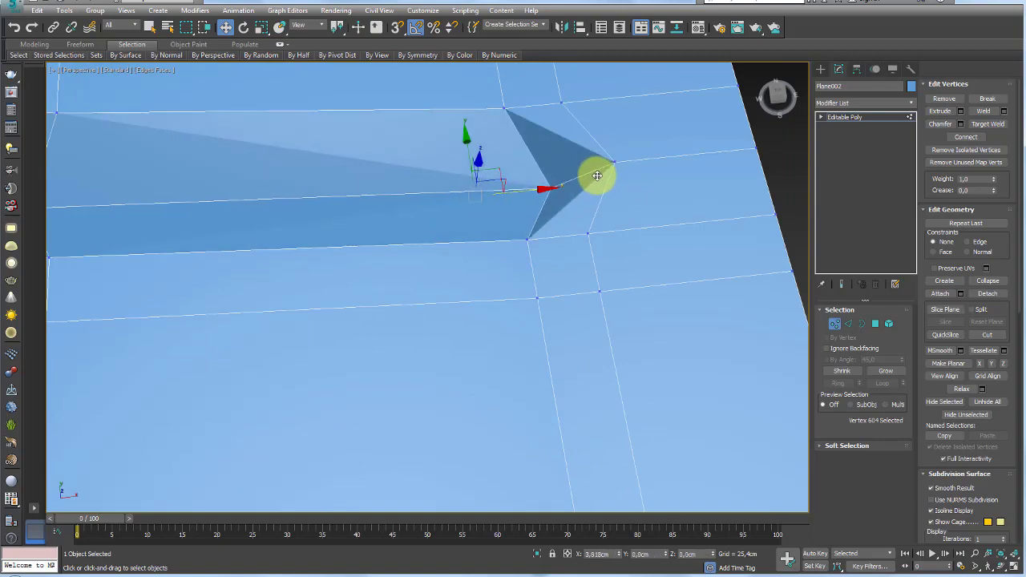
Step: Orbit to check the sharpened tip and exit Vertex sub-object level
mouse_move(586, 182)
alt+middle_down()
mouse_move(623, 157)
mouse_move(661, 179)
mouse_move(694, 179)
mouse_move(718, 163)
mouse_move(662, 161)
alt+middle_up()
middle_drag(577, 156, 575, 174)
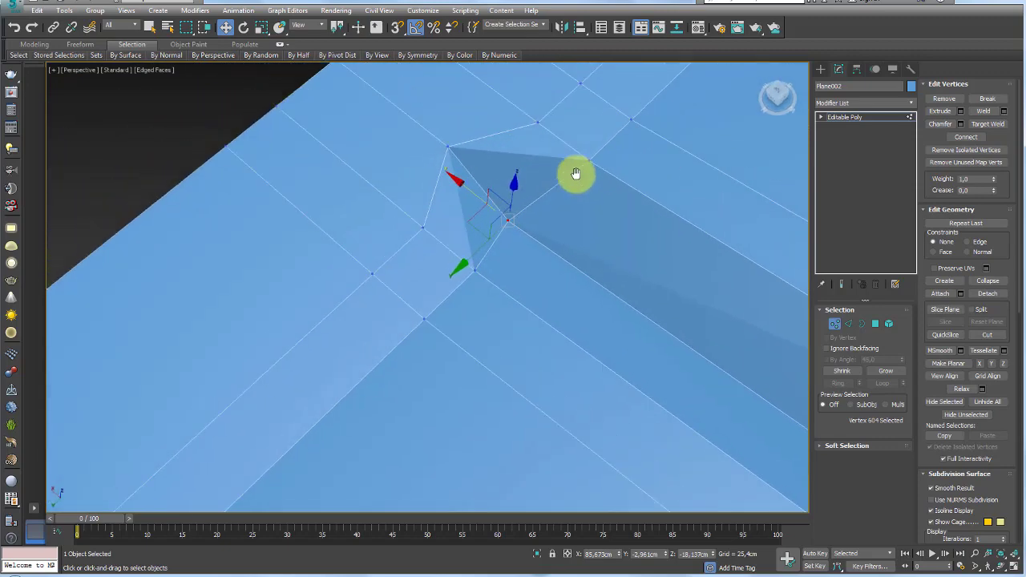
mouse_move(589, 162)
mouse_down()
mouse_move(542, 120)
mouse_move(441, 144)
mouse_move(552, 188)
mouse_move(597, 190)
mouse_up()
scroll(597, 190, down, 2)
alt+middle_drag(614, 233, 588, 243)
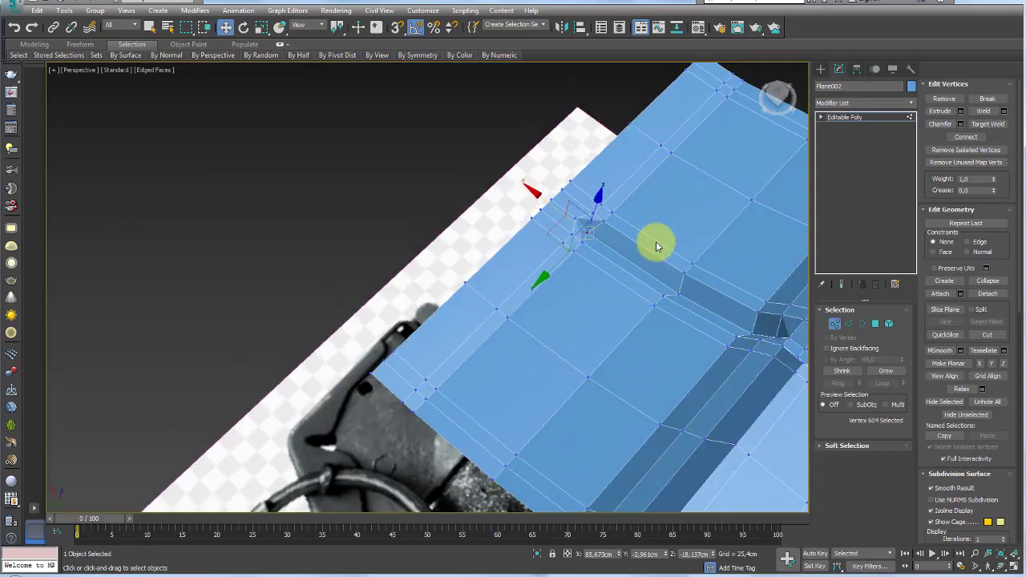
right_click(651, 232)
click(851, 117)
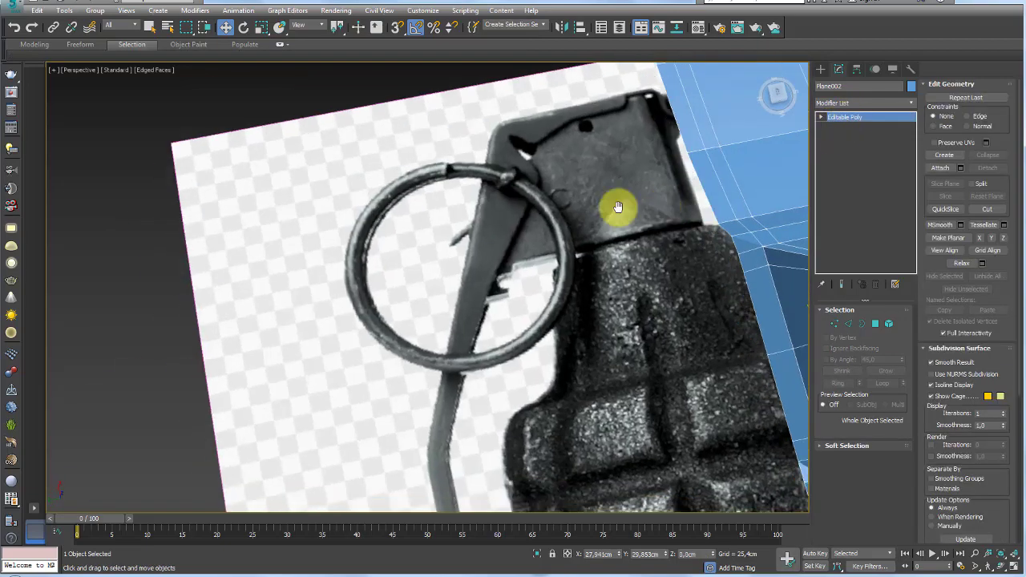
mouse_move(614, 201)
alt+middle_down()
mouse_move(398, 259)
mouse_move(591, 233)
mouse_move(564, 246)
alt+middle_up()
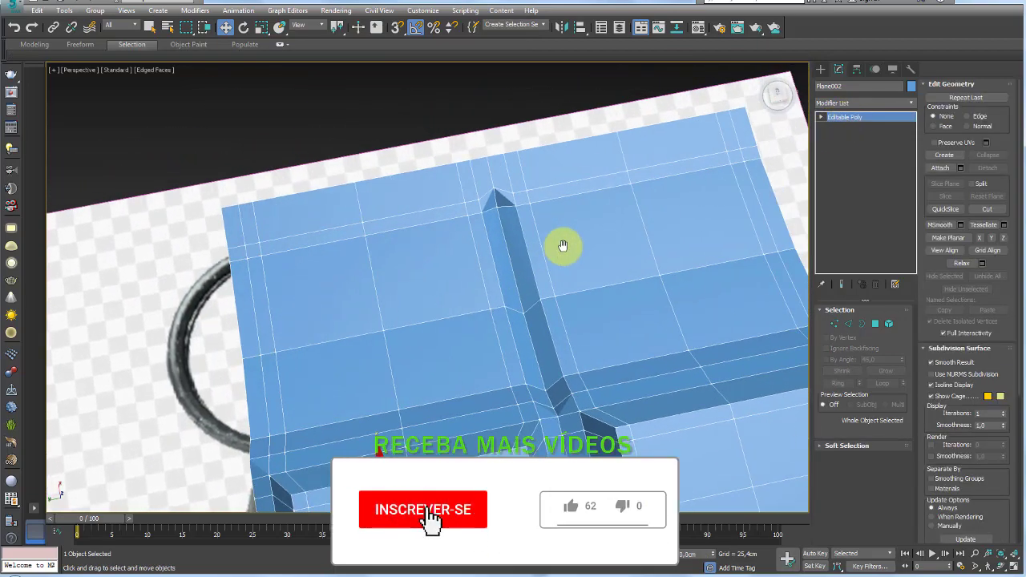
Step: Apply TurboSmooth with Ctrl+T and inspect the smoothed groove
key(ctrl+t)
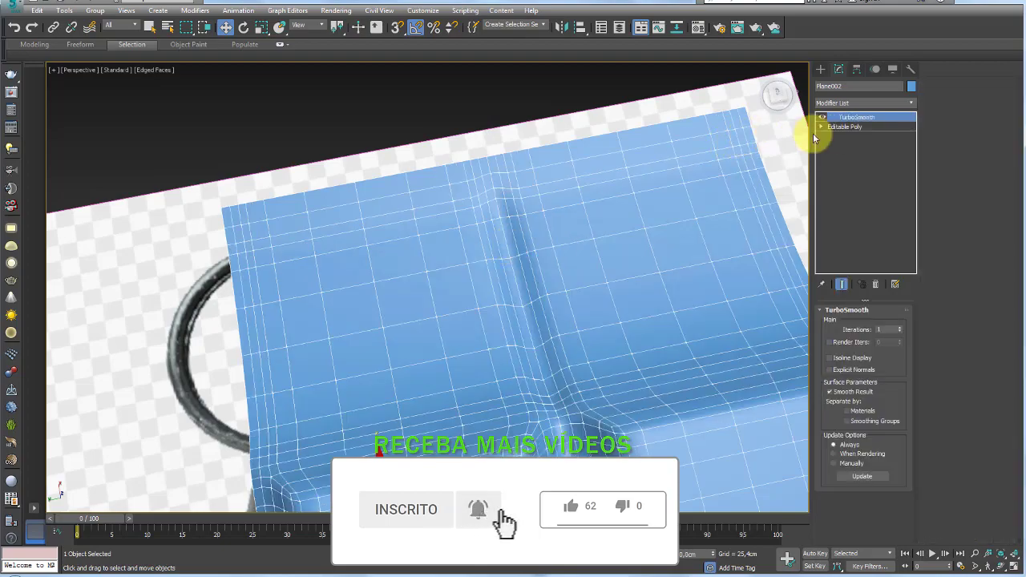
scroll(631, 242, up, 3)
mouse_move(631, 242)
alt+middle_down()
mouse_move(543, 222)
mouse_move(535, 179)
mouse_move(584, 179)
alt+middle_up()
scroll(582, 200, down, 5)
alt+middle_drag(582, 224, 371, 200)
scroll(451, 254, up, 3)
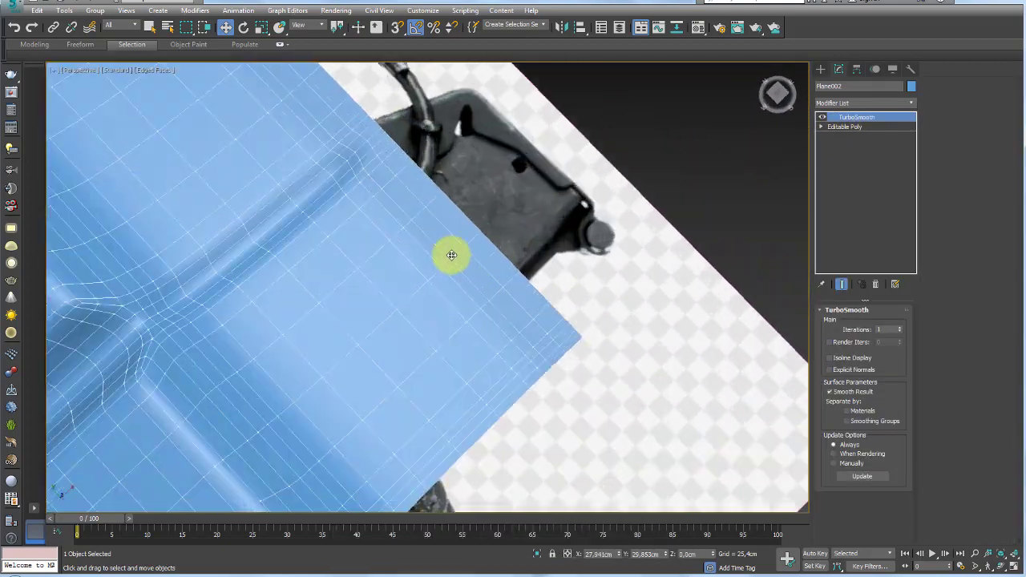
scroll(550, 267, up, 2)
alt+middle_drag(550, 268, 509, 221)
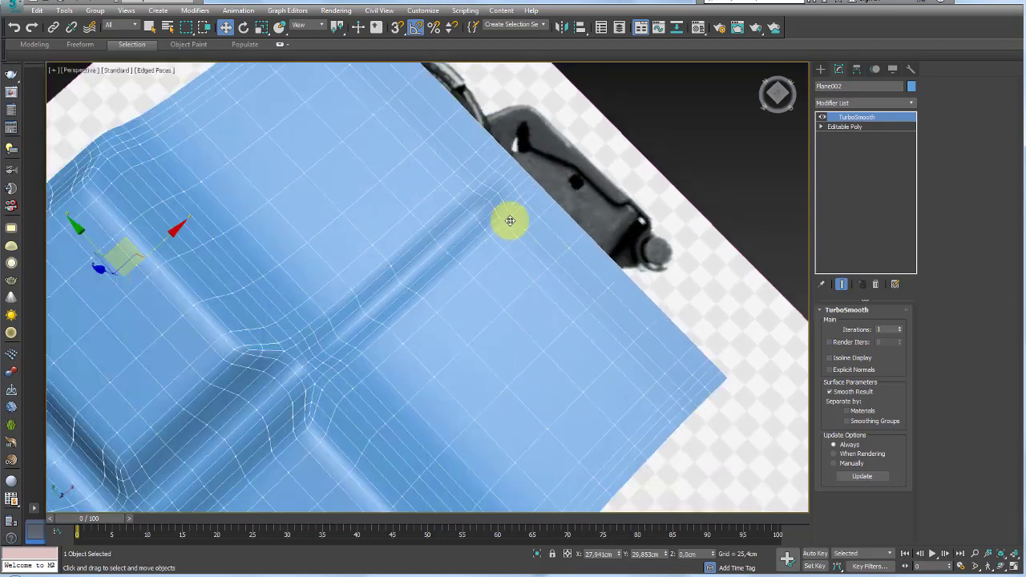
Step: On the base Editable Poly, shift the ridge-tip vertex outward, then return to Edge mode
click(841, 126)
scroll(547, 266, up, 2)
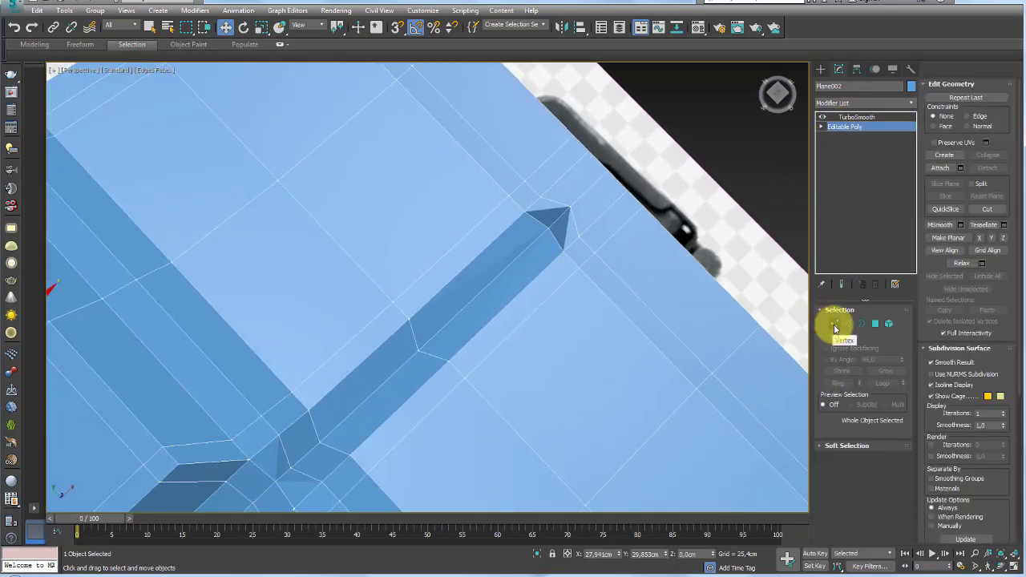
click(834, 324)
click(568, 224)
drag(573, 206, 605, 206)
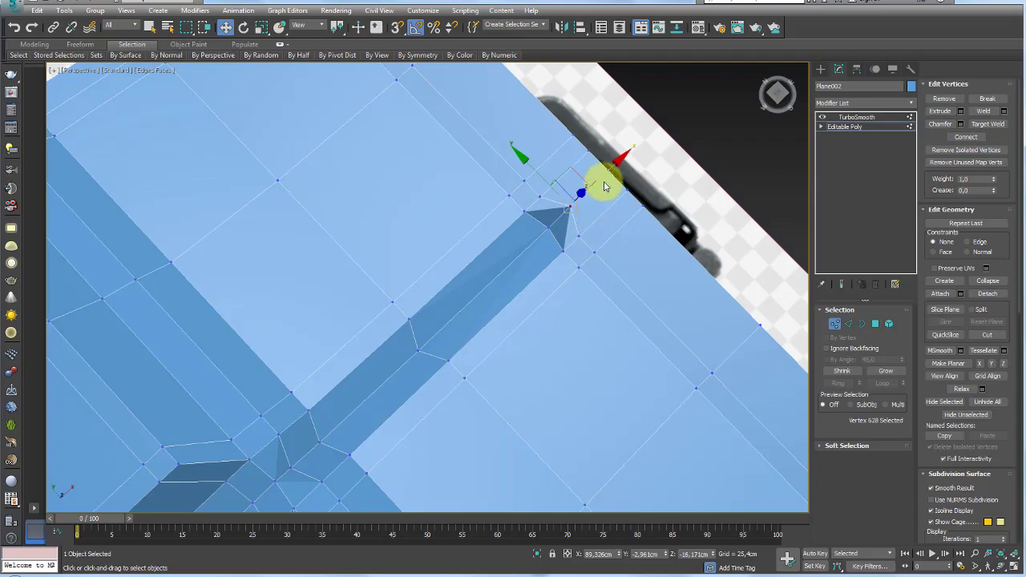
drag(609, 171, 600, 180)
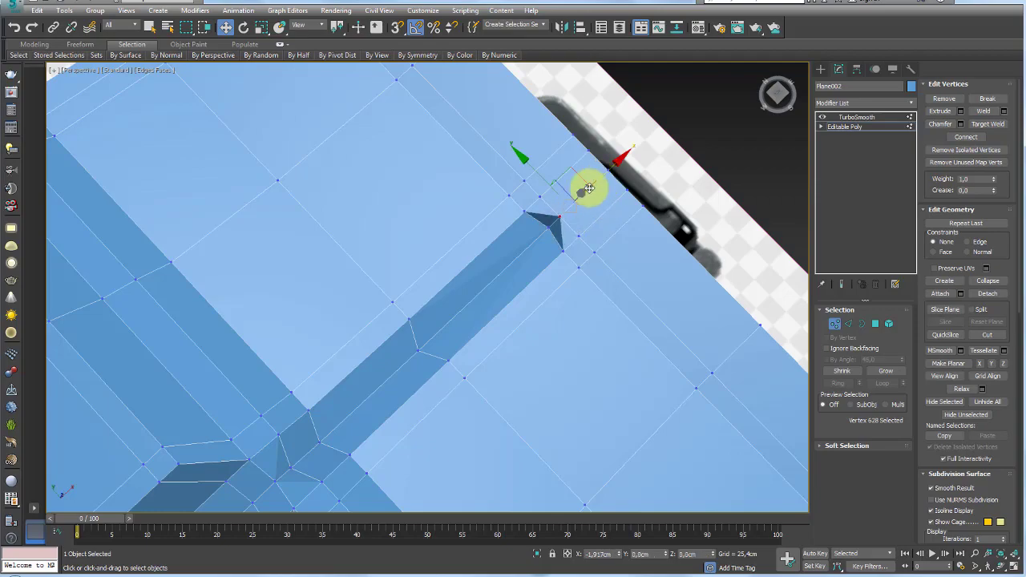
mouse_move(588, 189)
alt+middle_down()
mouse_move(588, 264)
mouse_move(532, 236)
mouse_move(540, 234)
mouse_move(554, 264)
mouse_move(561, 305)
mouse_move(550, 304)
mouse_move(577, 308)
alt+middle_up()
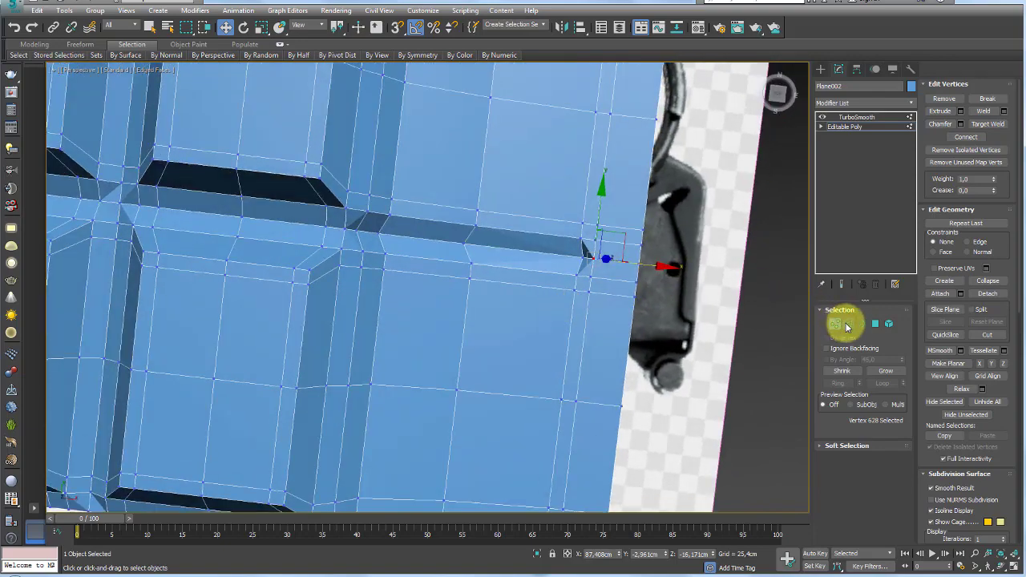
click(847, 324)
scroll(560, 260, up, 3)
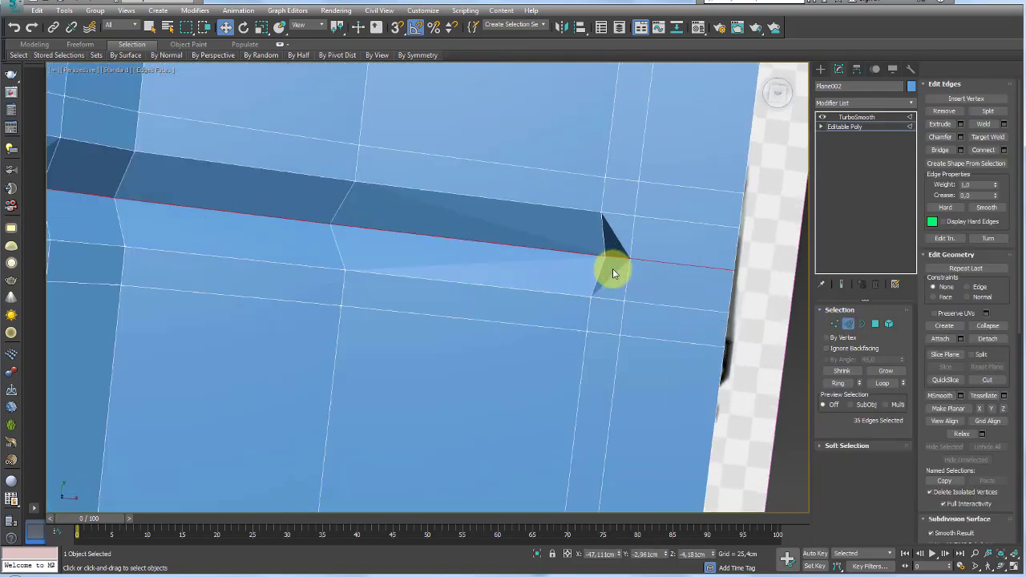
scroll(612, 268, up, 2)
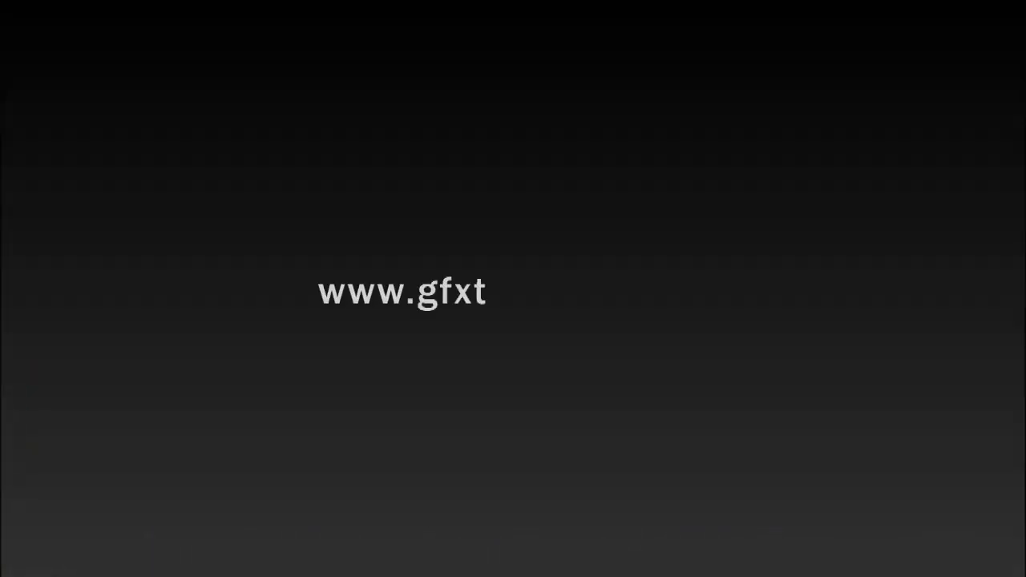